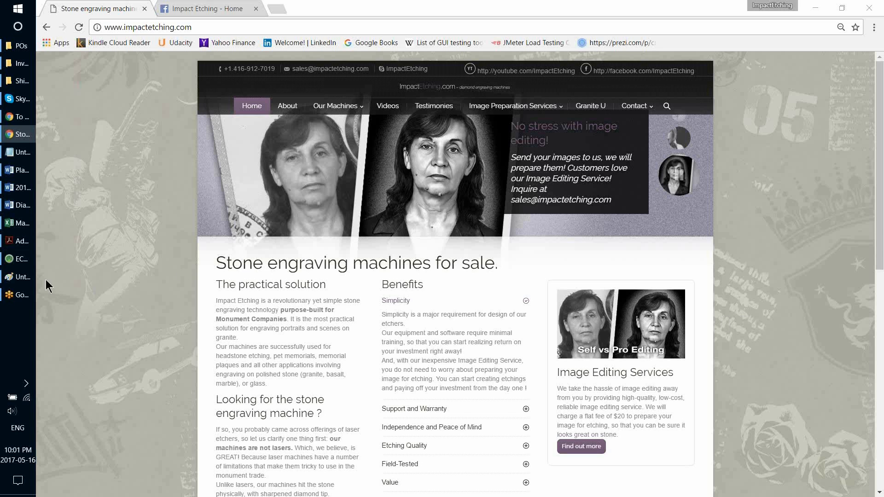
# Step: Switch to EControl Engraving Studio and open the material definitions of device 01CB1501
pyautogui.click(18, 259)
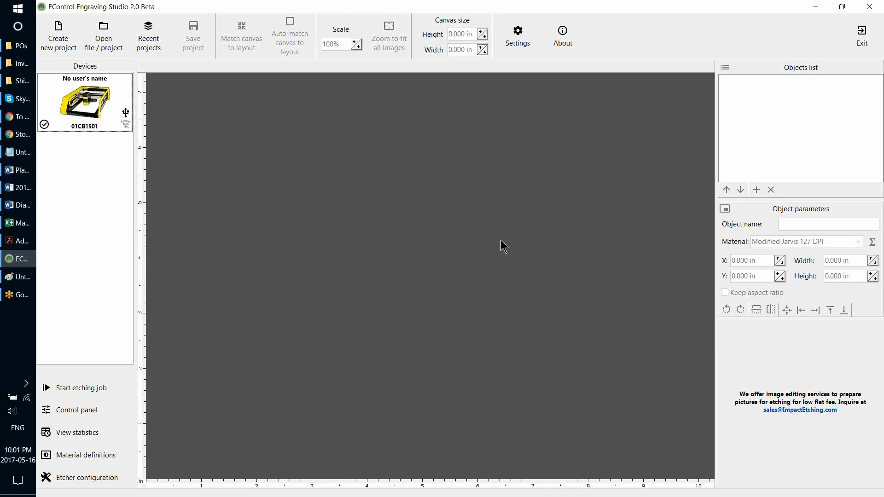
pyautogui.click(864, 29)
pyautogui.click(75, 456)
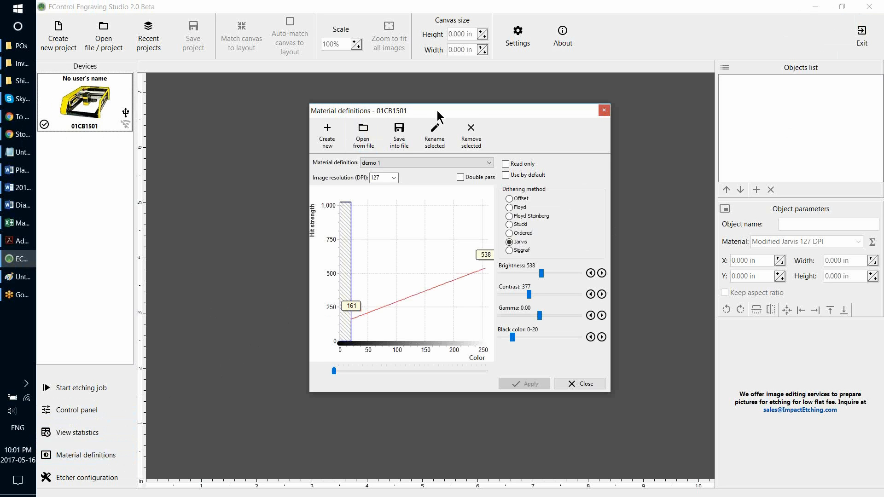
pyautogui.moveTo(438, 112); pyautogui.dragTo(398, 114)
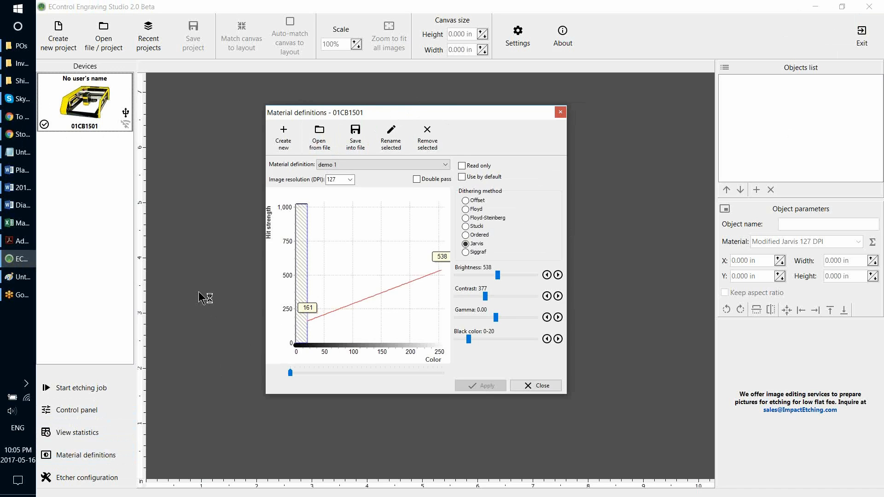
# Step: Open the TestG8 grayscale bitmap from the desktop in Photos and enlarge it for viewing
pyautogui.rightClick(19, 327)
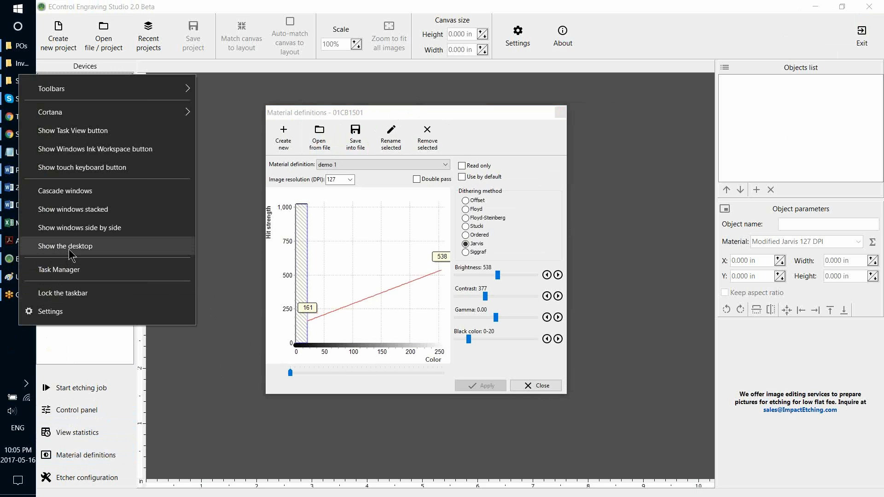
pyautogui.click(71, 256)
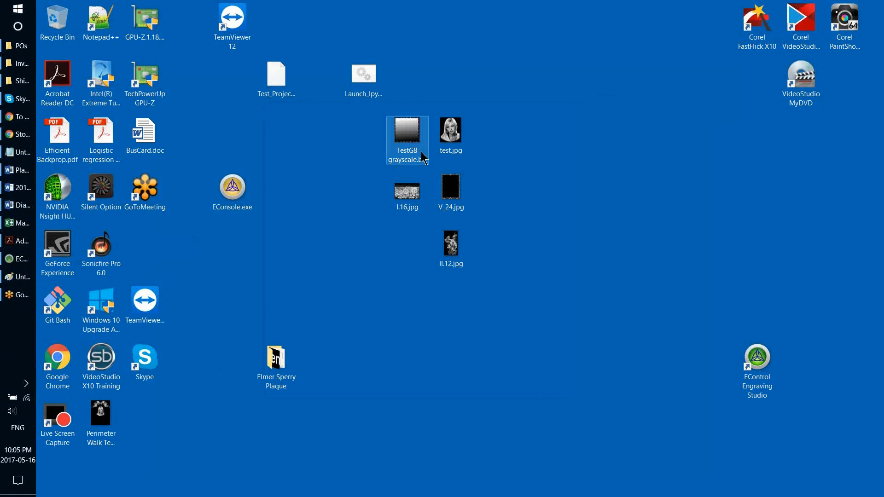
pyautogui.click(417, 135)
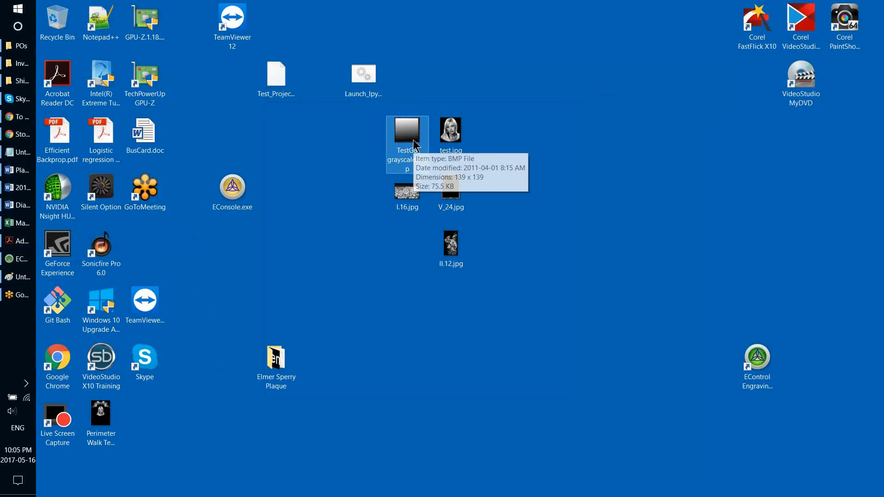
pyautogui.doubleClick(405, 138)
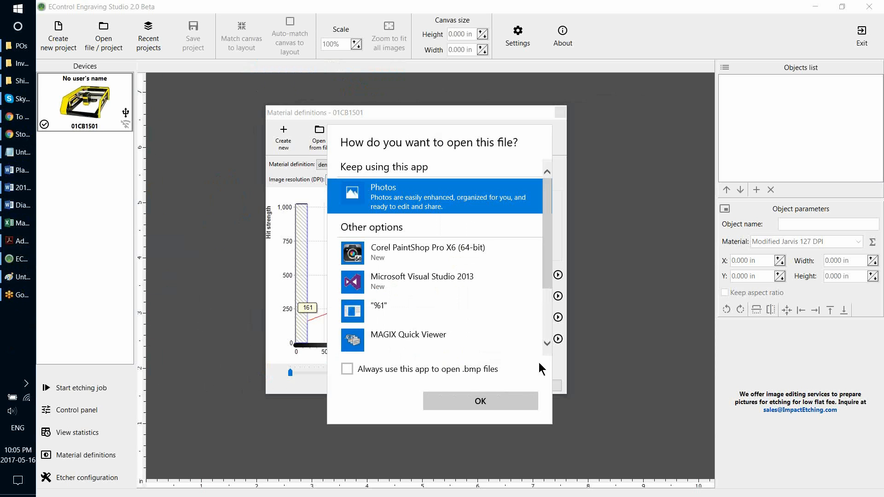
pyautogui.scroll(-2, 546, 276)
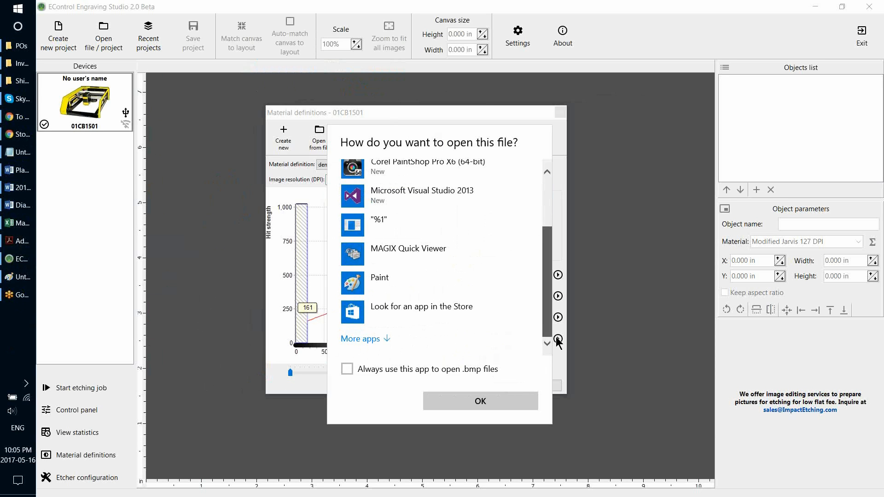
pyautogui.scroll(3, 436, 294)
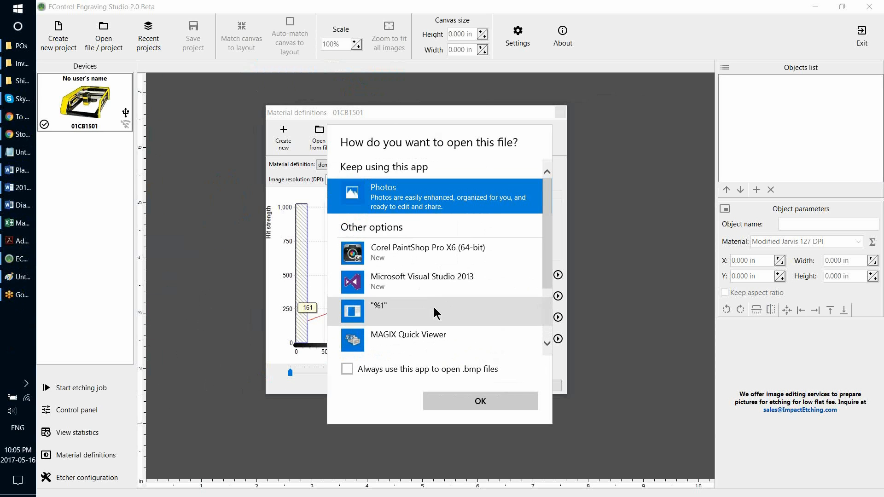
pyautogui.doubleClick(412, 195)
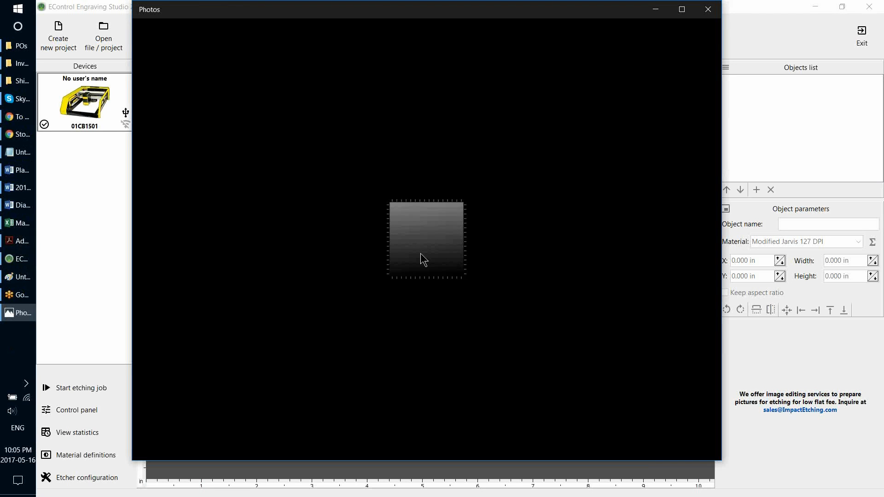
pyautogui.scroll(3, 545, 246)
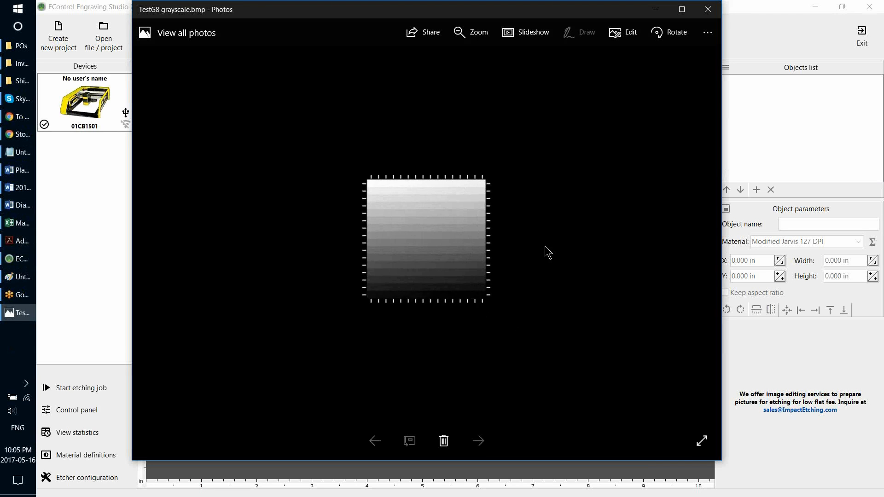
pyautogui.scroll(2, 544, 252)
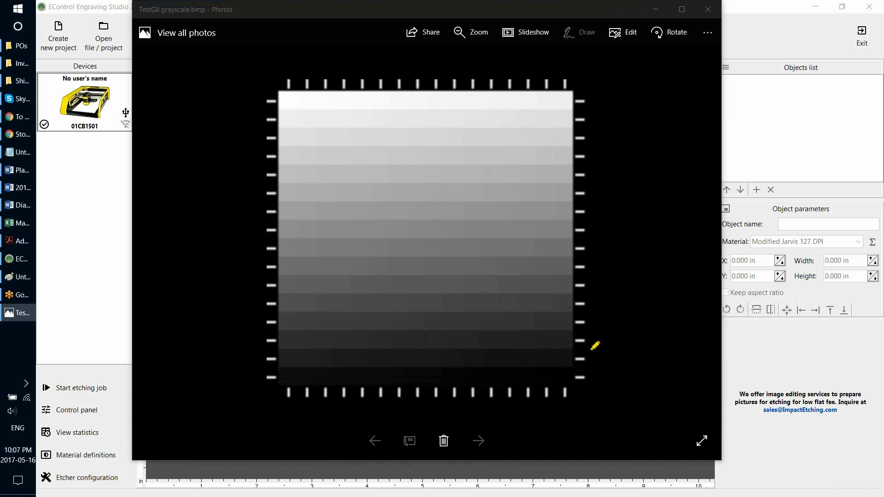
# Step: Mark the three darkest and three brightest rows of the grayscale chart with brackets on both sides
pyautogui.moveTo(574, 334)
pyautogui.mouseDown()
pyautogui.moveTo(598, 333)
pyautogui.moveTo(603, 357)
pyautogui.moveTo(601, 392)
pyautogui.moveTo(575, 393)
pyautogui.mouseUp()
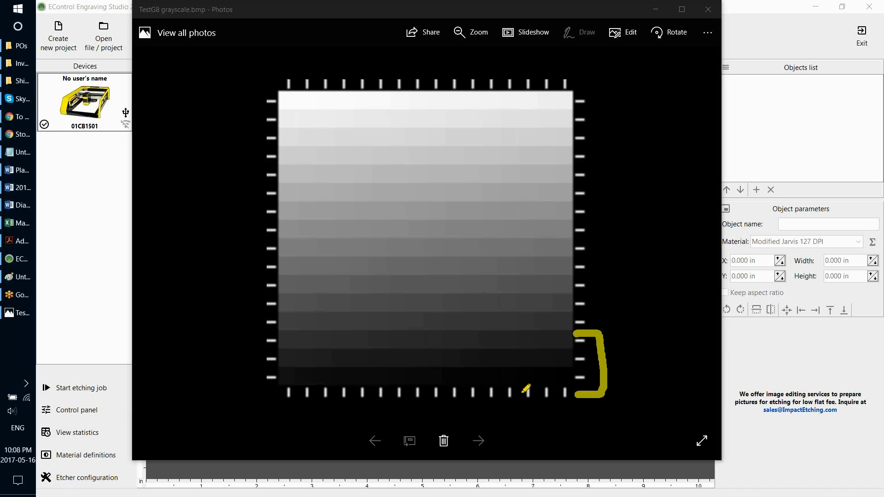
pyautogui.moveTo(271, 330)
pyautogui.mouseDown()
pyautogui.moveTo(239, 330)
pyautogui.moveTo(231, 358)
pyautogui.moveTo(230, 387)
pyautogui.moveTo(265, 389)
pyautogui.mouseUp()
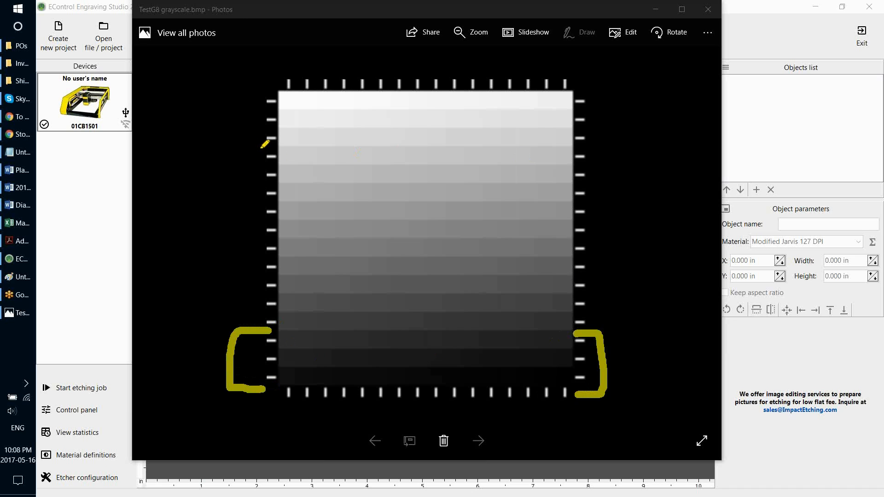
pyautogui.moveTo(268, 142)
pyautogui.mouseDown()
pyautogui.moveTo(244, 143)
pyautogui.moveTo(239, 97)
pyautogui.moveTo(241, 87)
pyautogui.moveTo(266, 86)
pyautogui.mouseUp()
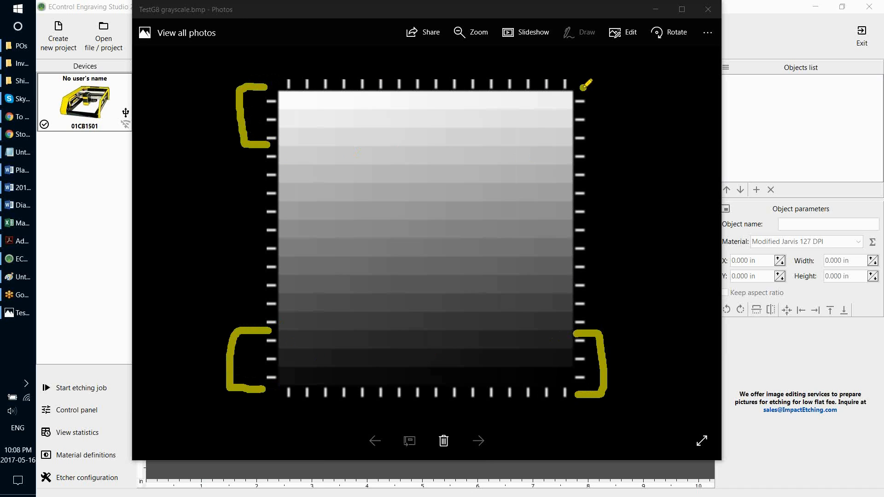
pyautogui.moveTo(582, 87)
pyautogui.mouseDown()
pyautogui.moveTo(615, 92)
pyautogui.moveTo(615, 115)
pyautogui.moveTo(615, 140)
pyautogui.moveTo(583, 144)
pyautogui.mouseUp()
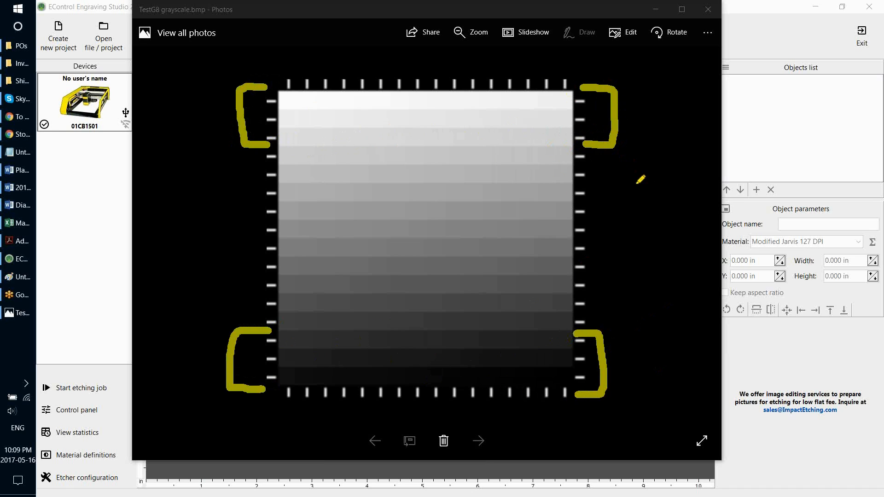
# Step: Draw an arrow from the dark-row bracket up to the bright-row bracket, and number the brackets 1 and 2
pyautogui.moveTo(607, 325)
pyautogui.mouseDown()
pyautogui.moveTo(625, 230)
pyautogui.moveTo(613, 153)
pyautogui.mouseUp()
pyautogui.moveTo(605, 191); pyautogui.dragTo(612, 156)
pyautogui.moveTo(635, 187); pyautogui.dragTo(613, 155)
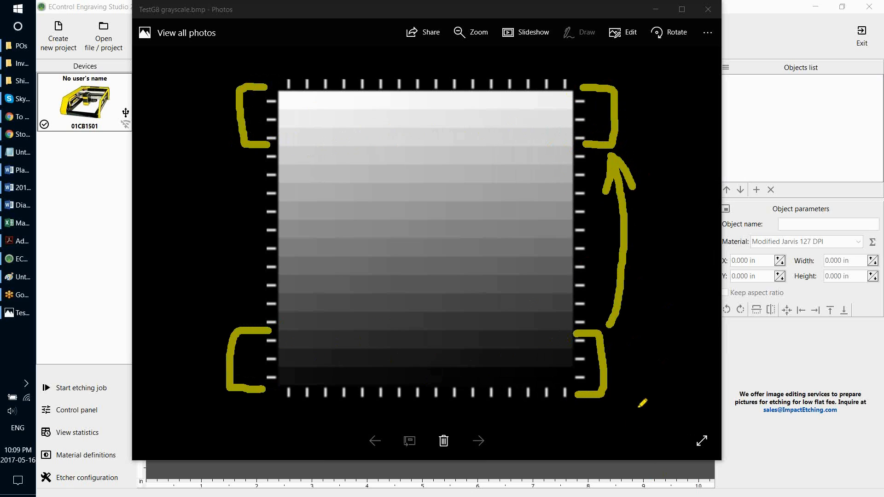
pyautogui.moveTo(625, 370)
pyautogui.mouseDown()
pyautogui.moveTo(638, 342)
pyautogui.moveTo(633, 392)
pyautogui.moveTo(625, 394)
pyautogui.moveTo(647, 391)
pyautogui.mouseUp()
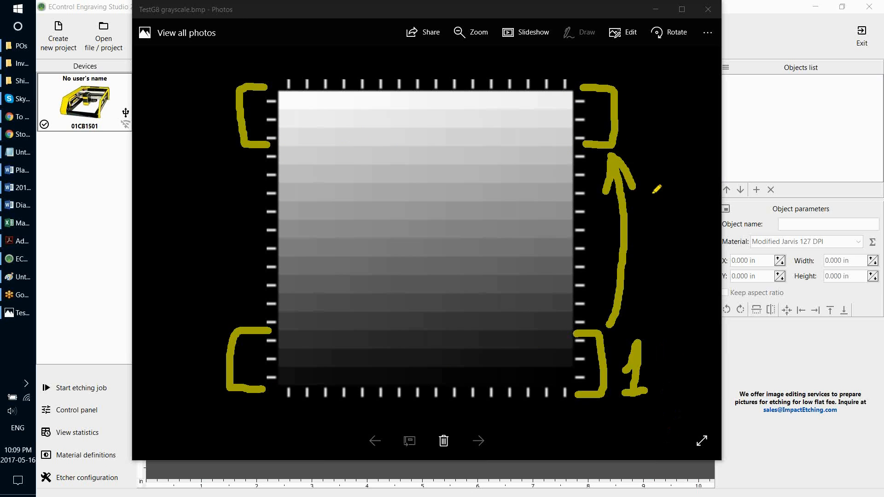
pyautogui.moveTo(643, 99)
pyautogui.mouseDown()
pyautogui.moveTo(667, 94)
pyautogui.moveTo(666, 107)
pyautogui.moveTo(634, 138)
pyautogui.moveTo(676, 138)
pyautogui.mouseUp()
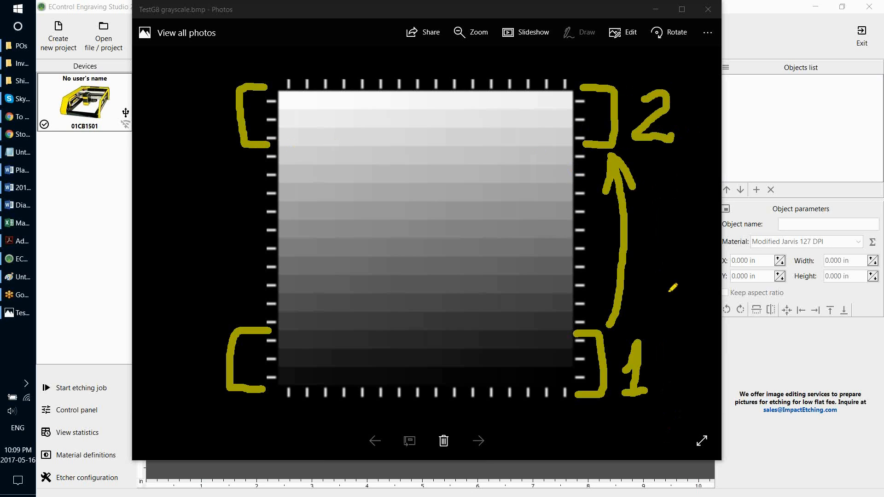
pyautogui.moveTo(652, 233)
pyautogui.mouseDown()
pyautogui.moveTo(670, 239)
pyautogui.moveTo(656, 253)
pyautogui.moveTo(673, 267)
pyautogui.moveTo(663, 284)
pyautogui.moveTo(651, 277)
pyautogui.mouseUp()
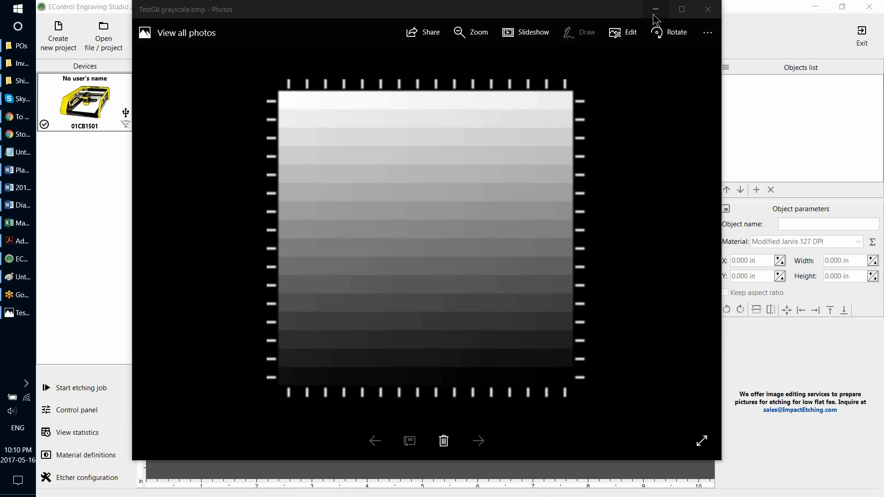
# Step: Put the Photos window away and switch to Paint to examine the photo of the etched grayscale sample
pyautogui.click(708, 10)
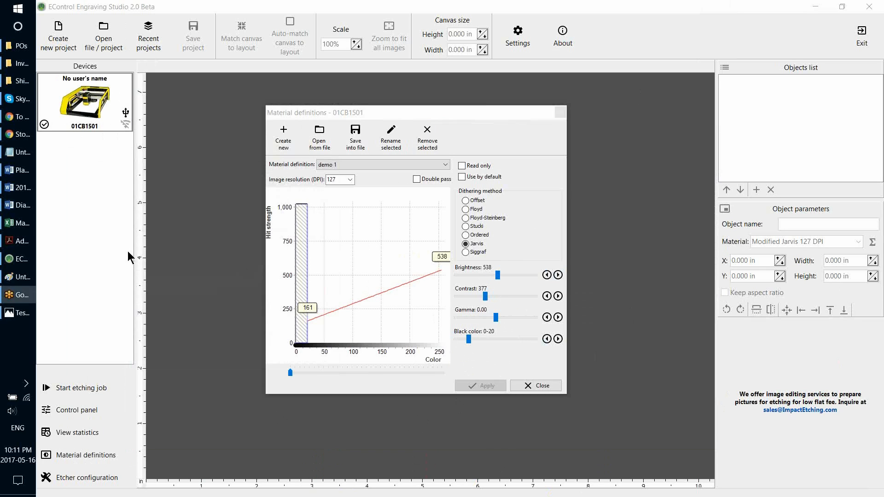
pyautogui.click(19, 277)
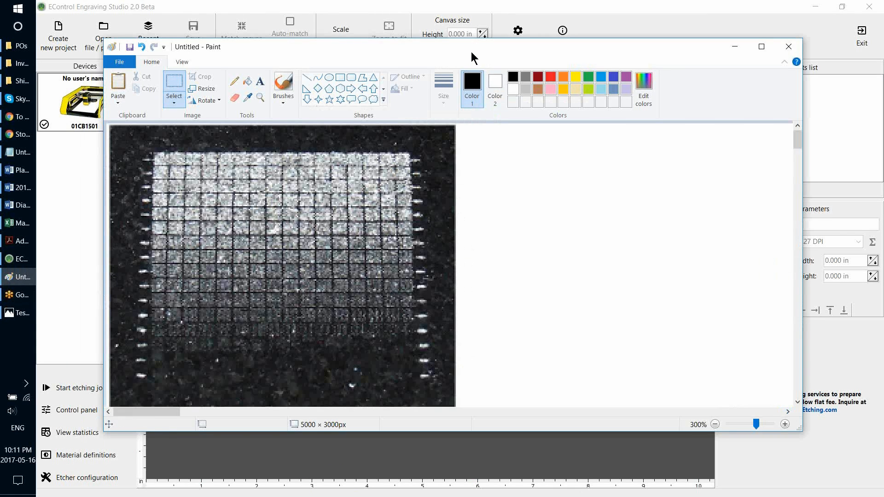
pyautogui.moveTo(471, 53); pyautogui.dragTo(523, 33)
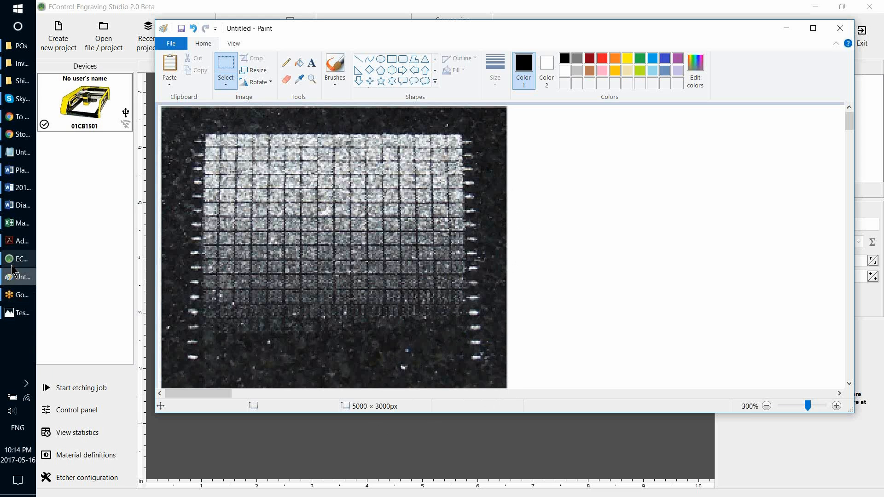
# Step: Compare the demo 1 material definition in Engraving Studio with the etched sample in Paint, and return to the material definitions
pyautogui.click(12, 265)
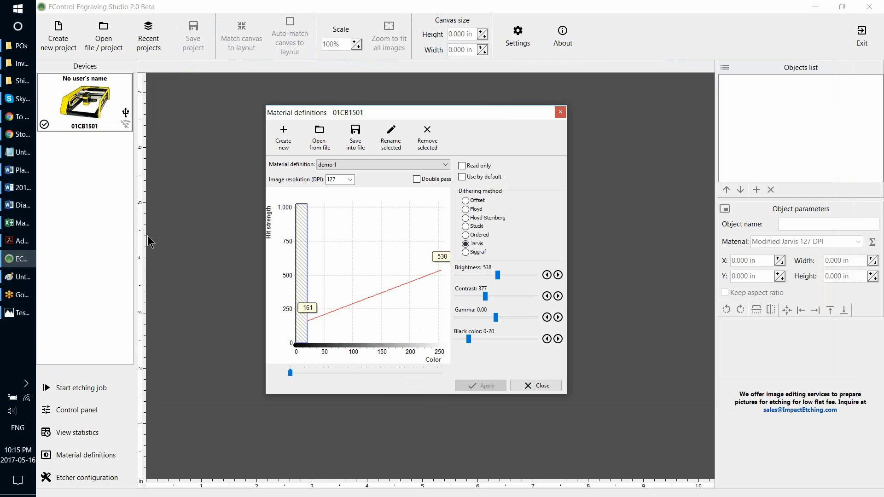
pyautogui.click(19, 277)
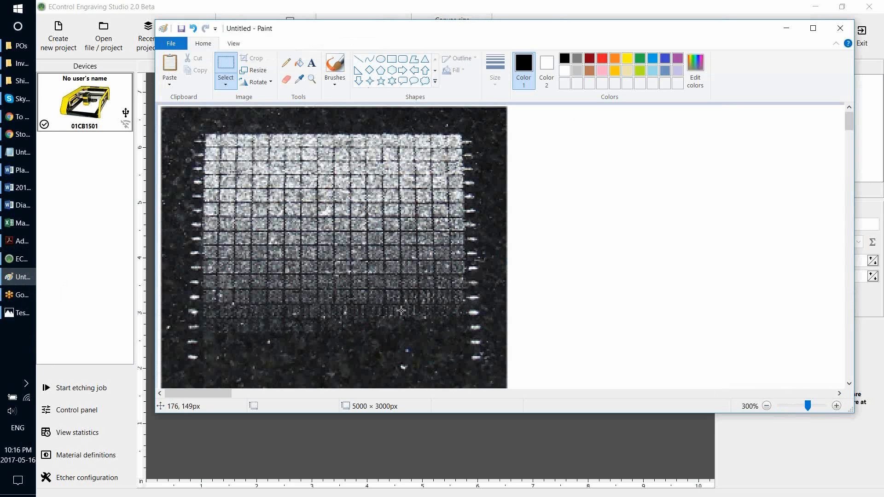
pyautogui.moveTo(518, 32); pyautogui.dragTo(445, 84)
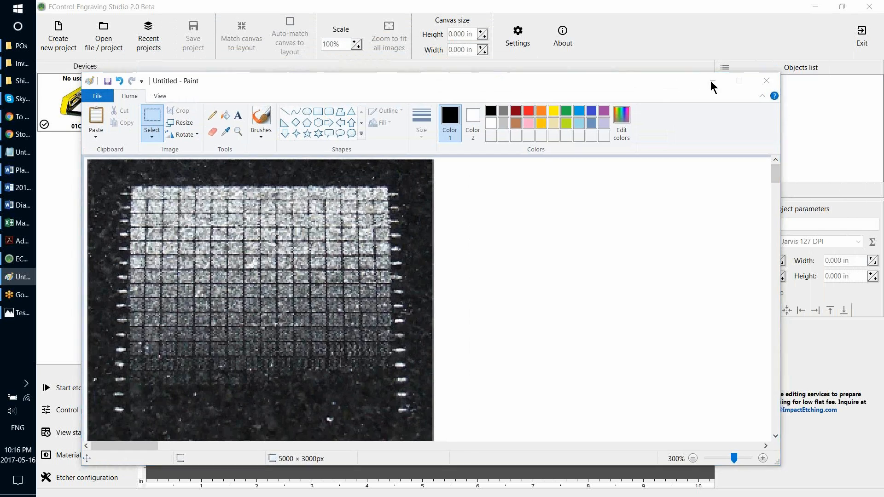
pyautogui.click(711, 82)
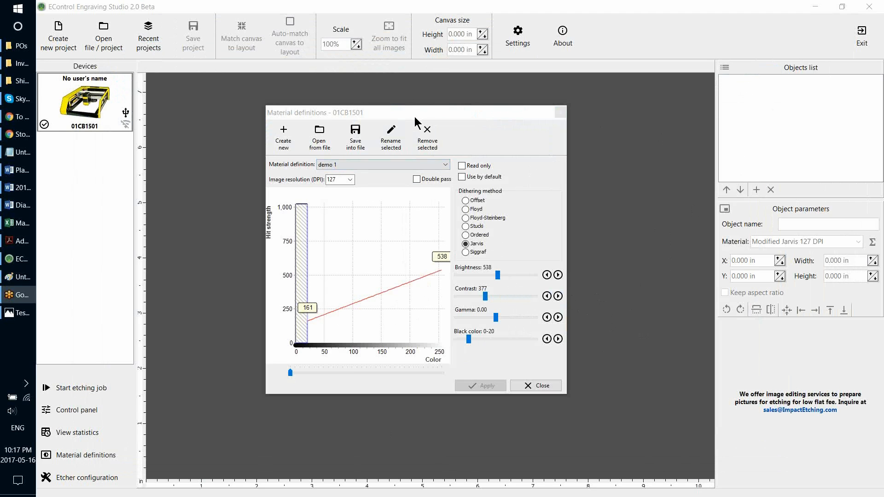
pyautogui.moveTo(414, 116); pyautogui.dragTo(403, 111)
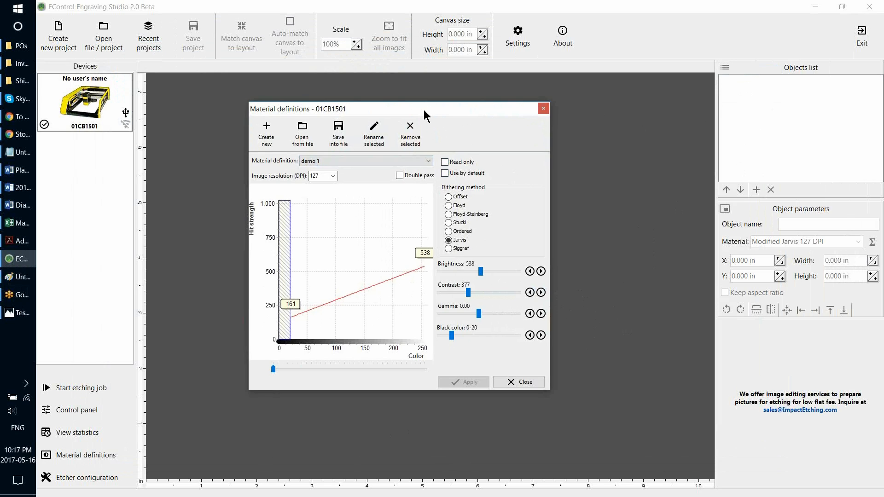
pyautogui.moveTo(423, 110); pyautogui.dragTo(443, 118)
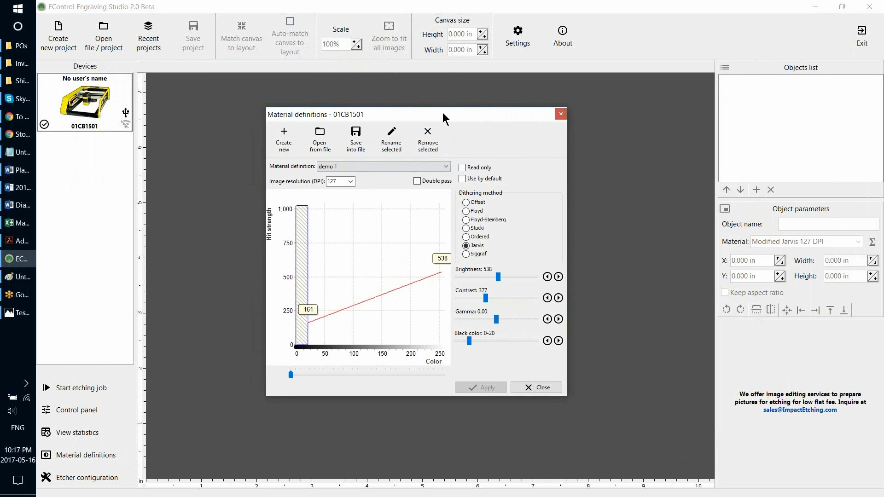
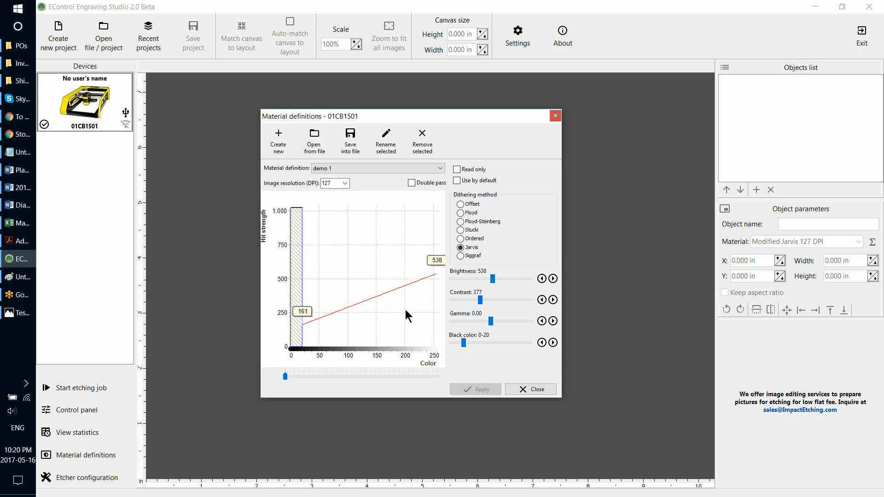
# Step: Open the Camera app's view of the stone and place a smaller Engraving Studio window beside it
pyautogui.click(18, 8)
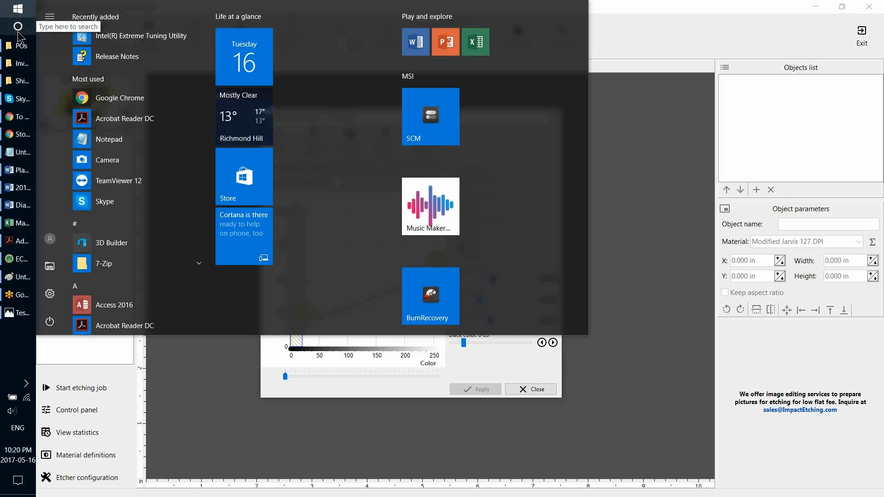
pyautogui.press('Escape')
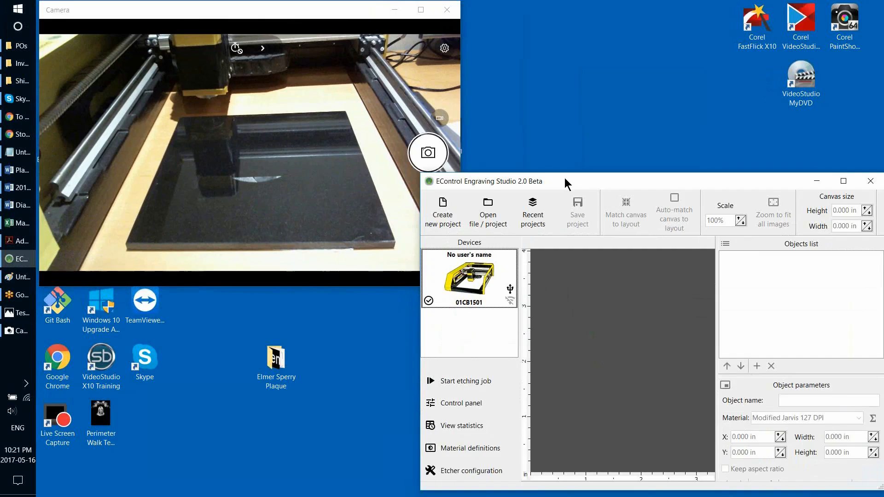
pyautogui.moveTo(564, 178); pyautogui.dragTo(538, 161)
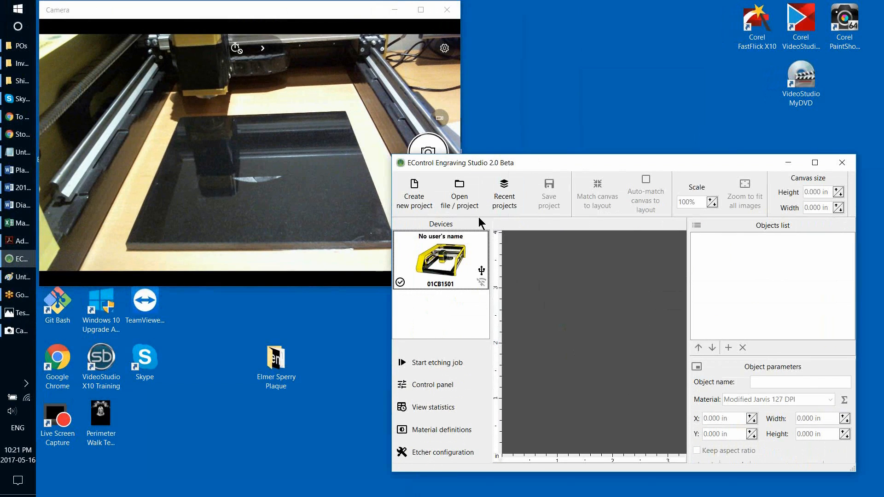
# Step: Open the TestG8 grayscale bitmap from the Desktop folder as an engraving project
pyautogui.click(458, 193)
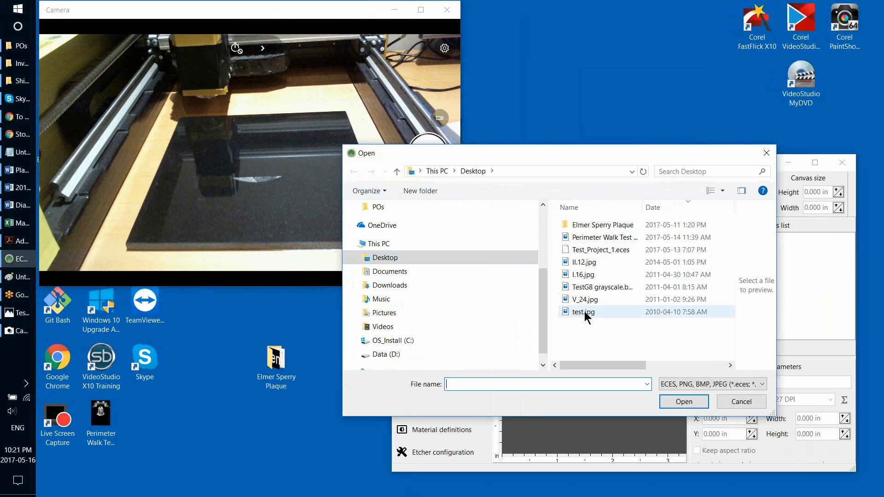
pyautogui.click(588, 288)
pyautogui.doubleClick(589, 290)
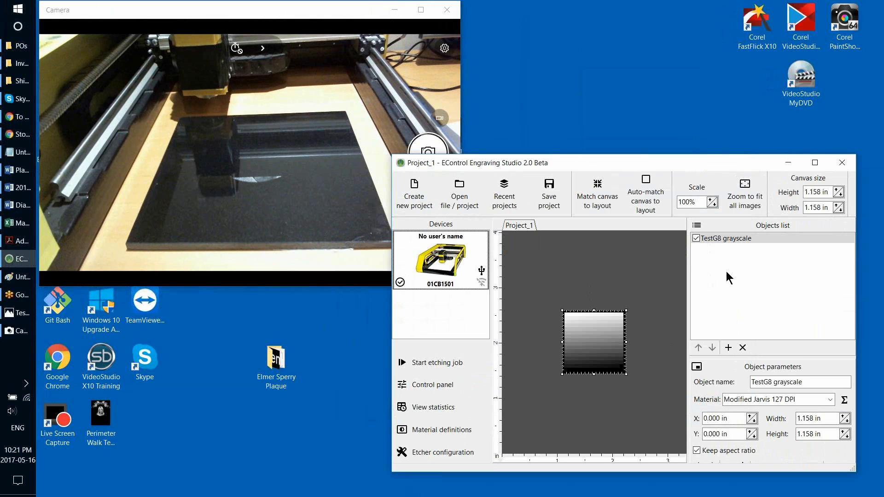
# Step: Turn on auto-matching of the canvas to the layout and set the TestG8 grayscale object's width to 2 in
pyautogui.click(645, 202)
pyautogui.doubleClick(831, 419)
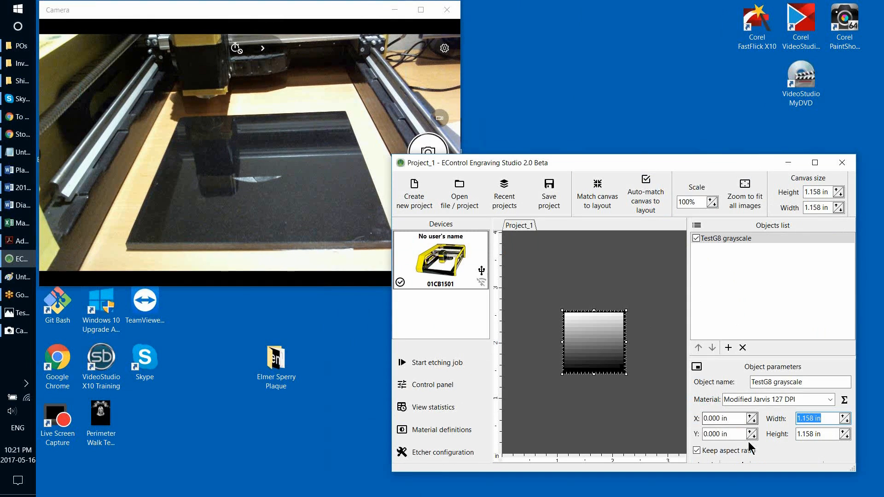
pyautogui.write('2')
pyautogui.press('Return')
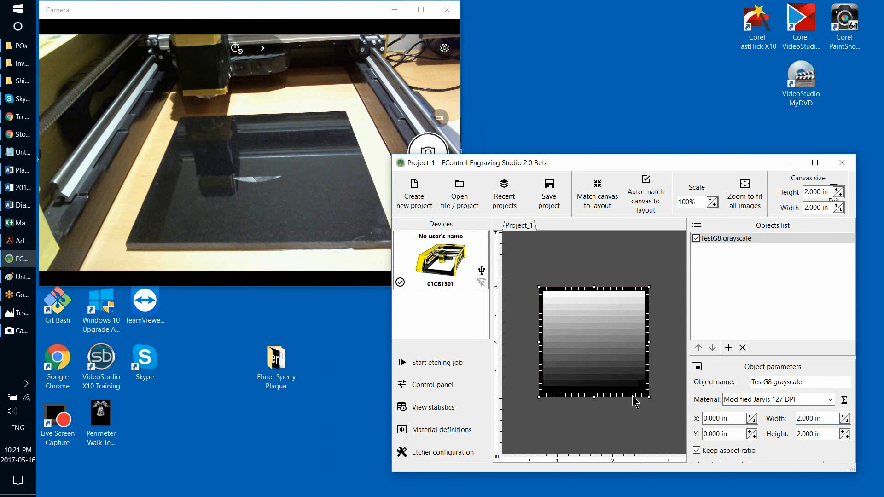
# Step: Bring up the etcher's control panel and move the etching head at 3.94 in/sec forward and left to the stone's front-left area
pyautogui.doubleClick(441, 273)
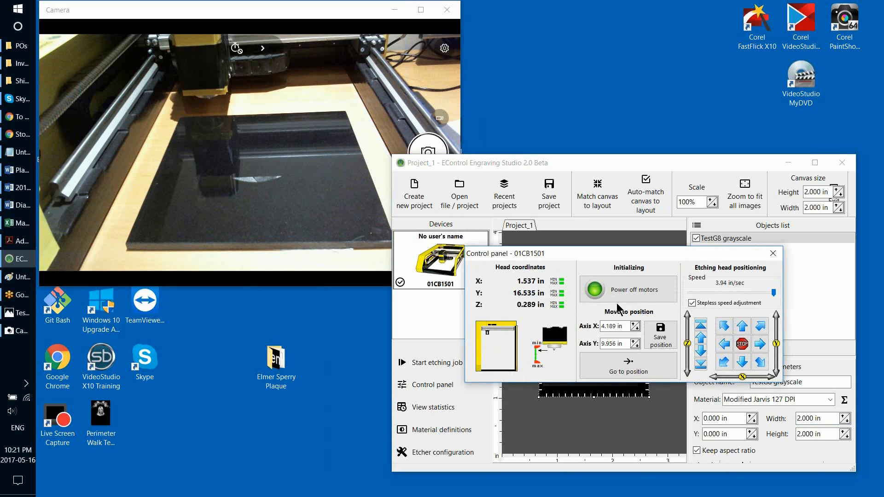
pyautogui.click(743, 363)
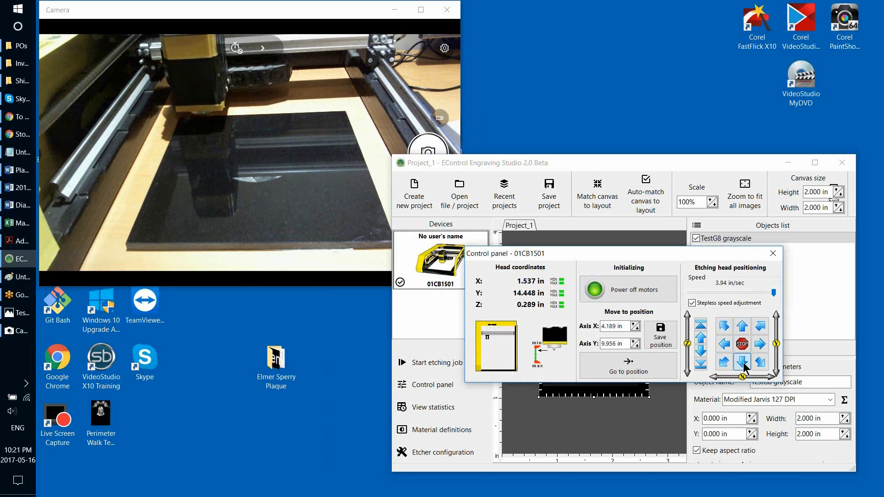
pyautogui.click(744, 363)
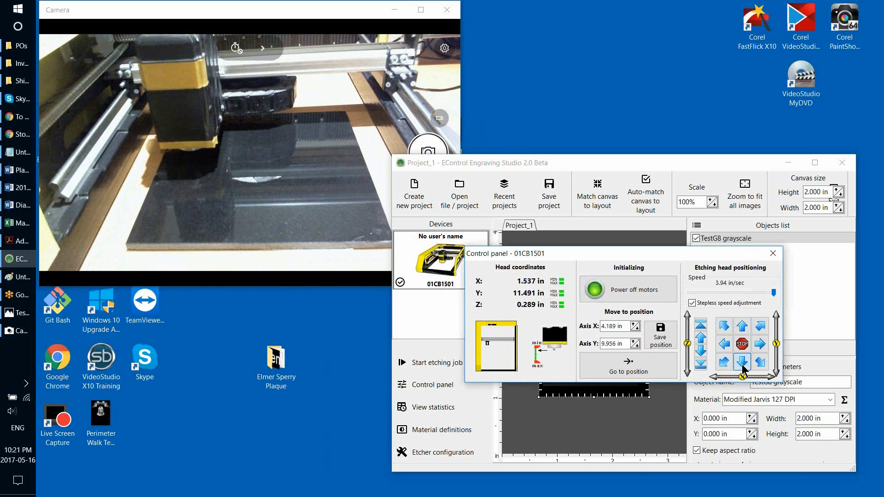
pyautogui.click(744, 363)
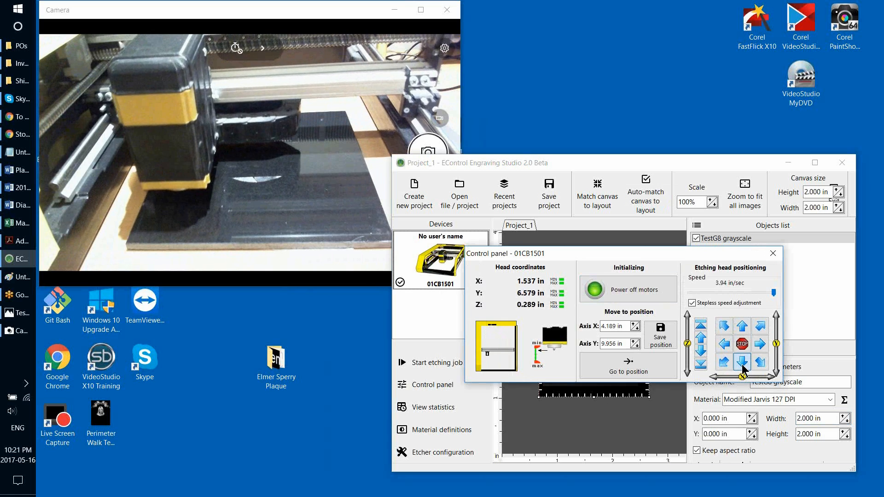
pyautogui.click(720, 350)
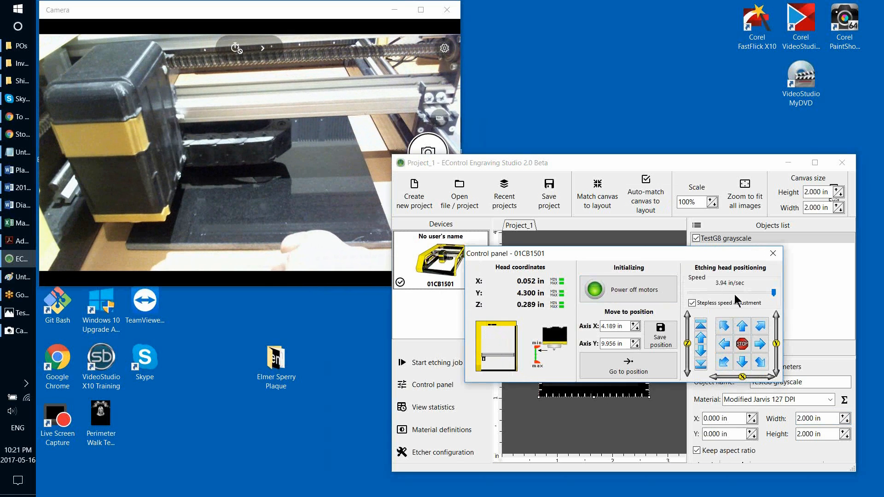
# Step: Reduce the head positioning speed to 0.47 in/sec and nudge the head right and forward to about X 0.200, Y 3.622 in
pyautogui.moveTo(733, 292); pyautogui.dragTo(694, 291)
pyautogui.click(760, 360)
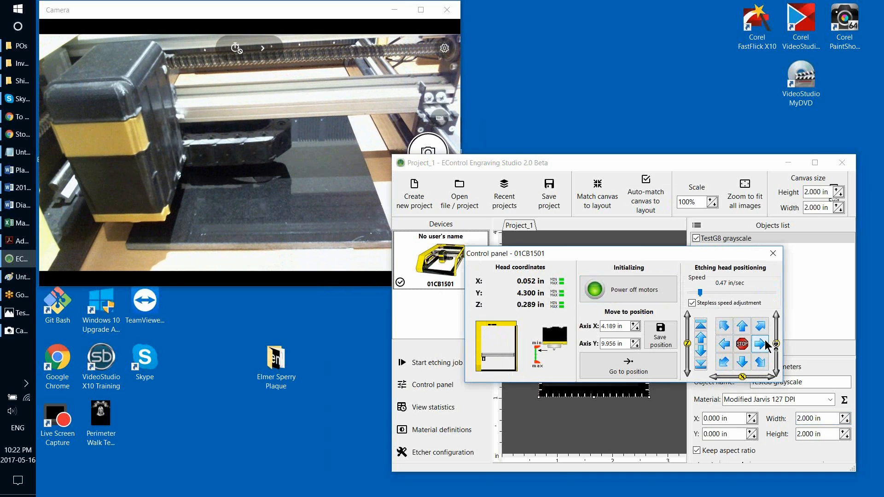
pyautogui.click(741, 362)
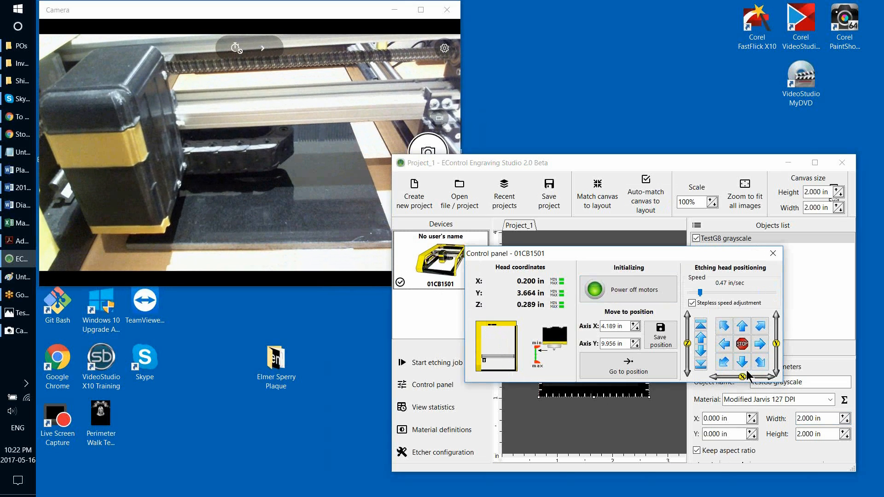
# Step: Lower the head to about Z 0.763 in, fine-position it at about X 0.052, Y 3.580 in, and close the control panel
pyautogui.click(702, 353)
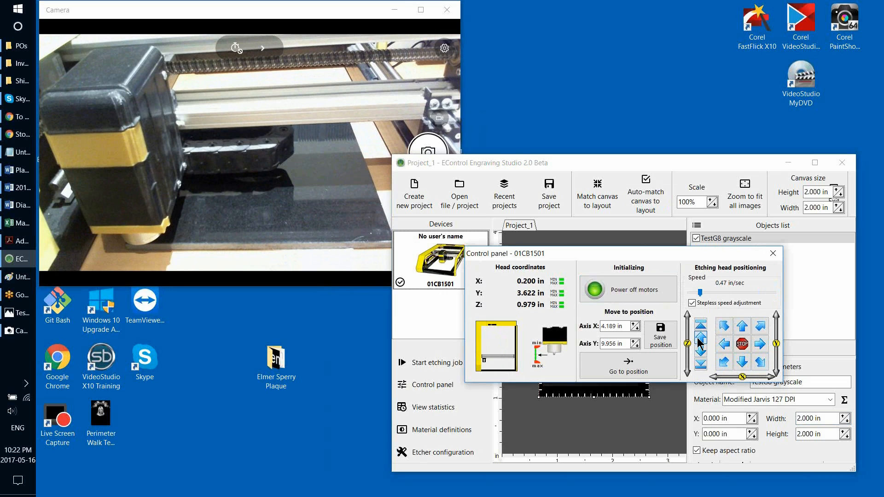
pyautogui.click(700, 340)
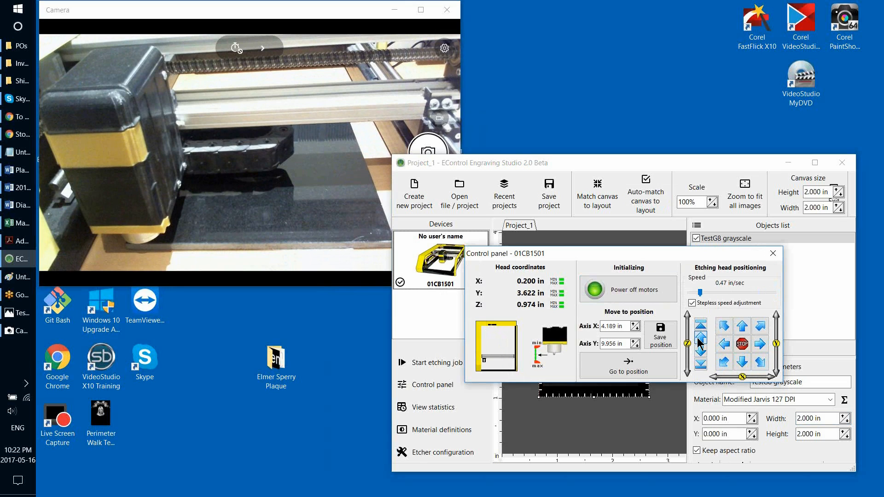
pyautogui.click(724, 349)
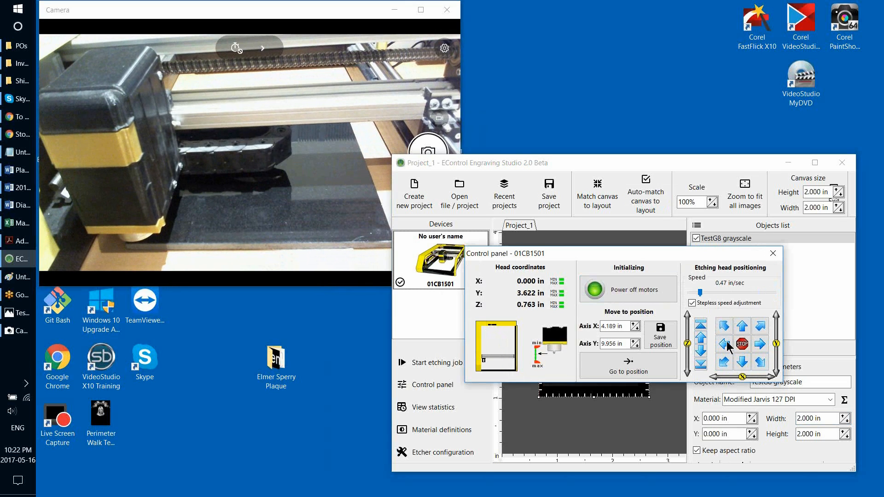
pyautogui.click(759, 344)
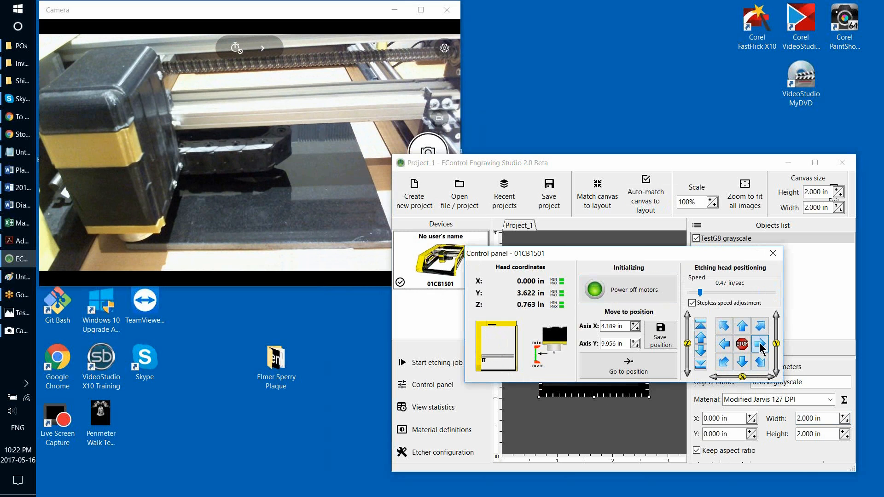
pyautogui.click(739, 364)
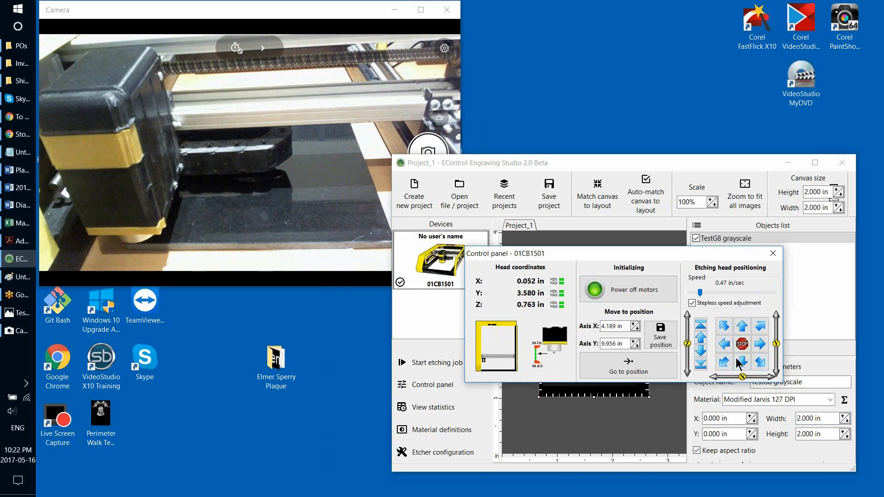
pyautogui.click(774, 253)
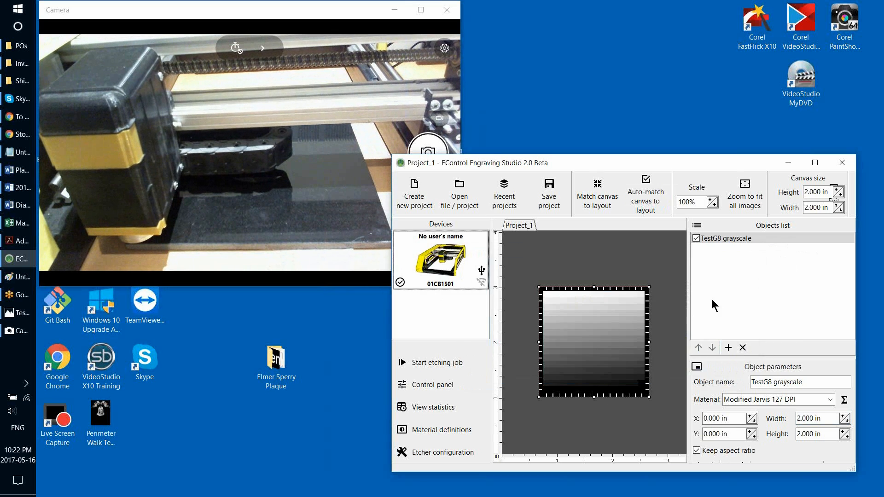
# Step: Set the etching job's run position to the bottom-left corner and close the run window without starting the job
pyautogui.click(440, 362)
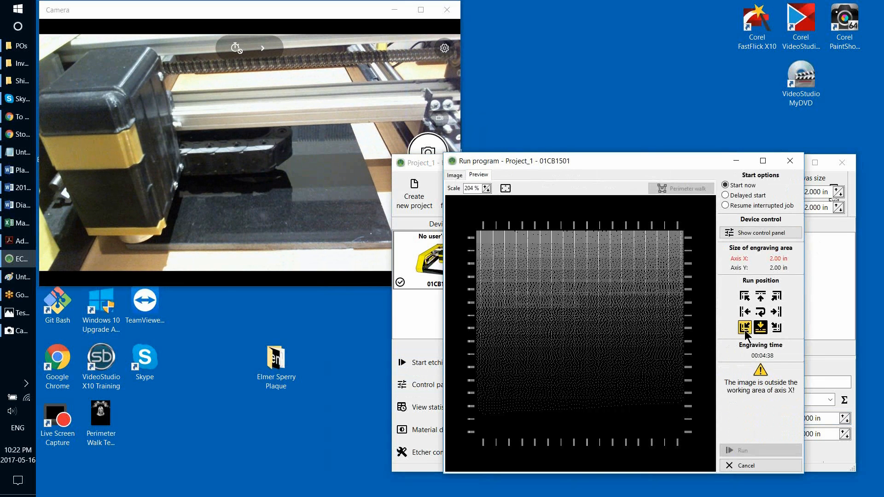
pyautogui.click(744, 328)
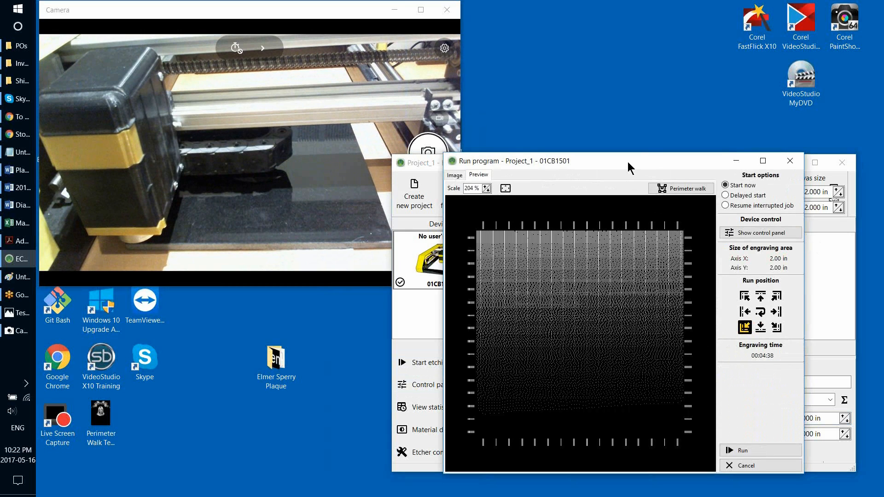
pyautogui.moveTo(629, 166); pyautogui.dragTo(516, 174)
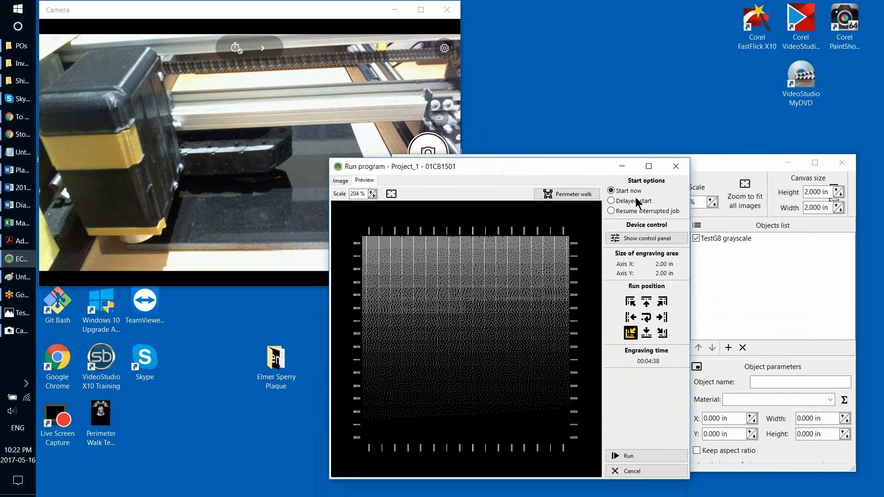
pyautogui.click(675, 166)
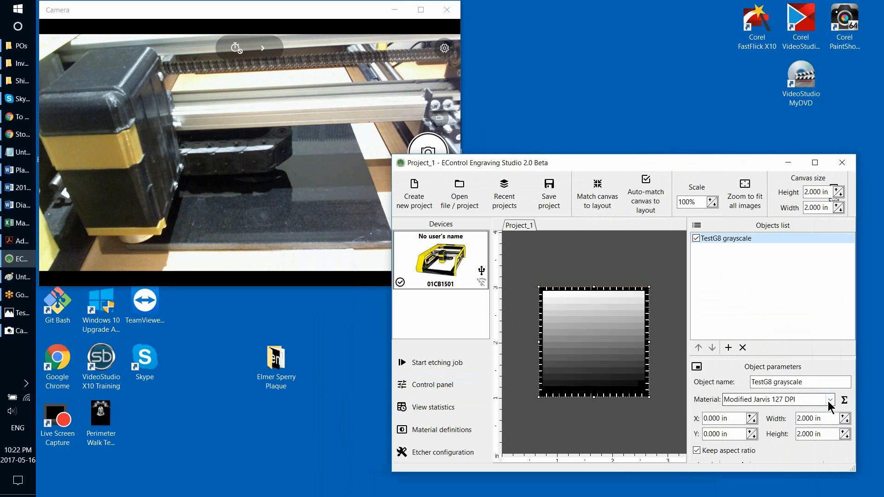
# Step: Assign the demo 1 material to the TestG8 grayscale object after checking its definition, and run the etching job immediately
pyautogui.click(449, 430)
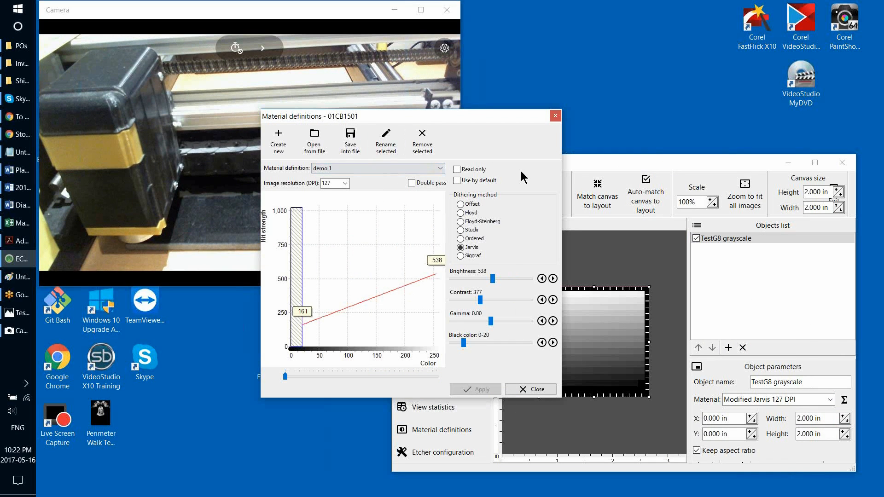
pyautogui.click(555, 116)
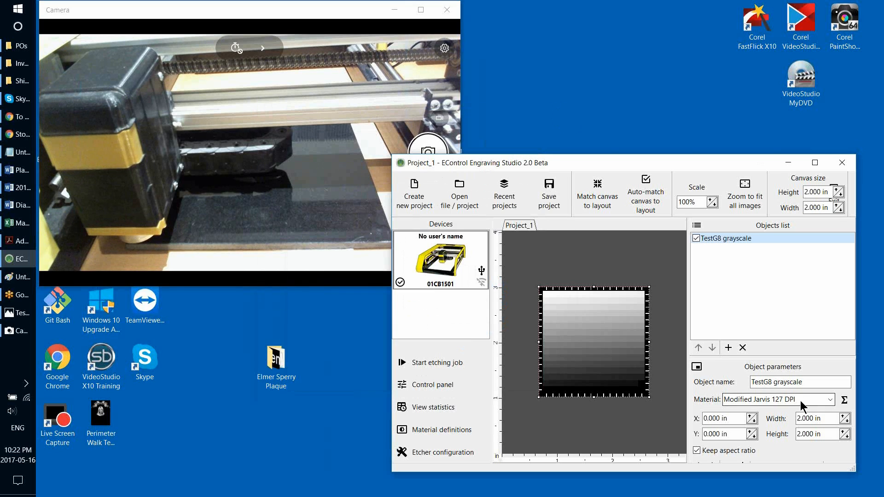
pyautogui.click(830, 399)
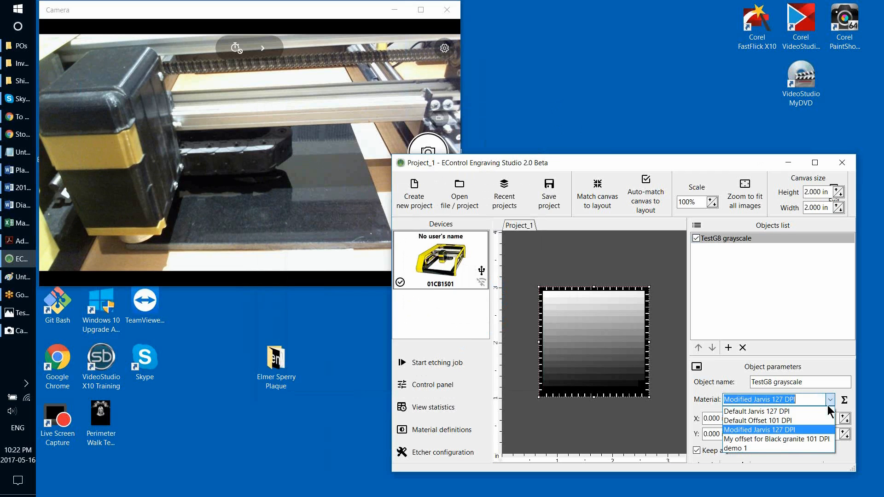
pyautogui.click(757, 448)
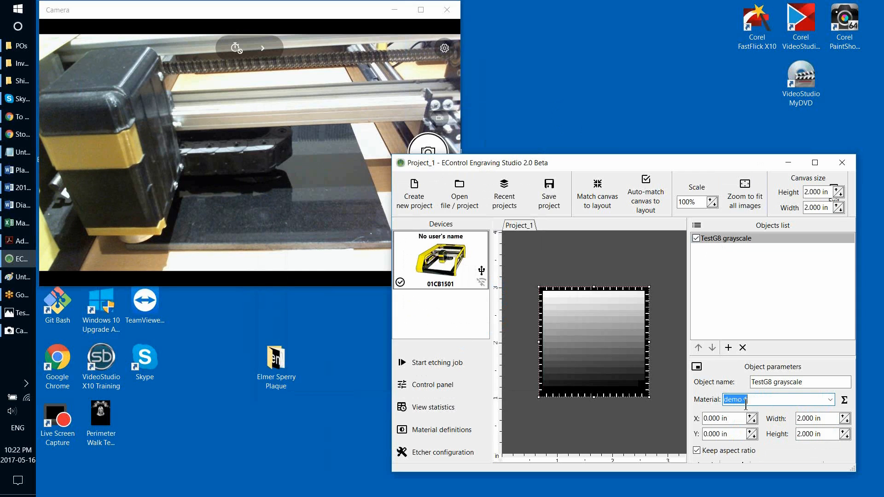
pyautogui.click(438, 367)
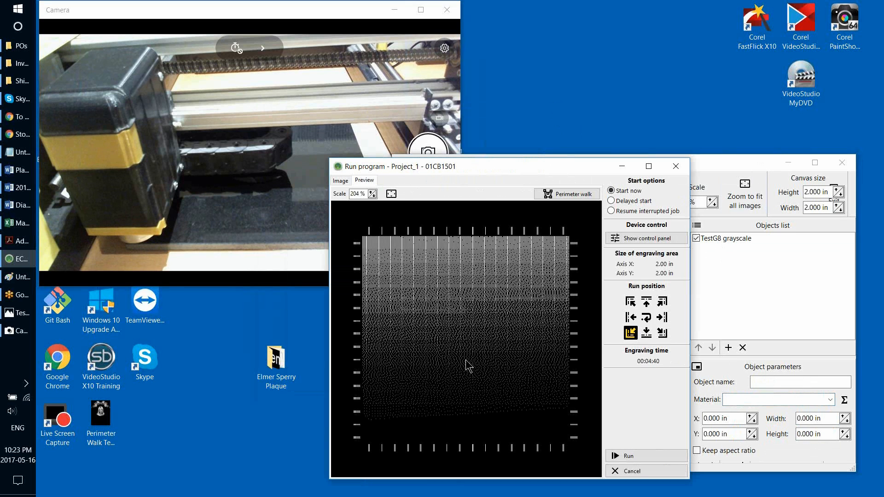
pyautogui.click(647, 456)
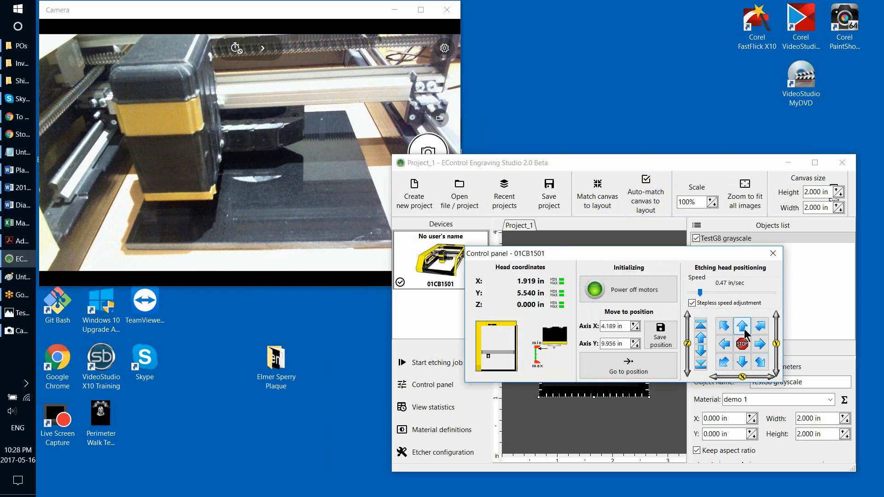
# Step: Move the head back off the stone, raising the speed to 2.52 in/sec, and maximize the Camera view to inspect the etched sample
pyautogui.click(746, 331)
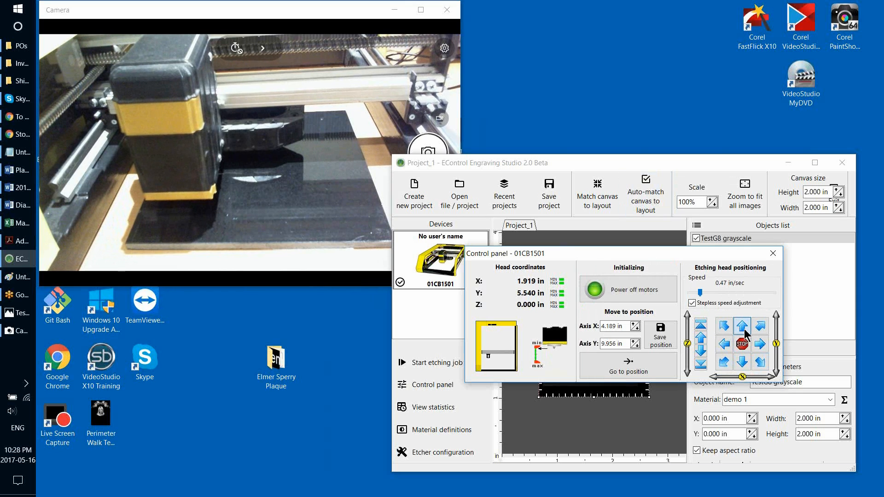
pyautogui.click(736, 292)
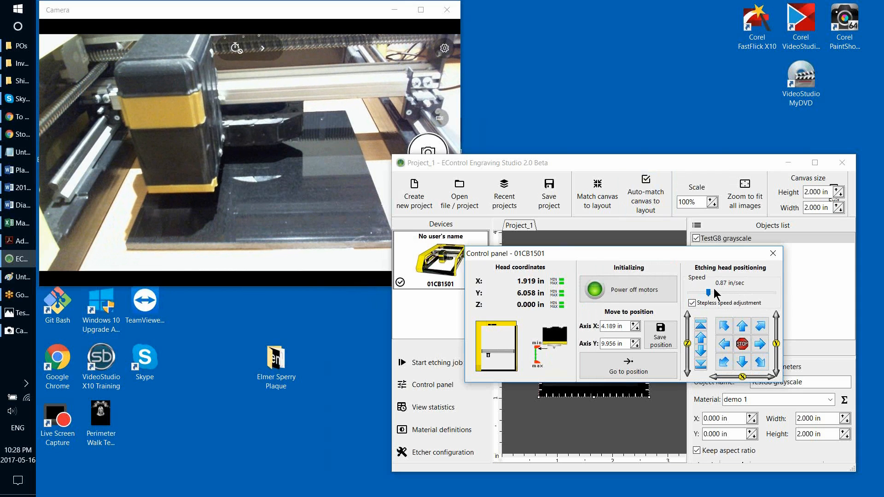
pyautogui.moveTo(714, 291); pyautogui.dragTo(743, 292)
pyautogui.click(741, 327)
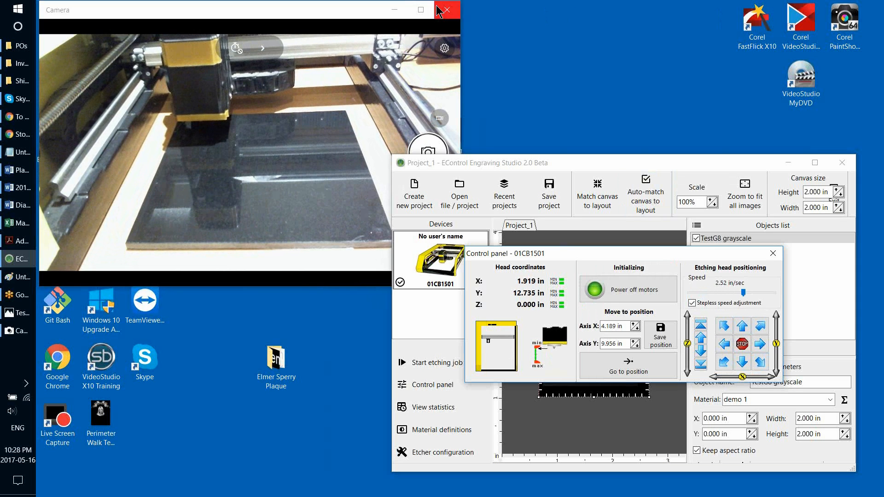
pyautogui.click(420, 9)
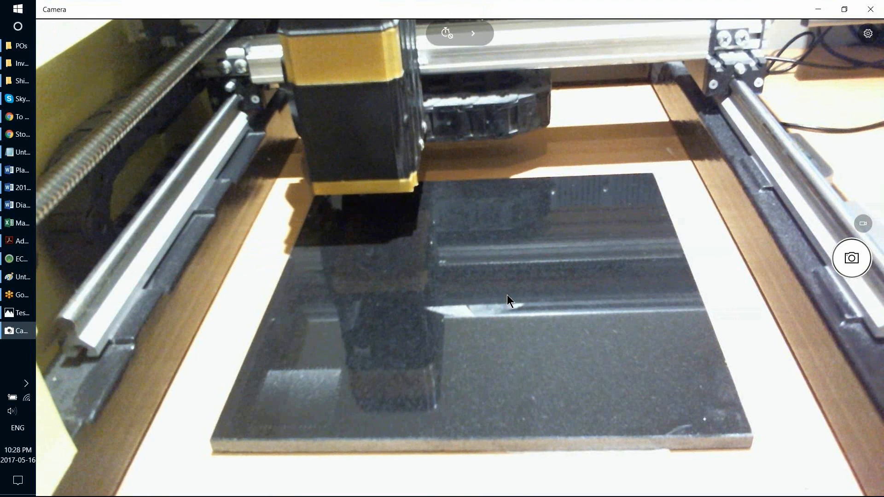
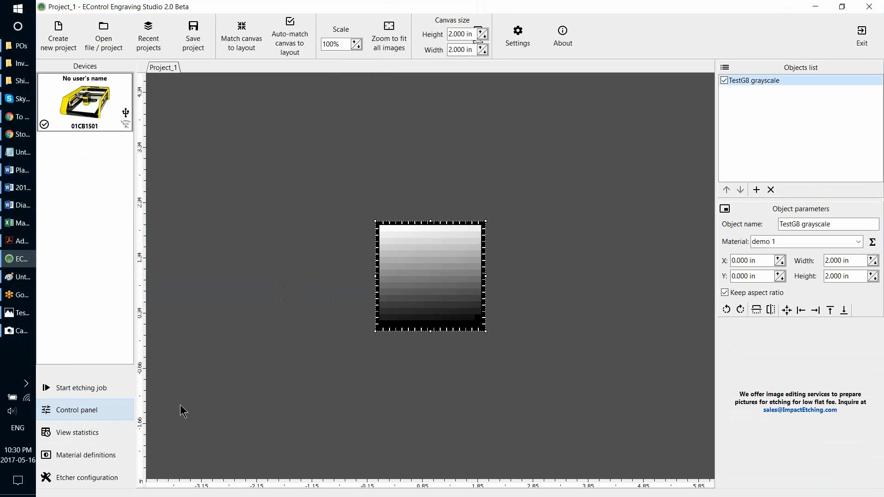
# Step: Open the demo 1 material definition, shift its window aside, and open a blank Excel workbook
pyautogui.click(111, 457)
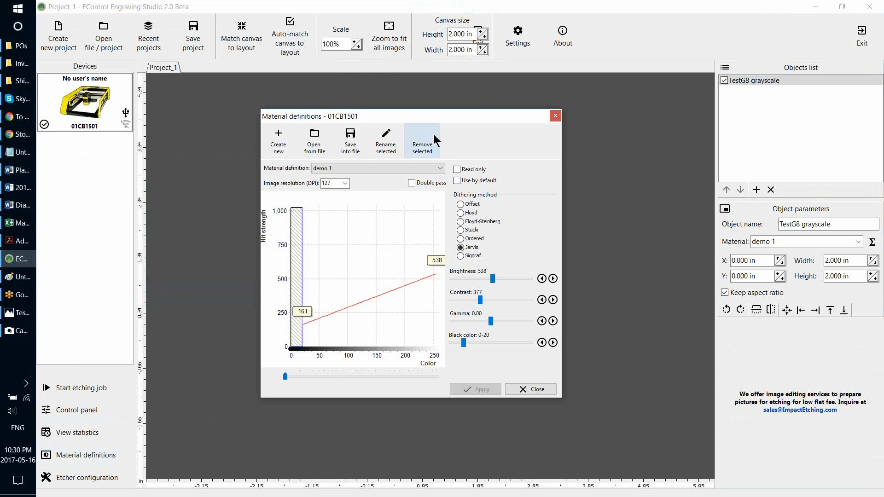
pyautogui.moveTo(424, 115); pyautogui.dragTo(340, 90)
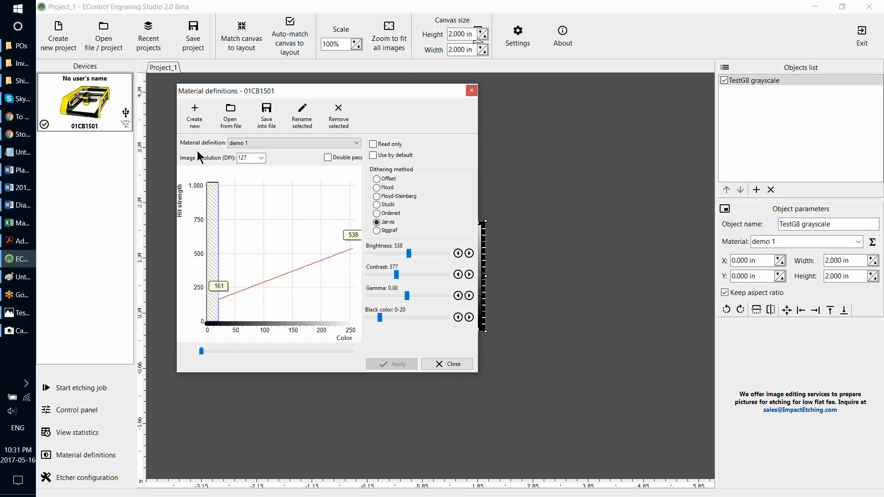
pyautogui.click(18, 10)
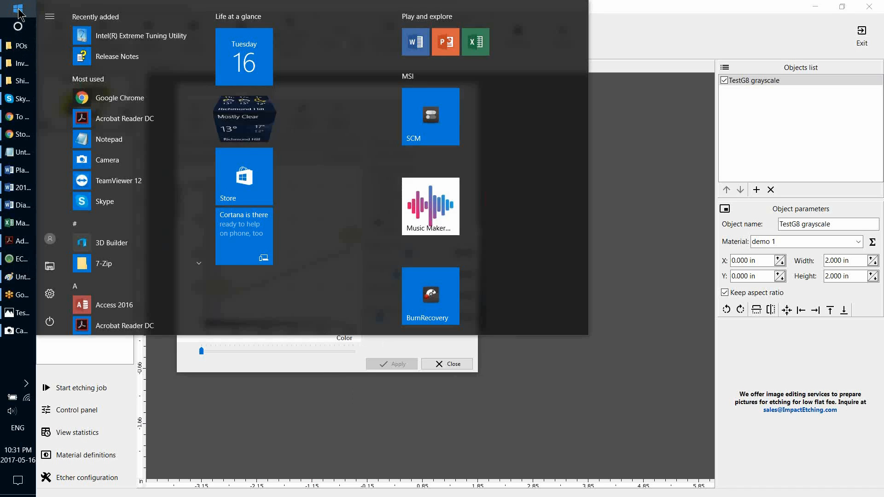
pyautogui.write('excel')
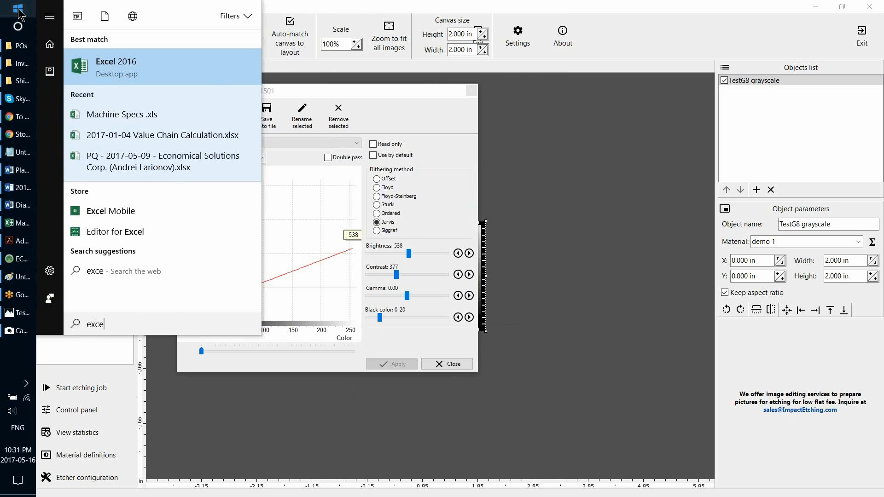
pyautogui.press('Return')
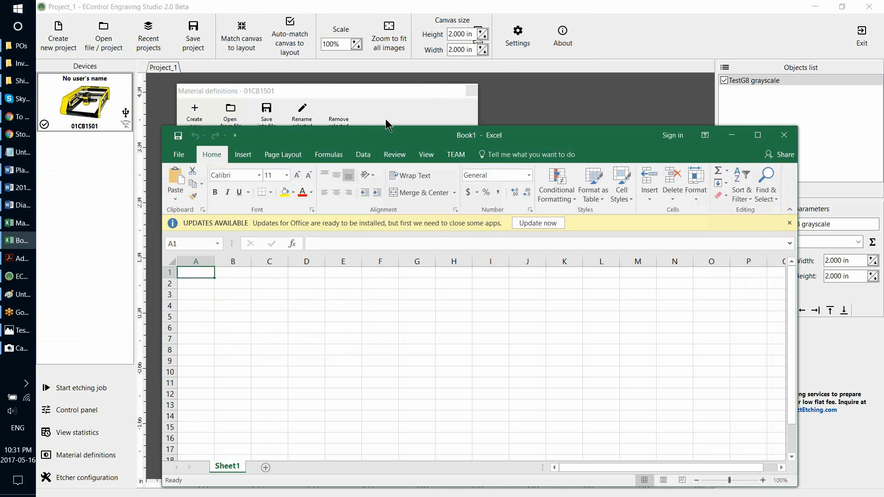
# Step: Maximize the blank workbook and enter 256 in A1, 16 in A2 and 5 in B2
pyautogui.doubleClick(468, 141)
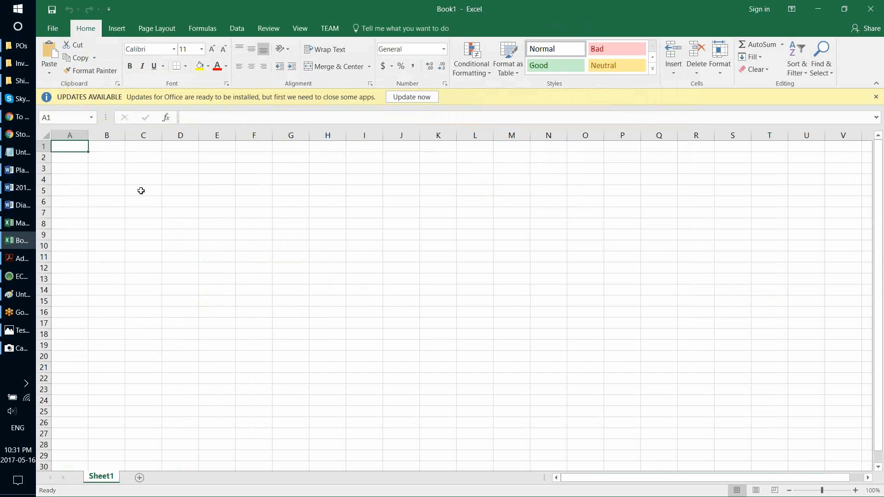
pyautogui.write('256')
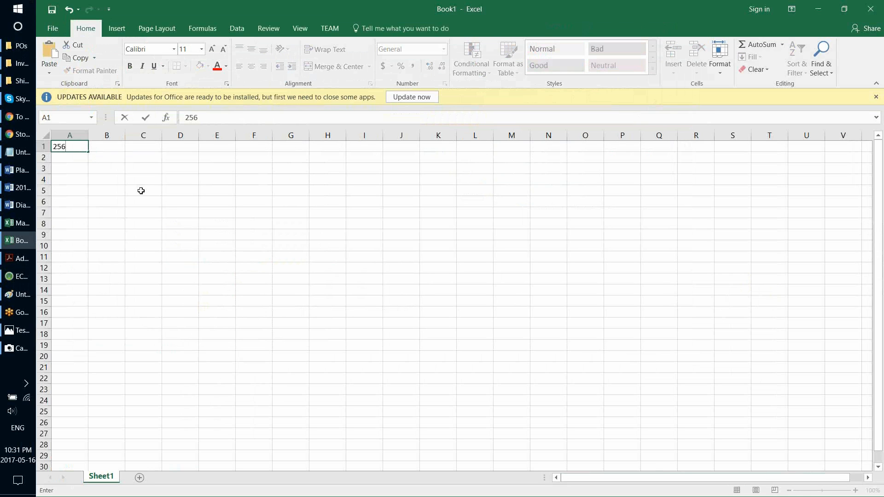
pyautogui.press('Return')
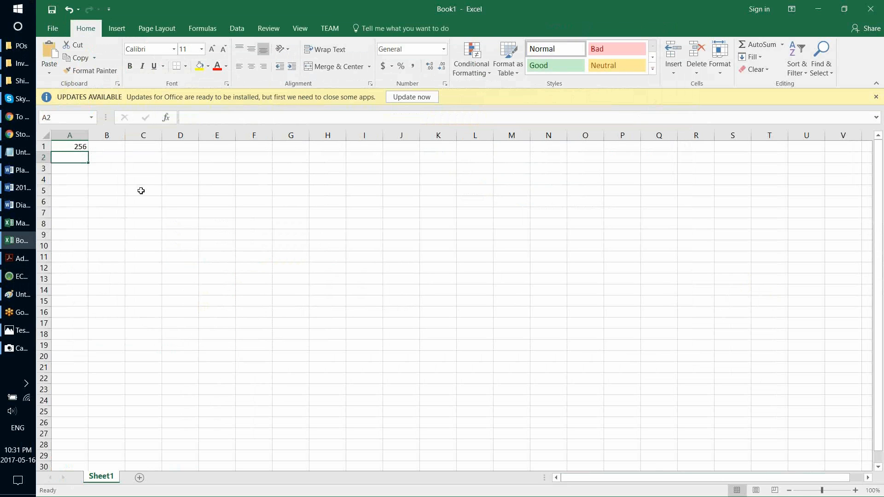
pyautogui.write('16')
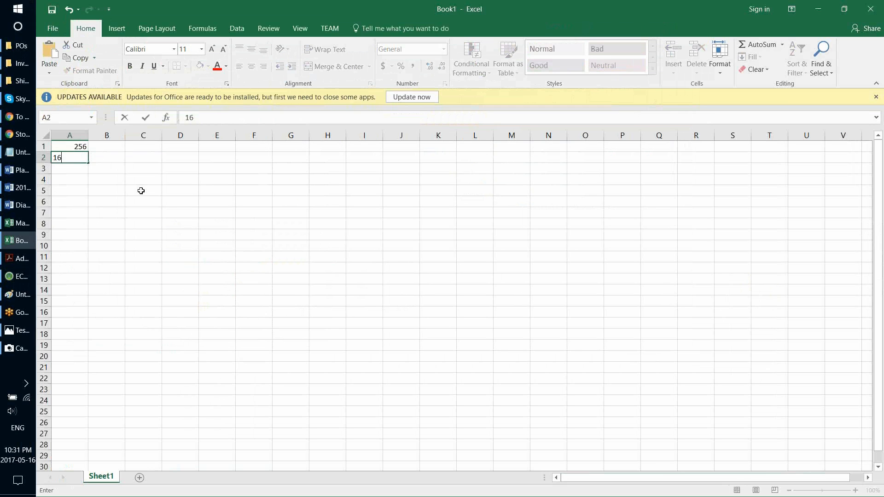
pyautogui.press('Tab')
pyautogui.write('5')
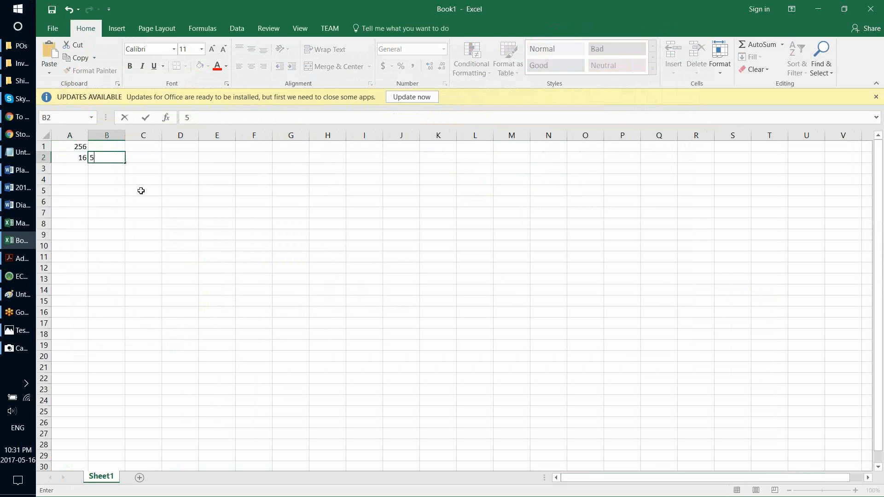
pyautogui.press('Tab')
# Step: Enter a formula in C2 that multiplies A2 by B2
pyautogui.write('=')
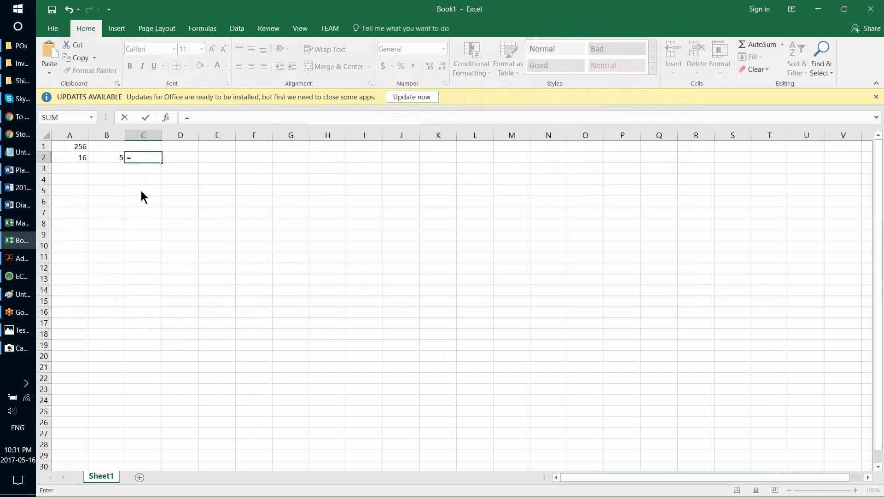
pyautogui.click(77, 156)
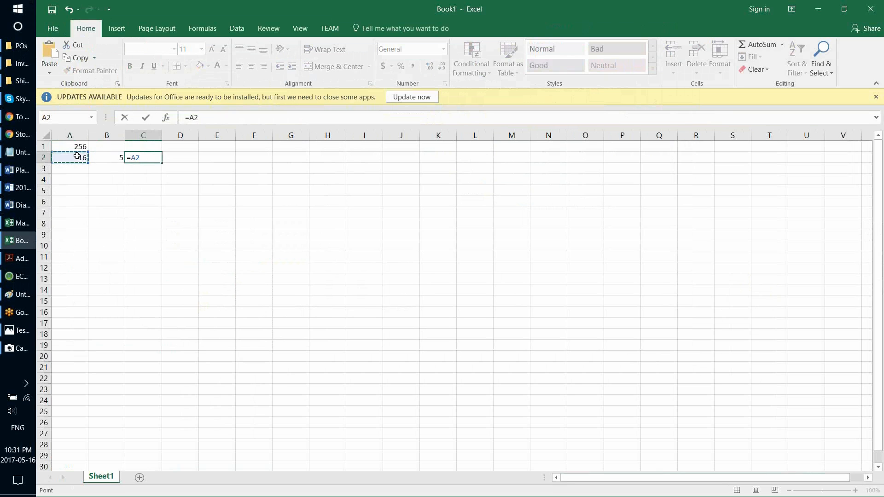
pyautogui.write('*')
pyautogui.click(118, 158)
pyautogui.press('Return')
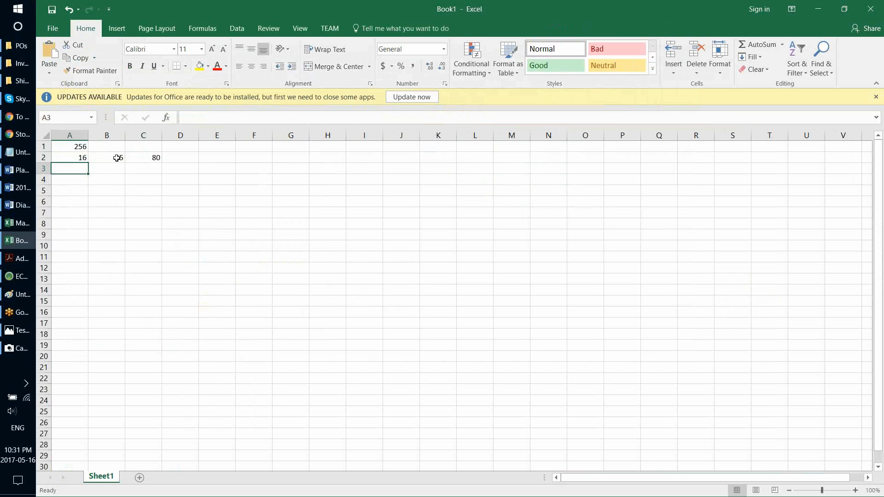
# Step: Enter a formula in C3 that subtracts C2 from A1
pyautogui.click(142, 169)
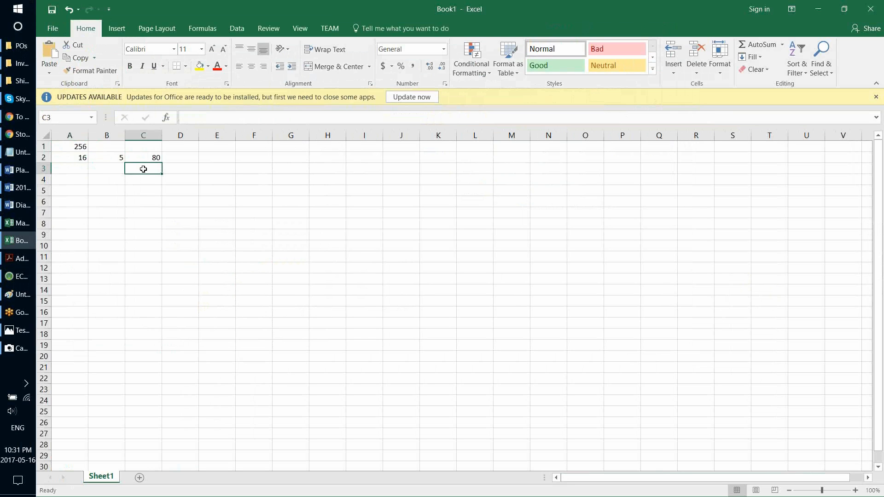
pyautogui.write('=')
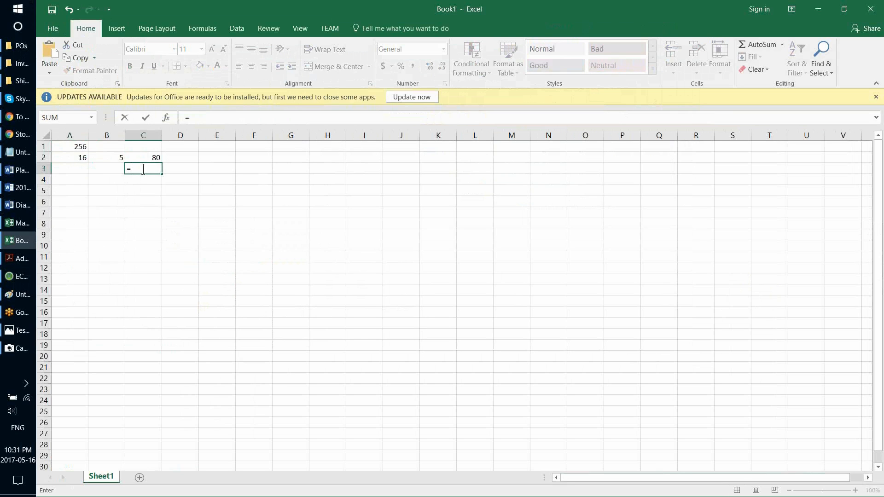
pyautogui.click(77, 150)
pyautogui.write('-')
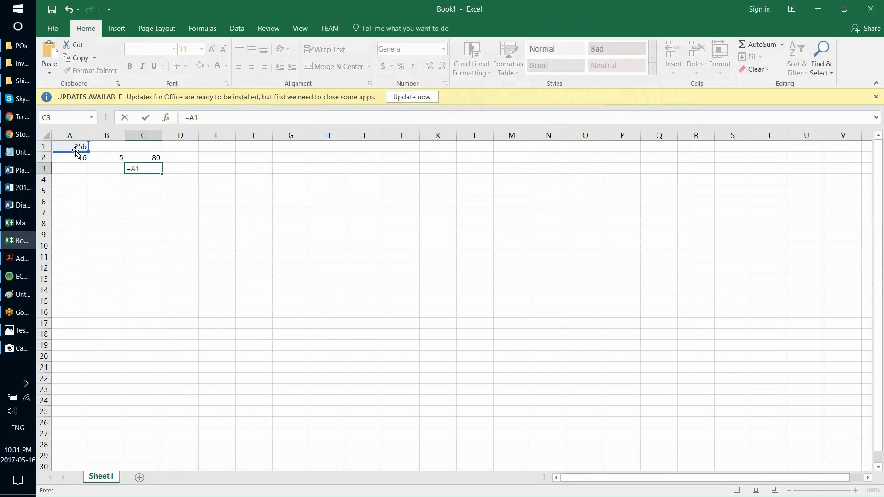
pyautogui.click(152, 155)
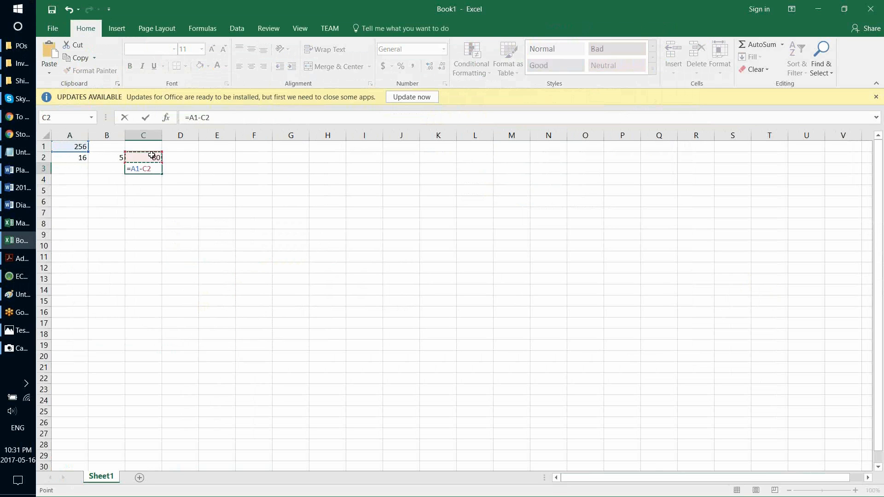
pyautogui.press('Return')
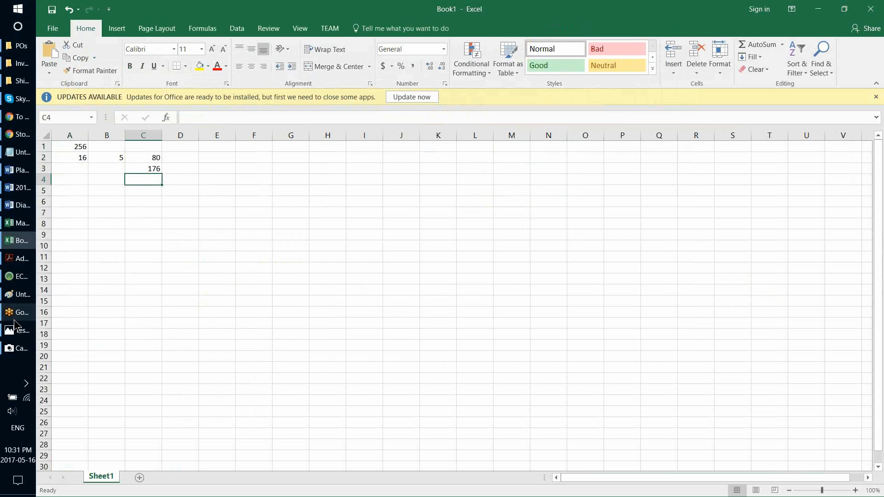
# Step: Switch to EControl Engraving Studio and move the demo 1 curve marker to color about 170 to read its hit strength
pyautogui.click(19, 277)
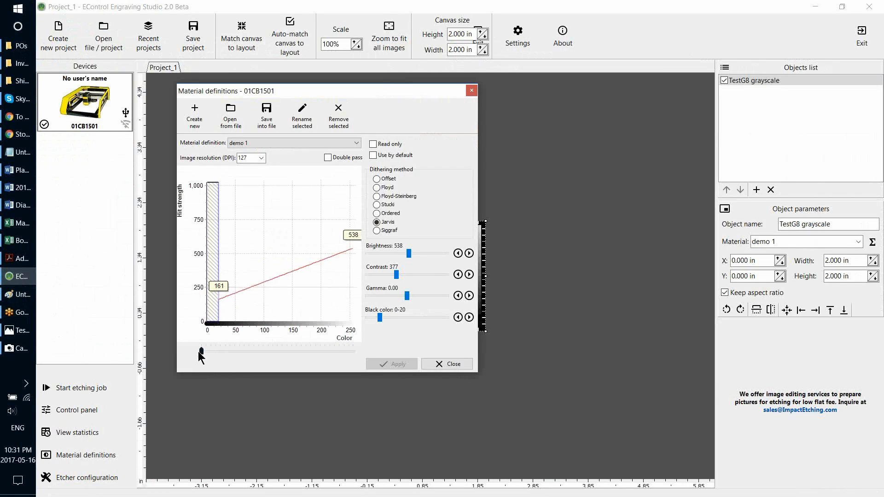
pyautogui.moveTo(208, 353); pyautogui.dragTo(329, 341)
pyautogui.moveTo(329, 334); pyautogui.dragTo(300, 350)
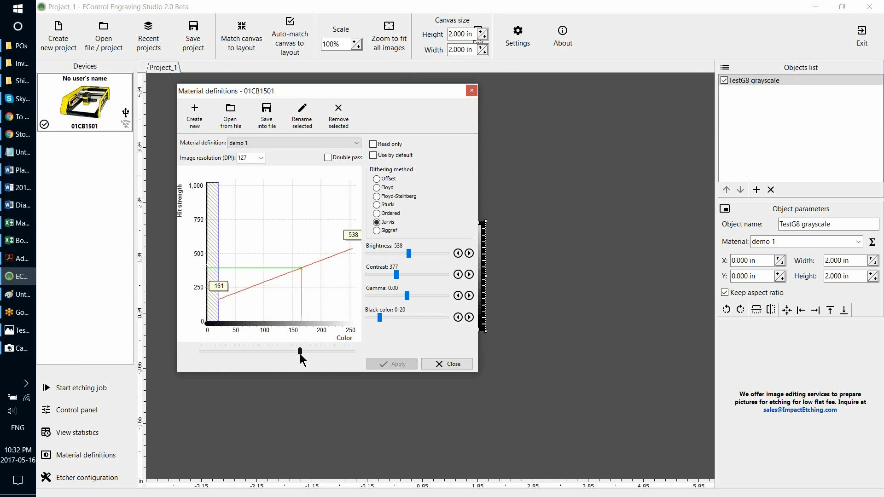
pyautogui.moveTo(300, 354); pyautogui.dragTo(302, 354)
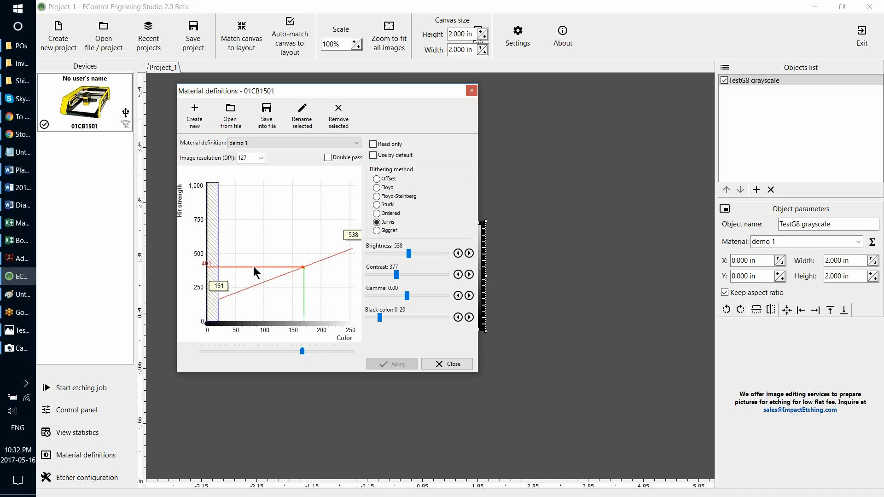
# Step: Switch back to the Excel workbook and enter the label "Strength of hit for darkest gray :" in A6
pyautogui.click(8, 245)
pyautogui.click(83, 201)
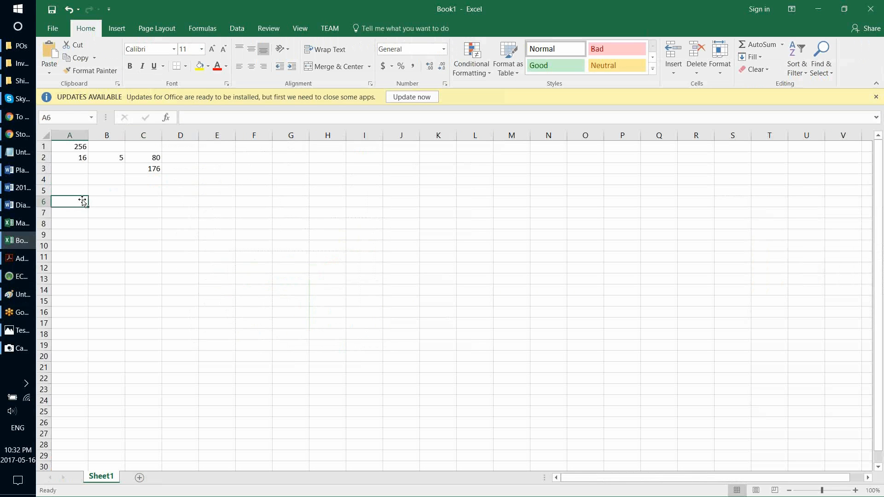
pyautogui.write('Stren')
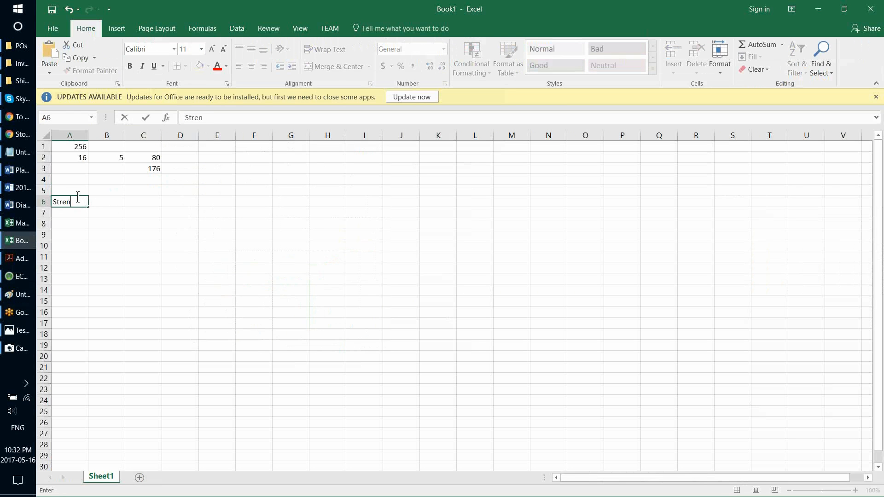
pyautogui.write('gth of hit for dark')
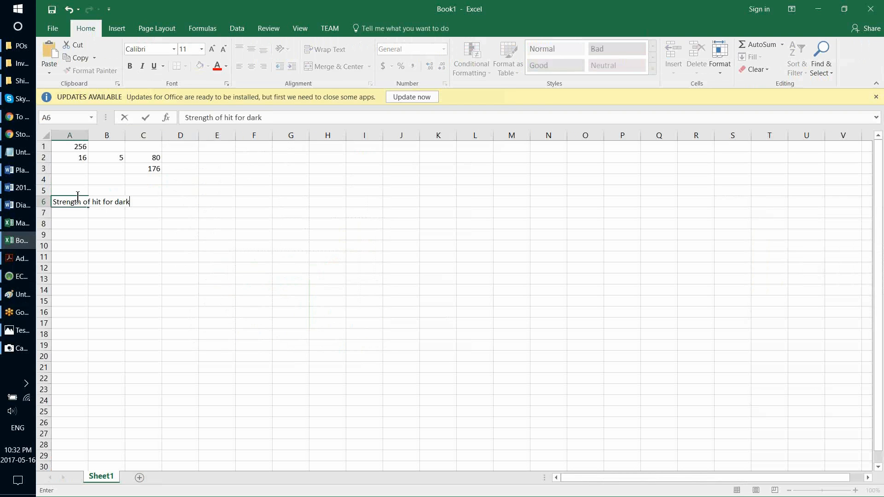
pyautogui.write('est gray :')
pyautogui.press('Tab')
# Step: Recheck the marked hit strength in EControl Engraving Studio and enter 400 in Excel cell D6
pyautogui.press('Tab')
pyautogui.press('Tab')
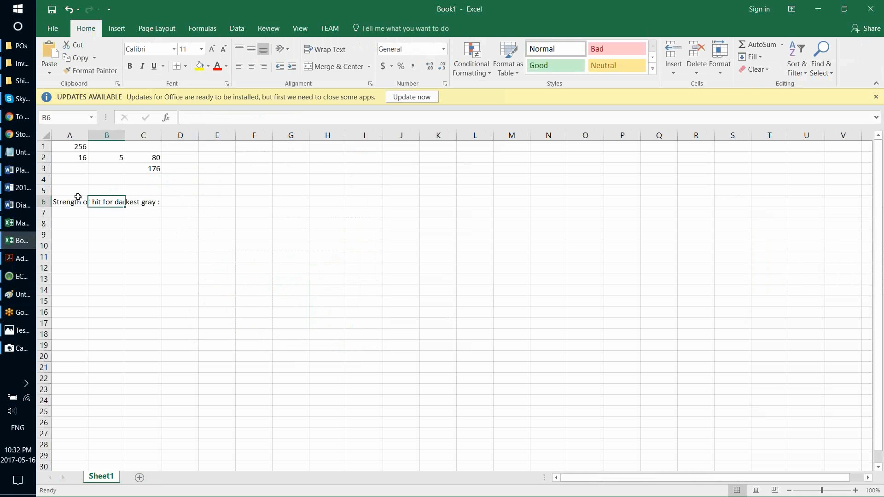
pyautogui.hotkey('alt', 'Tab')
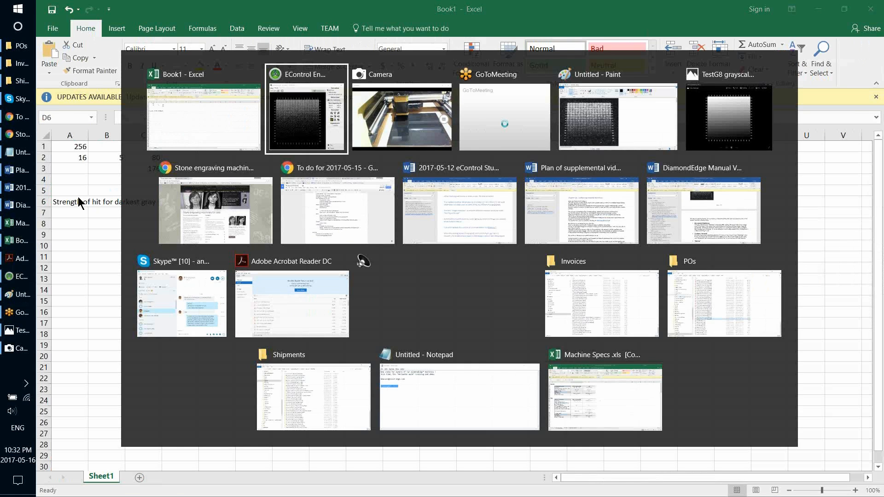
pyautogui.hotkey('alt', 'Tab')
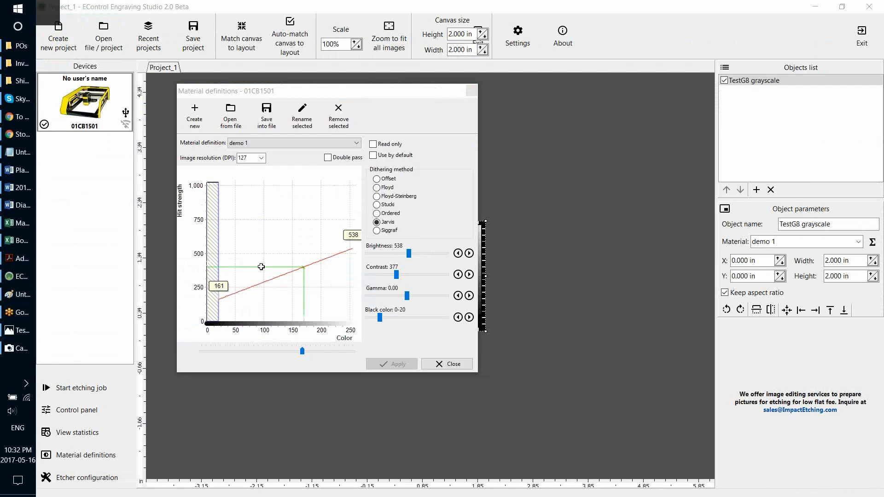
pyautogui.write('400')
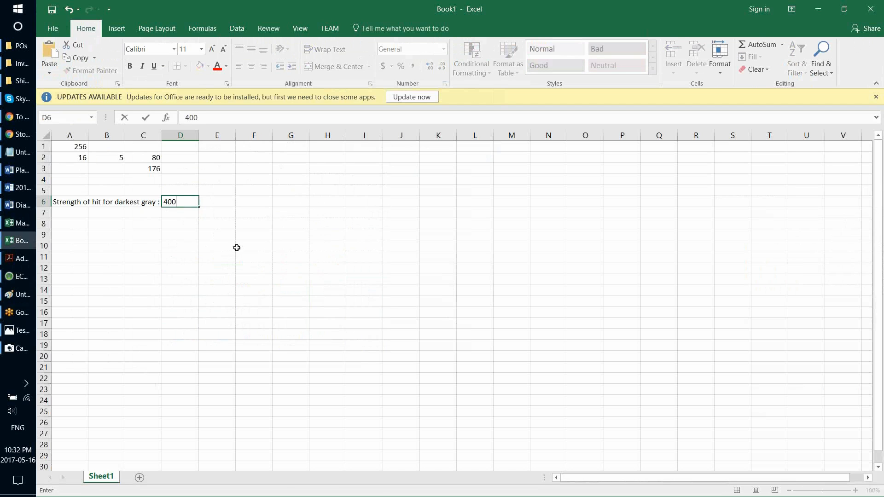
pyautogui.press('Return')
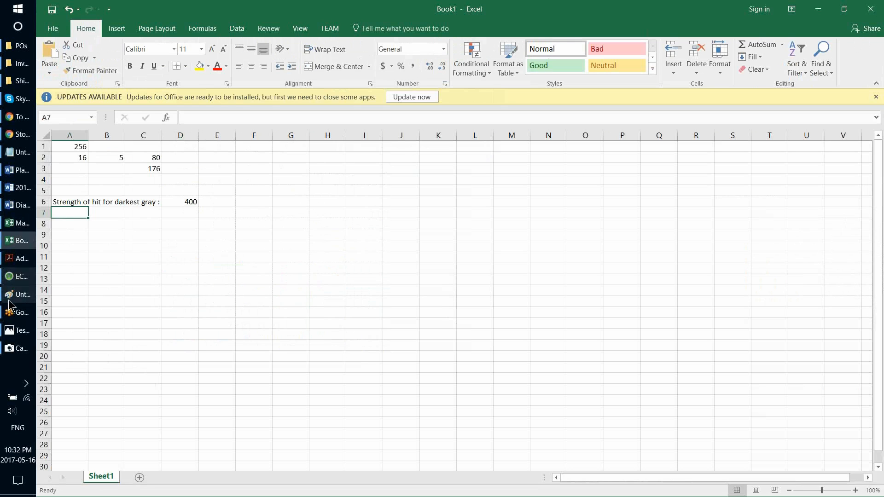
# Step: Switch to EControl Engraving Studio, raise the demo 1 material's brightness to 750, apply the change and close the material definitions
pyautogui.moveTo(12, 300)
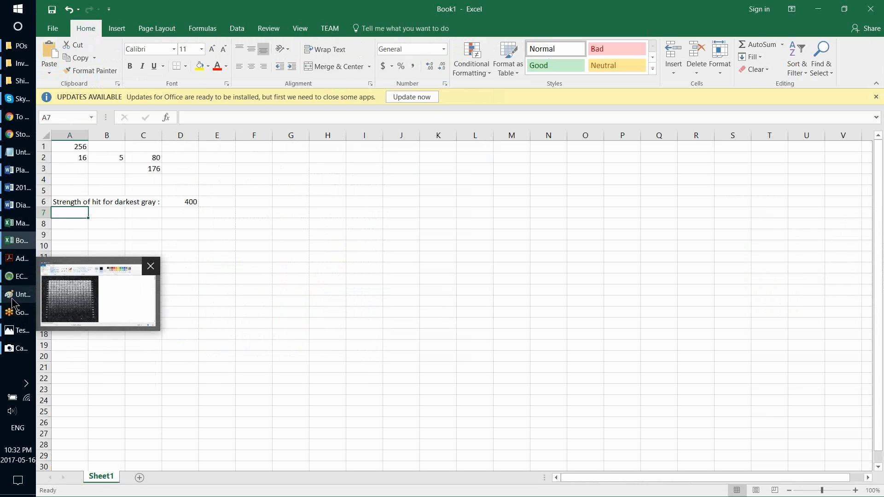
pyautogui.moveTo(10, 278)
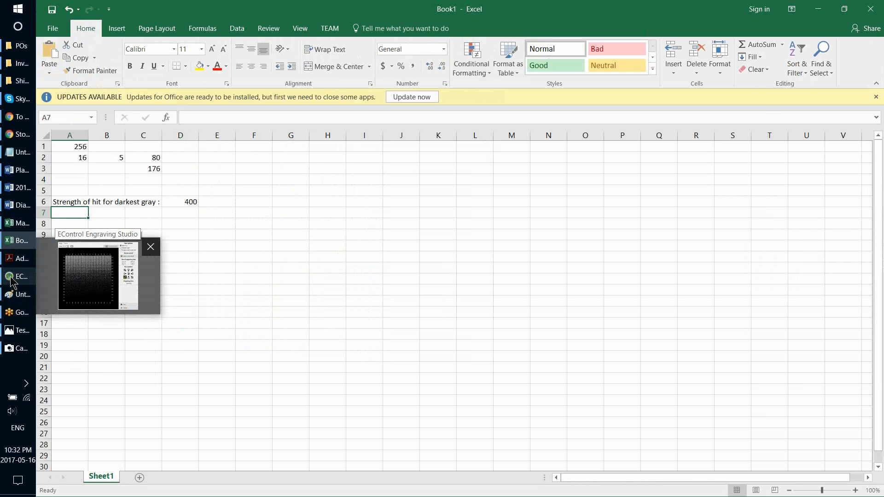
pyautogui.click(16, 280)
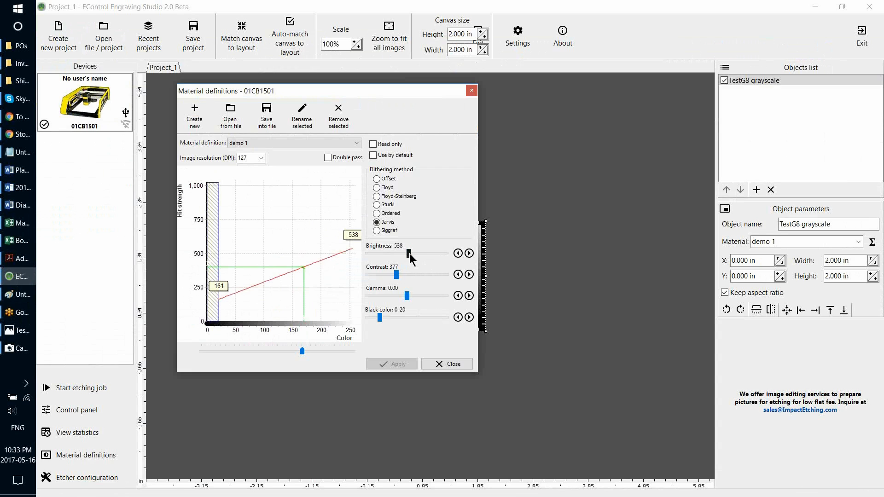
pyautogui.moveTo(410, 253); pyautogui.dragTo(419, 251)
pyautogui.click(469, 256)
pyautogui.click(469, 256)
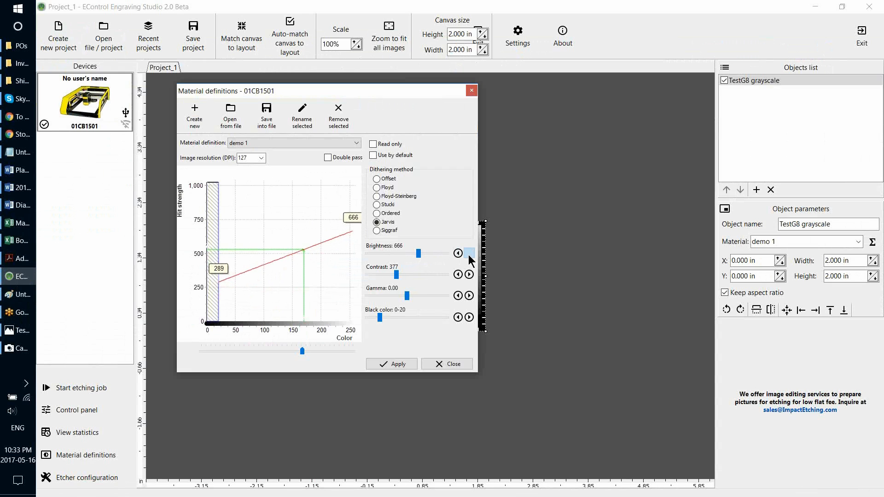
pyautogui.click(469, 256)
pyautogui.click(469, 256)
pyautogui.click(469, 256)
pyautogui.click(469, 256)
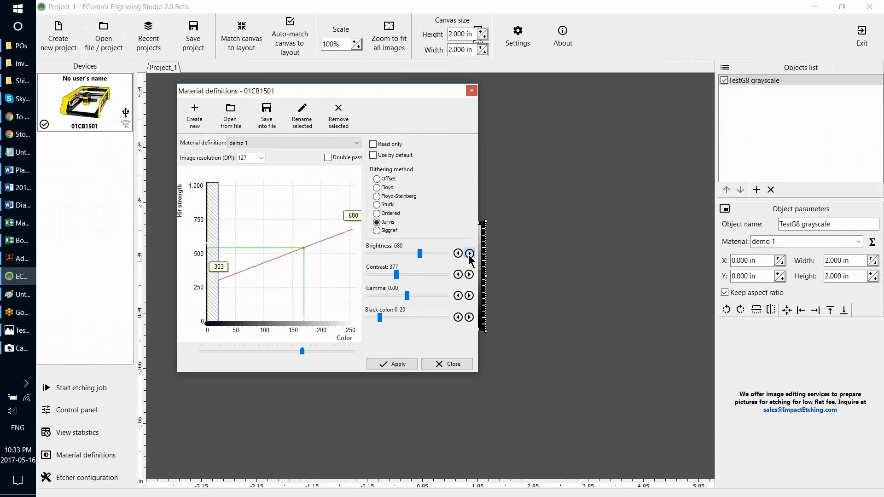
pyautogui.click(469, 256)
pyautogui.click(469, 256)
pyautogui.click(469, 256)
pyautogui.click(469, 256)
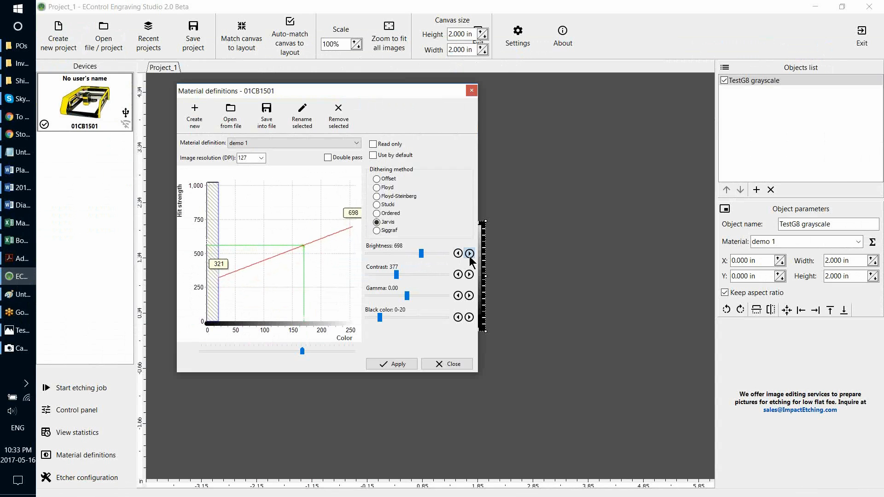
pyautogui.click(469, 256)
pyautogui.click(470, 256)
pyautogui.click(469, 256)
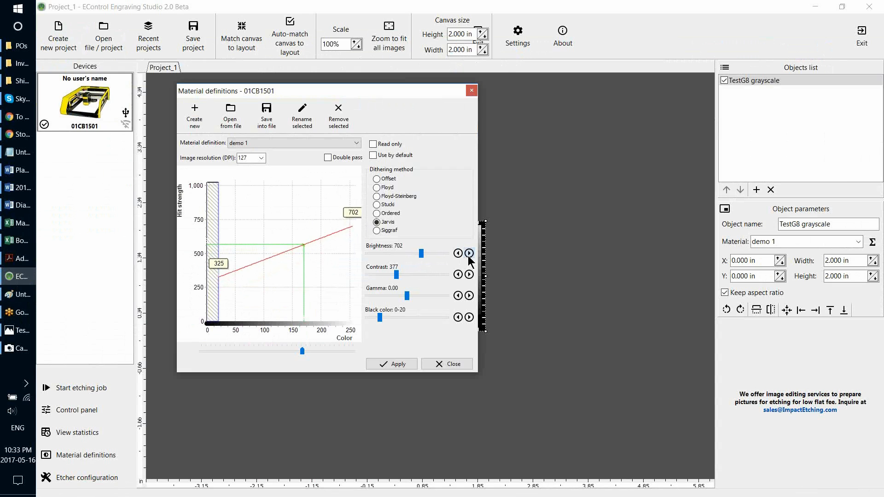
pyautogui.click(468, 256)
pyautogui.click(467, 255)
pyautogui.click(469, 254)
pyautogui.click(468, 254)
pyautogui.click(468, 255)
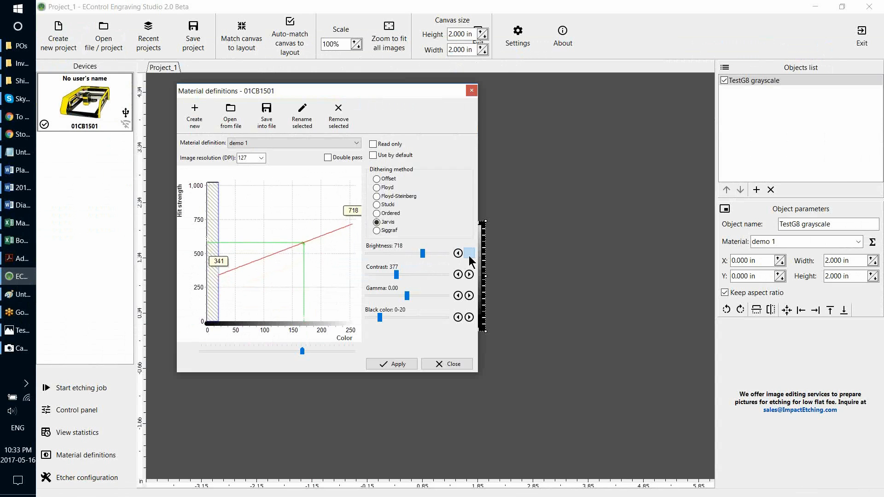
pyautogui.click(468, 254)
pyautogui.click(469, 255)
pyautogui.click(469, 254)
pyautogui.click(468, 254)
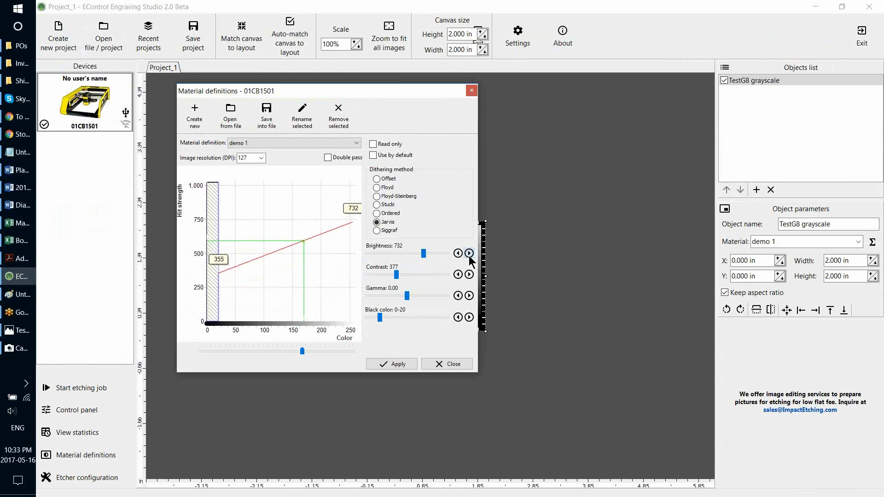
pyautogui.click(469, 254)
pyautogui.click(469, 254)
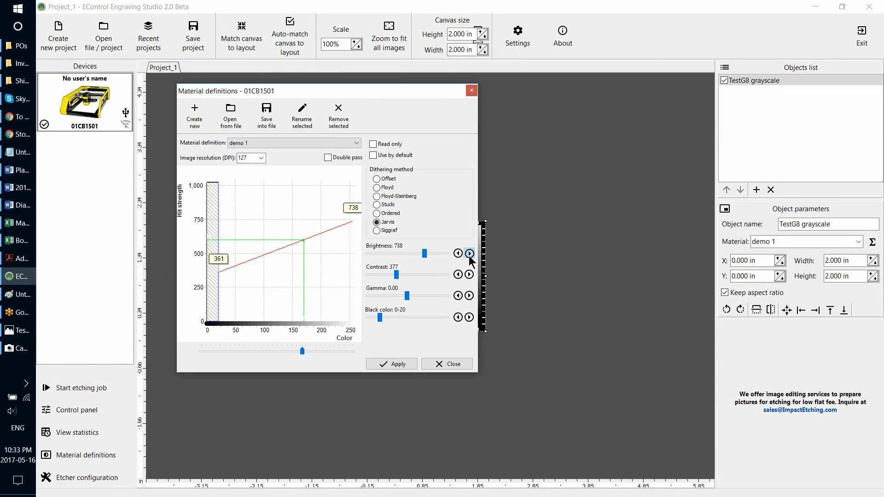
pyautogui.click(469, 254)
pyautogui.click(468, 254)
pyautogui.click(468, 254)
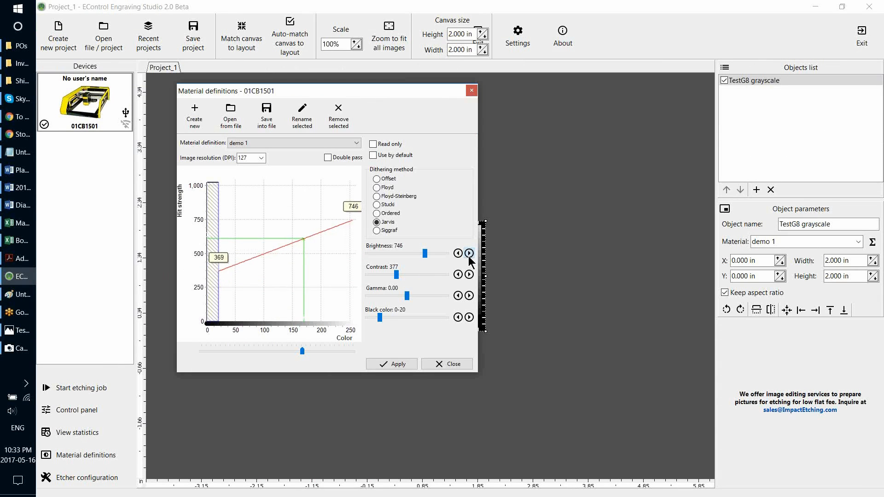
pyautogui.click(469, 254)
pyautogui.click(397, 365)
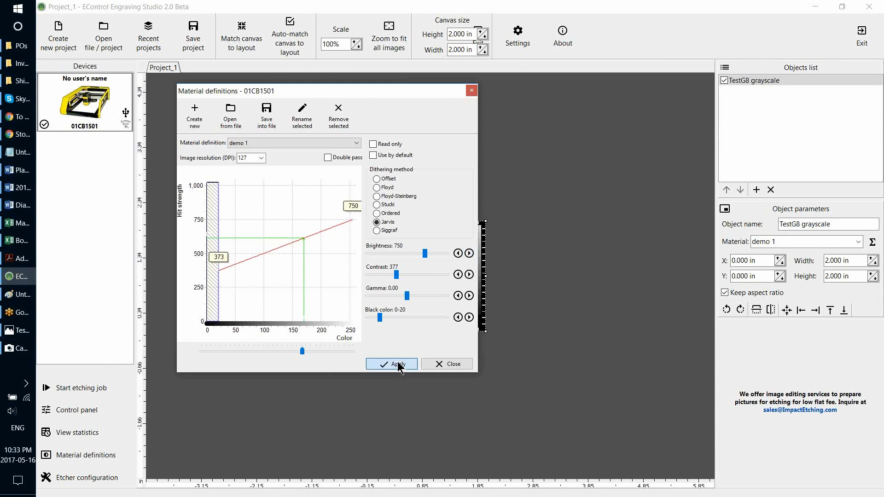
pyautogui.click(437, 365)
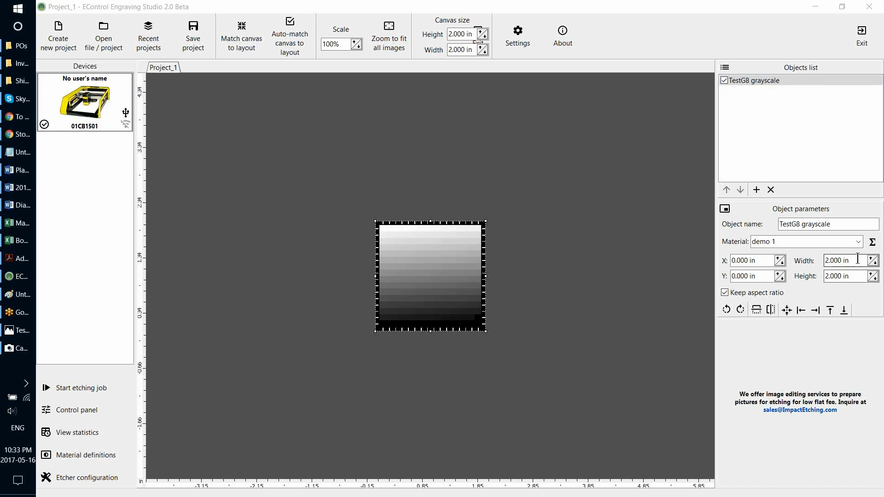
# Step: Resize the TestG8 grayscale object to 1.2 in wide with the aspect ratio kept
pyautogui.moveTo(857, 260); pyautogui.dragTo(813, 264)
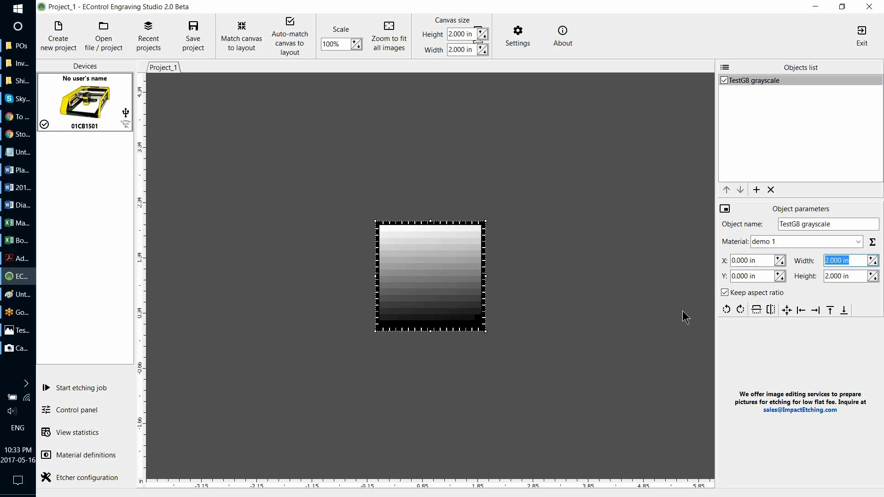
pyautogui.write('1.2')
pyautogui.press('Return')
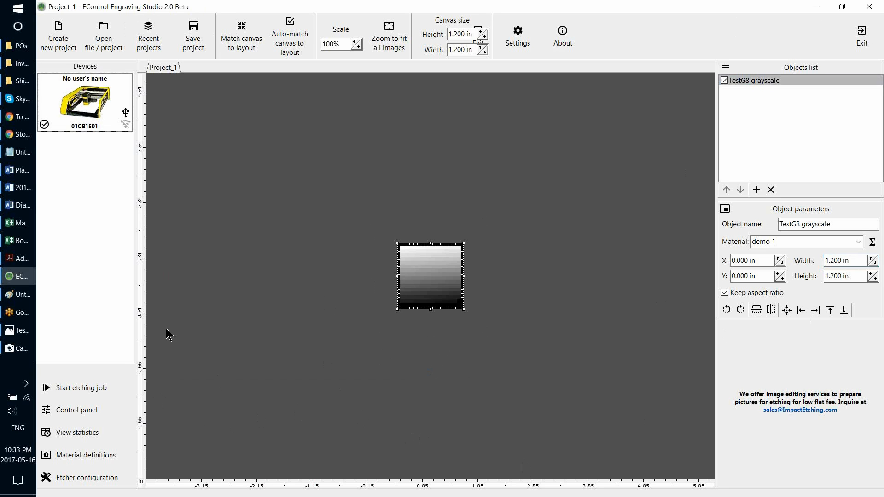
# Step: Restore the engraving window to its smaller size and minimize Excel, bringing the Camera window to the front
pyautogui.click(842, 6)
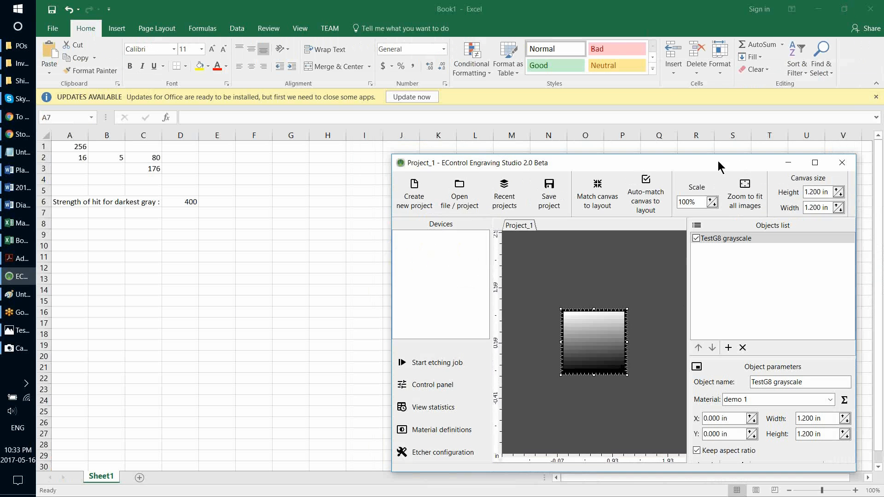
pyautogui.click(815, 7)
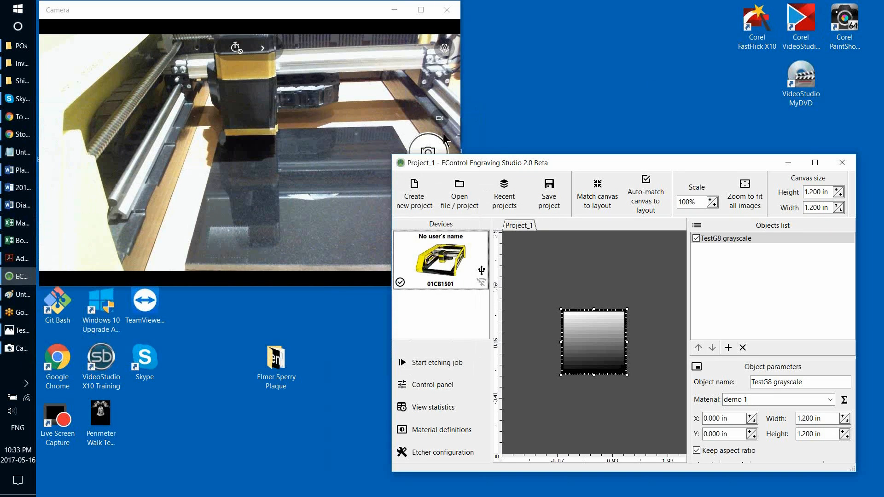
pyautogui.click(310, 35)
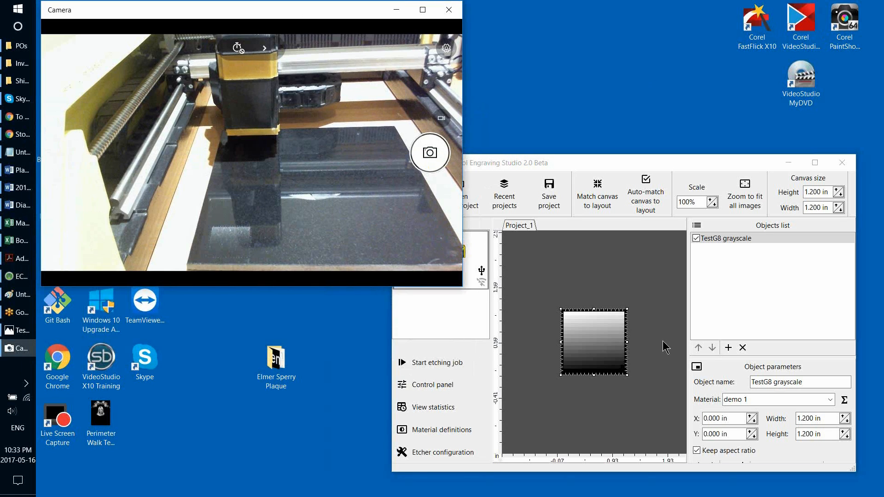
# Step: Open the control panel of etcher 01CB1501, move the head to about Y 4.32 in and lower it to about Z 0.82 in
pyautogui.click(477, 254)
pyautogui.doubleClick(476, 253)
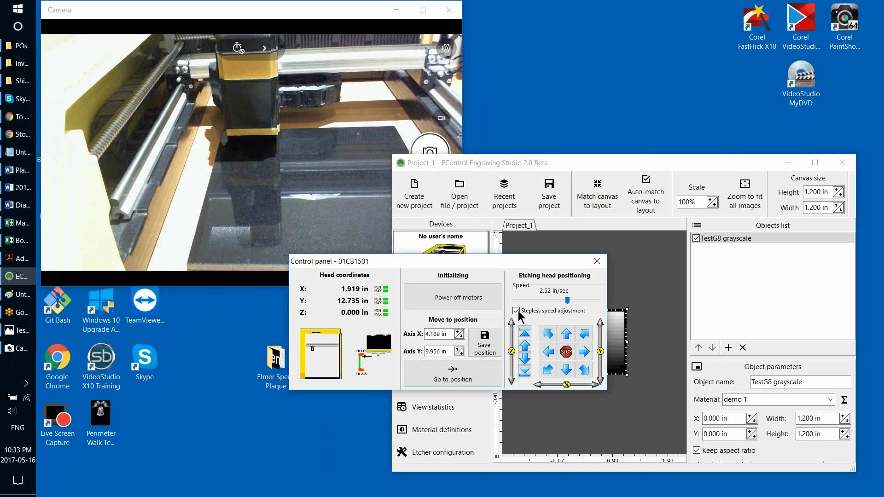
pyautogui.click(572, 374)
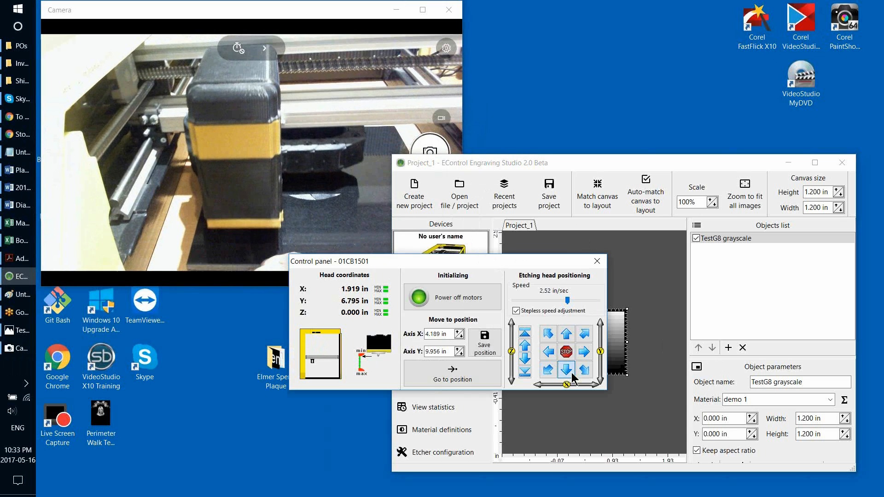
pyautogui.click(525, 359)
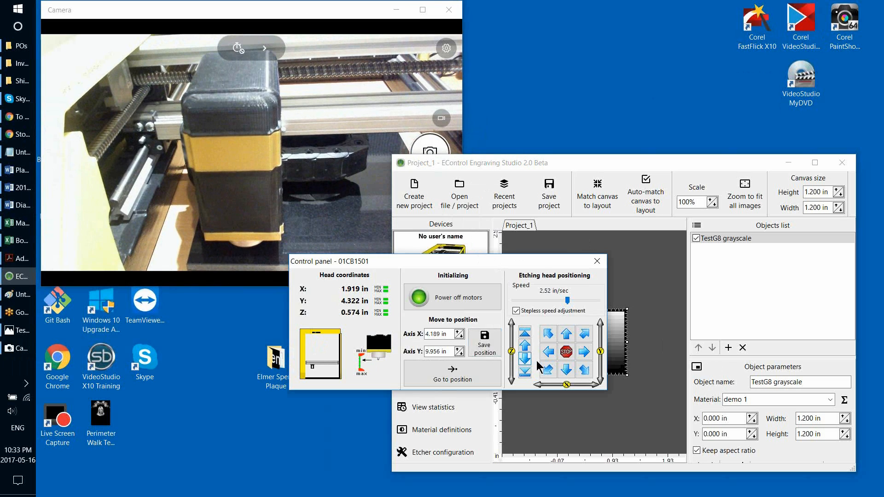
# Step: Reduce the head speed to 1.26 in/sec and move the etching head to about X 2.26 in, Y 3.57 in
pyautogui.click(537, 300)
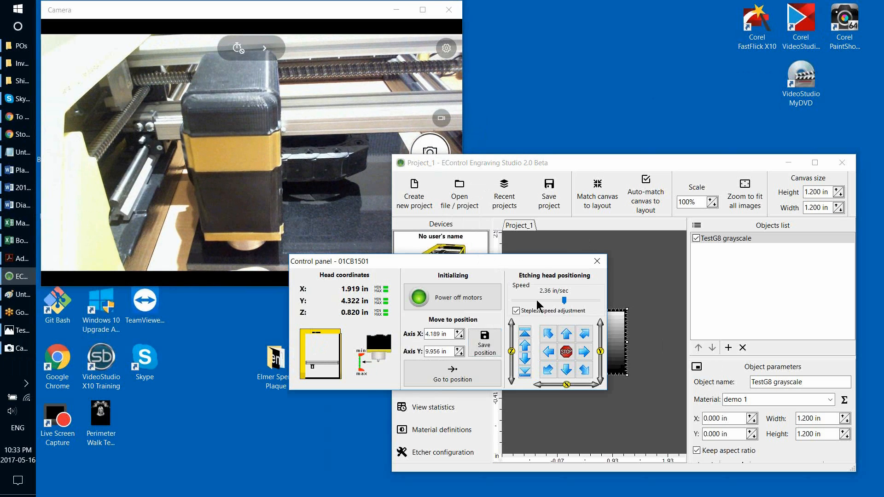
pyautogui.click(532, 299)
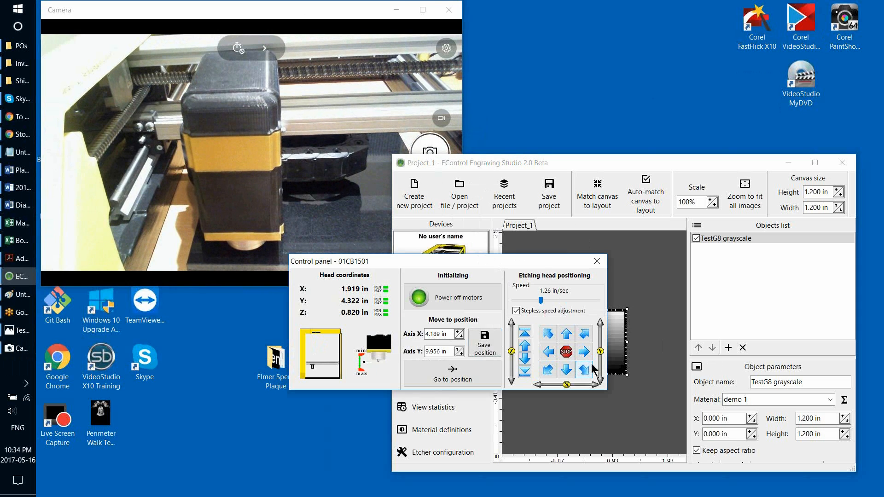
pyautogui.click(566, 371)
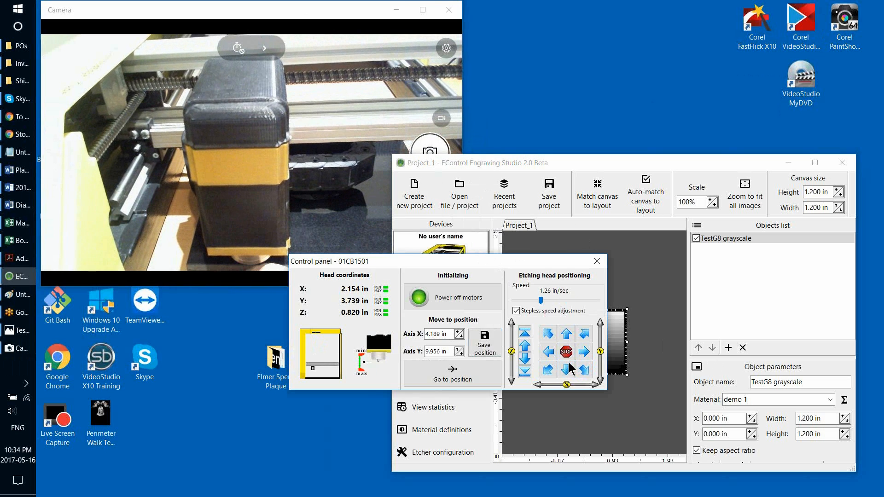
pyautogui.click(584, 369)
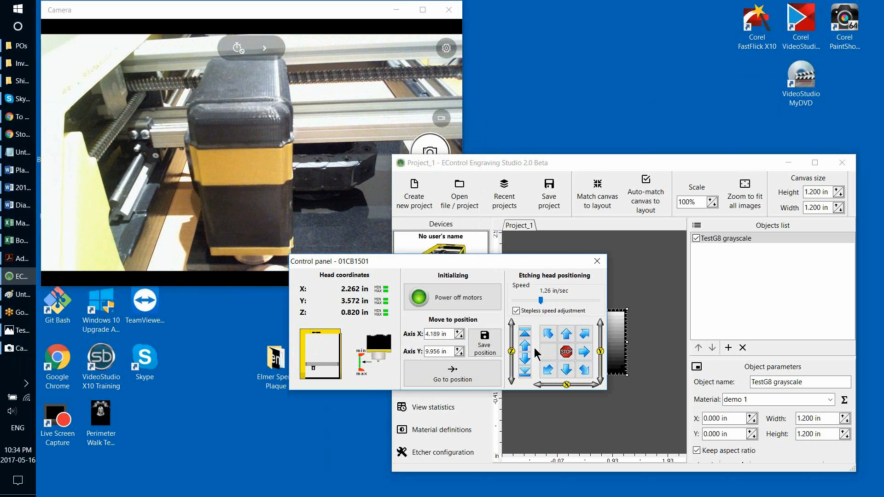
# Step: Reduce the head speed to 0.39 in/sec, fine-position the head at about X 2.27 in, Y 3.47 in, and close the control panel
pyautogui.click(523, 301)
pyautogui.click(569, 370)
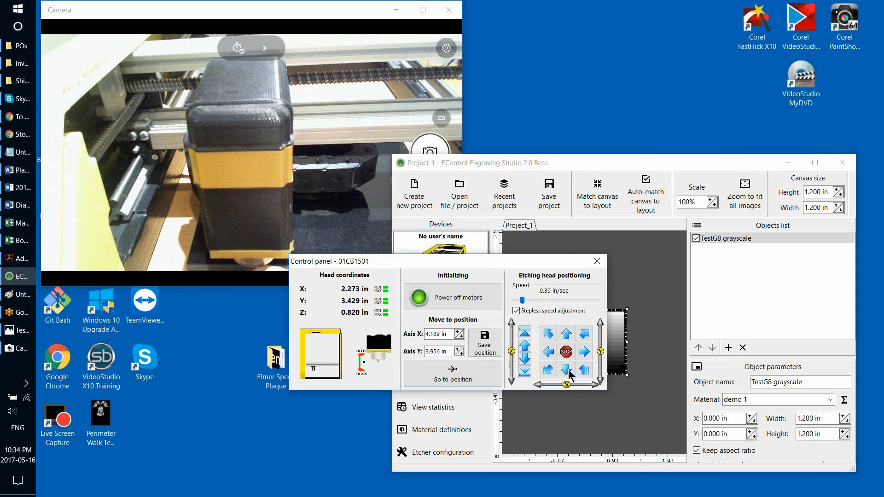
pyautogui.click(566, 334)
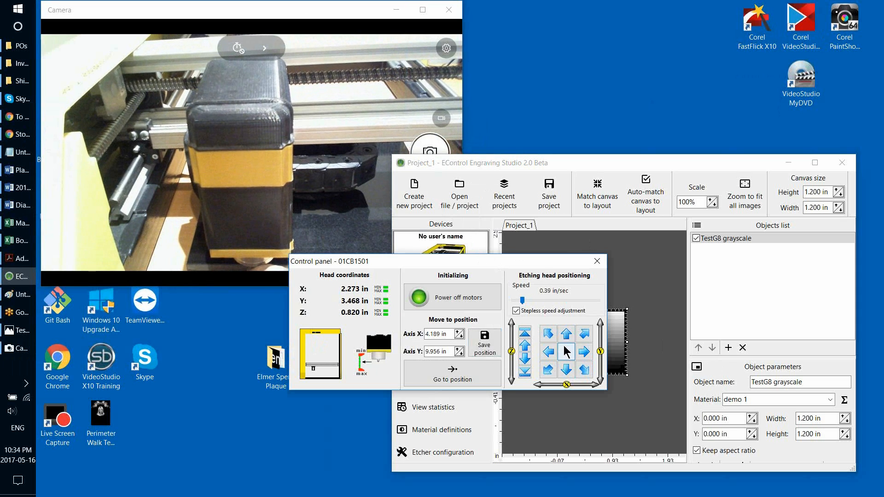
pyautogui.click(598, 260)
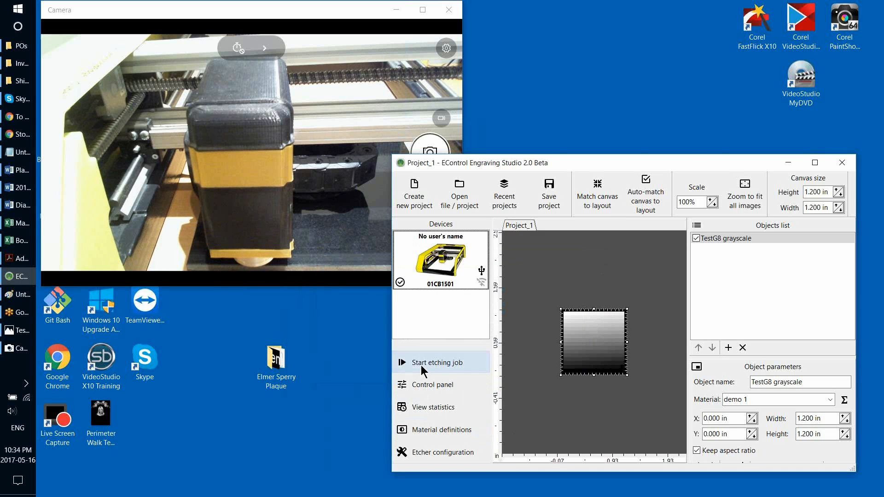
# Step: Start an etching job for the resized grayscale test and run it immediately from the lower-left run position
pyautogui.click(421, 364)
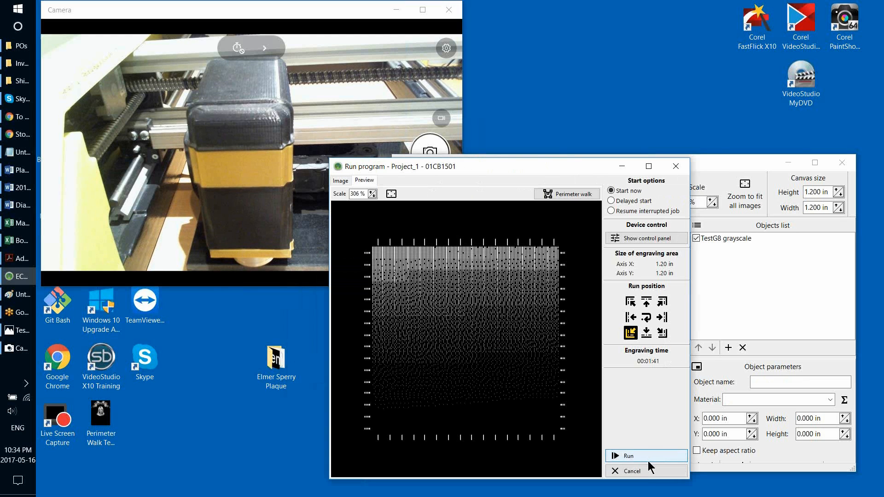
pyautogui.click(645, 455)
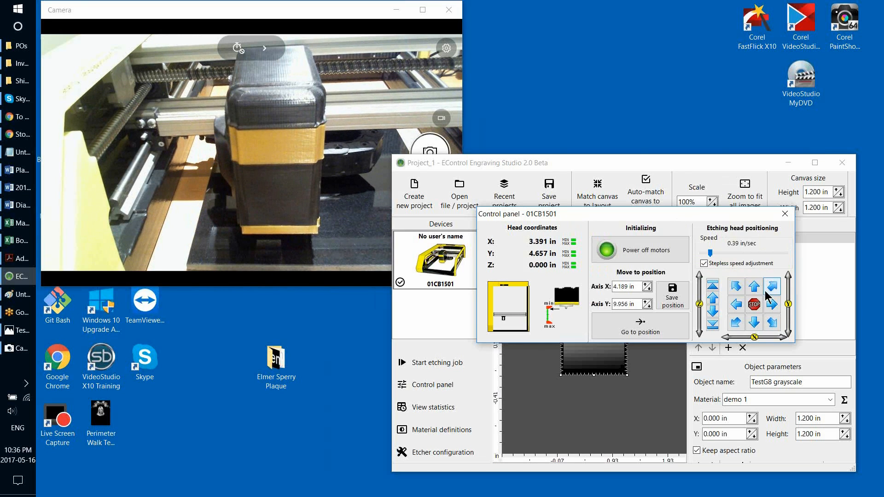
# Step: Move the etching head back along the Y axis to about 9.28 in, away from the etched area
pyautogui.click(754, 292)
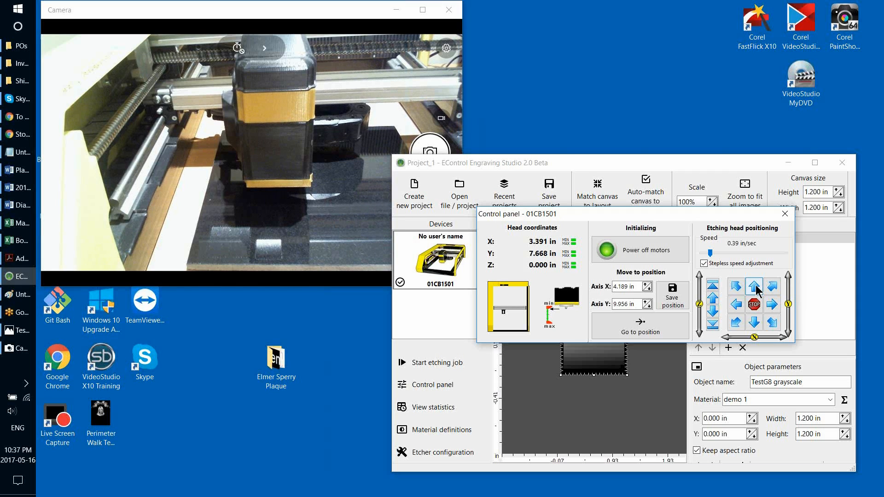
pyautogui.click(755, 287)
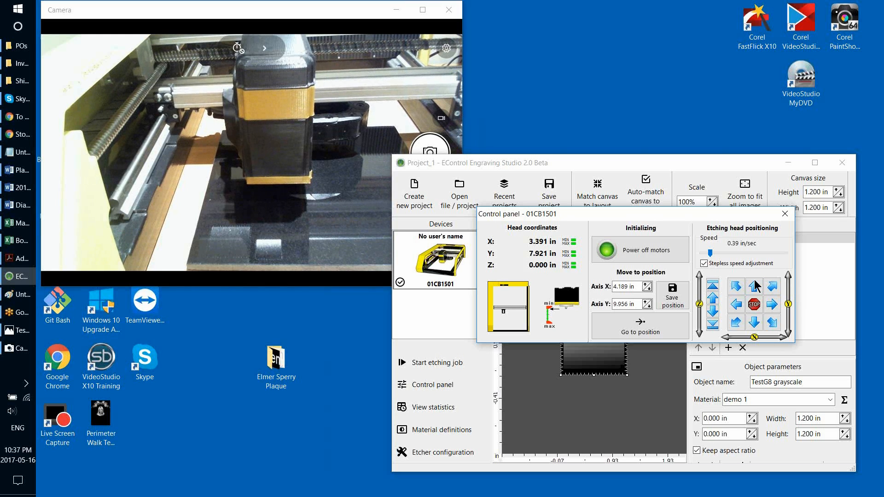
pyautogui.click(755, 286)
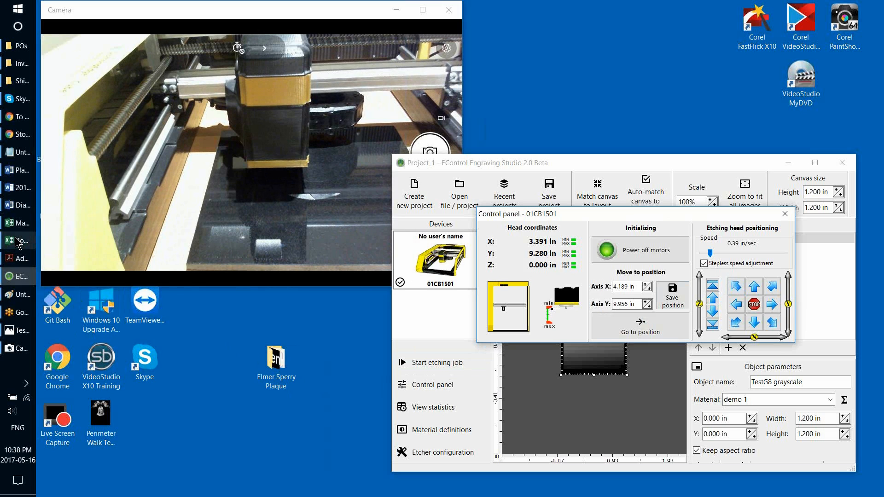
# Step: Switch to the Excel workbook, set the step count in cell B2 to 1, and select the gray value calculated in C3
pyautogui.moveTo(18, 242)
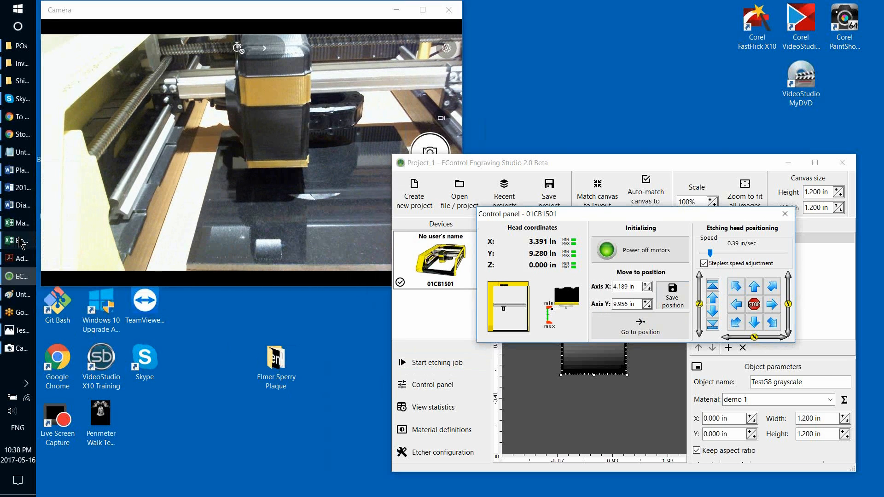
pyautogui.click(21, 243)
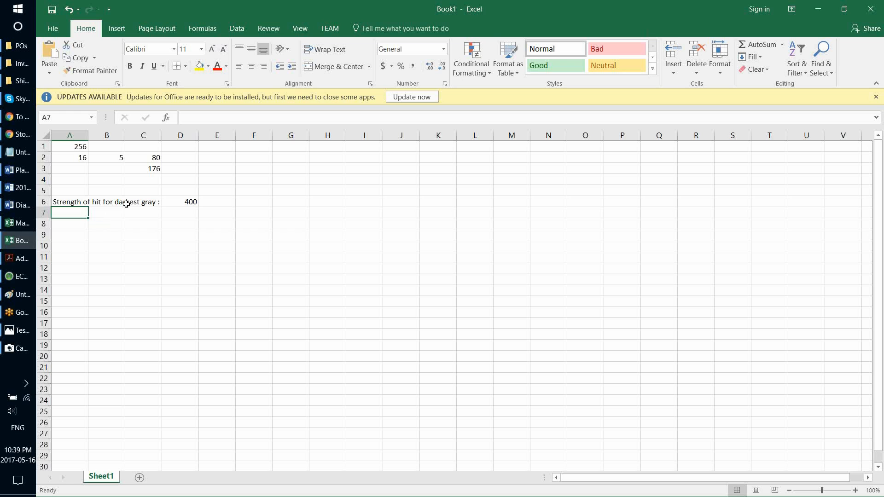
pyautogui.click(115, 158)
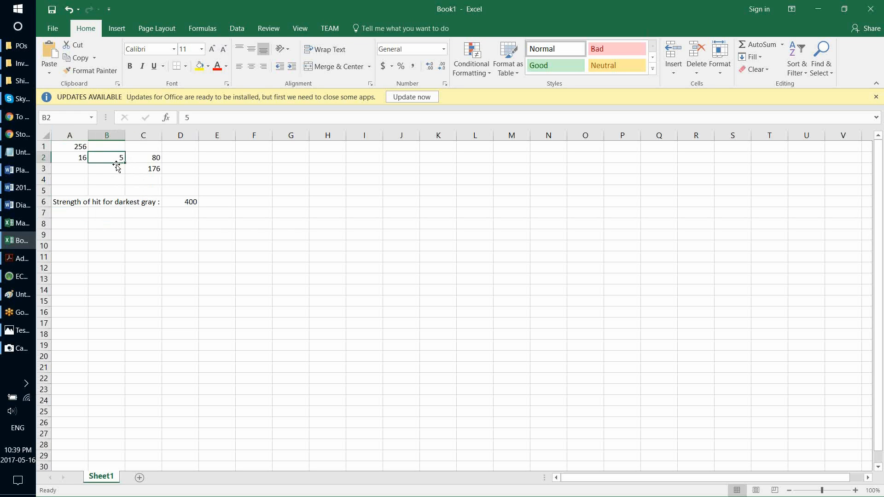
pyautogui.write('1')
pyautogui.press('Return')
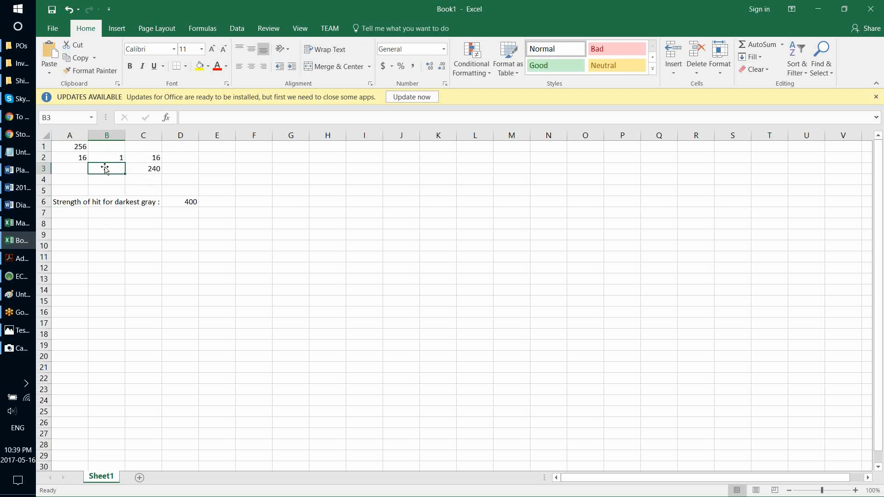
pyautogui.click(155, 170)
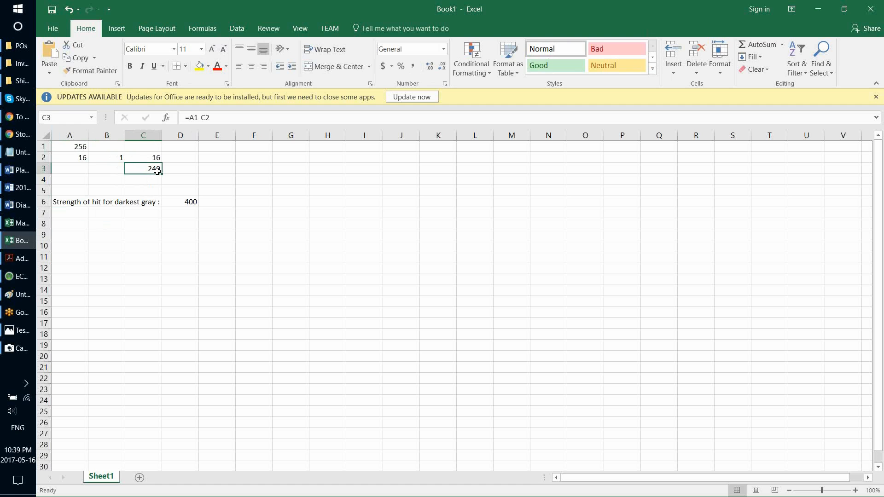
# Step: Switch to EControl Engraving Studio, close the control panel, open the material definitions, and move the demo 1 chart's color marker to about 240
pyautogui.click(16, 277)
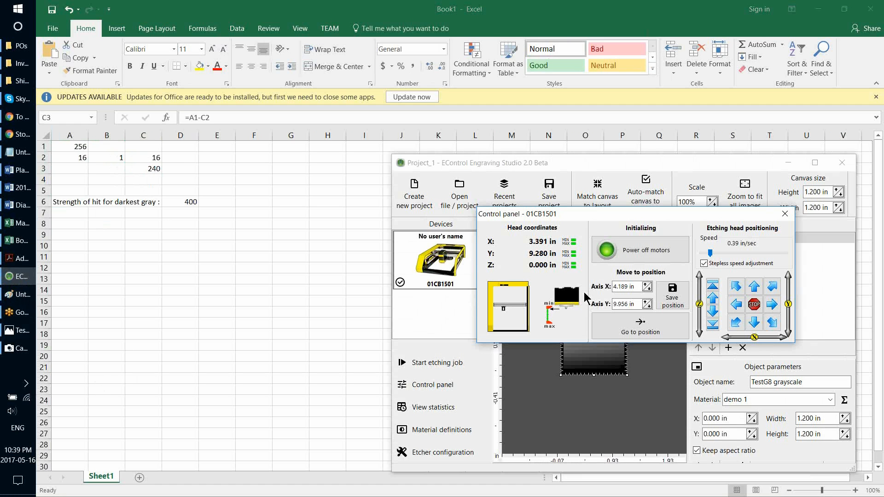
pyautogui.click(785, 214)
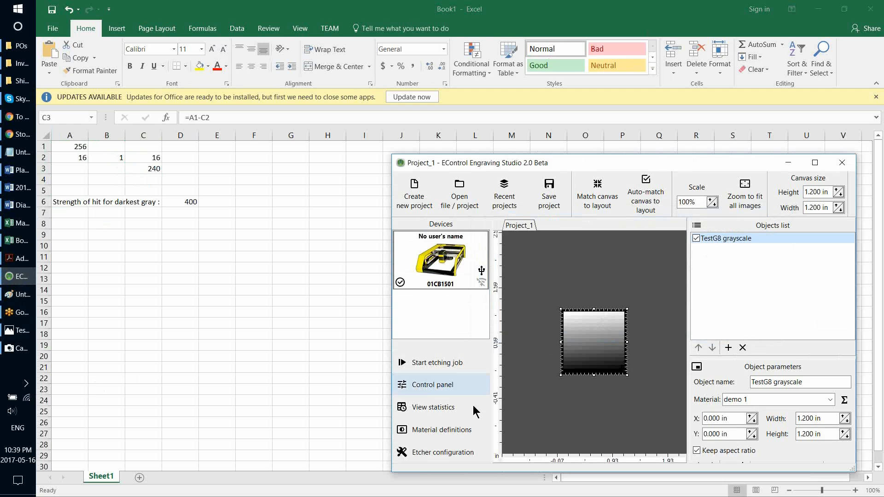
pyautogui.click(444, 429)
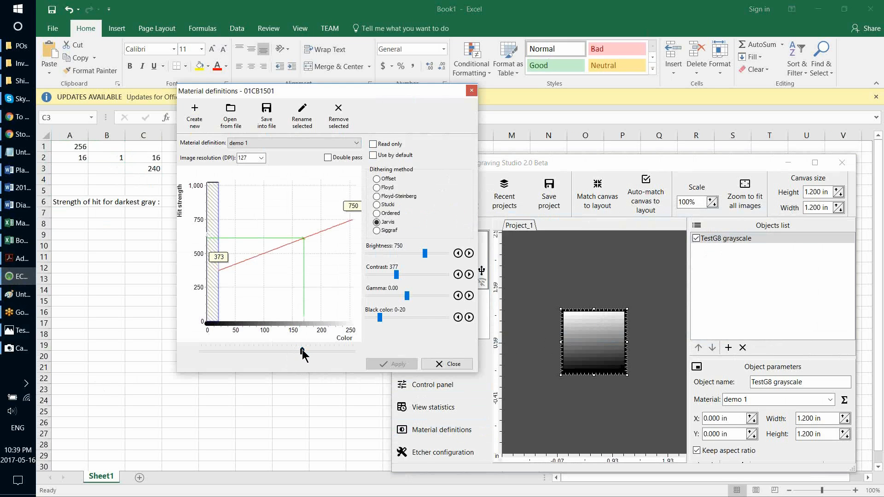
pyautogui.moveTo(302, 349); pyautogui.dragTo(349, 349)
pyautogui.moveTo(280, 88)
pyautogui.mouseDown()
pyautogui.moveTo(368, 93)
pyautogui.moveTo(283, 87)
pyautogui.mouseUp()
pyautogui.moveTo(352, 352); pyautogui.dragTo(347, 357)
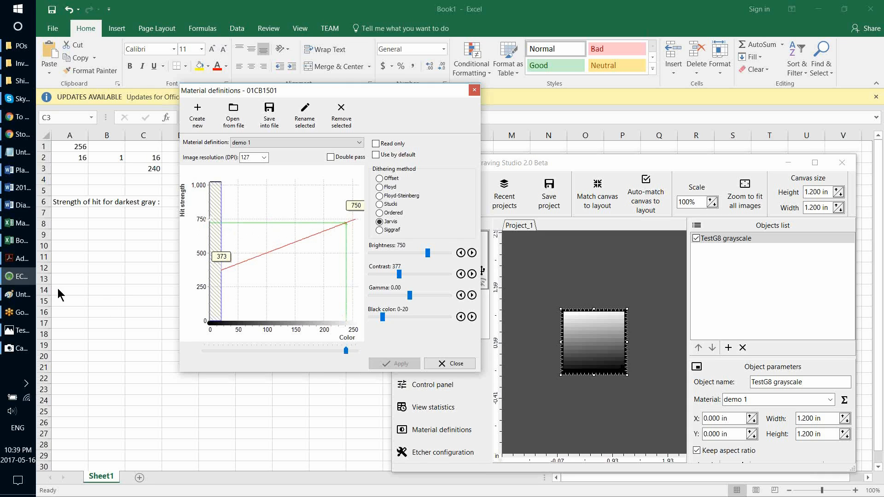
# Step: Switch back to Excel and fill cell A7 with the label "Strength of hit for darkest gray :"
pyautogui.hotkey('alt', 'Tab')
pyautogui.click(71, 213)
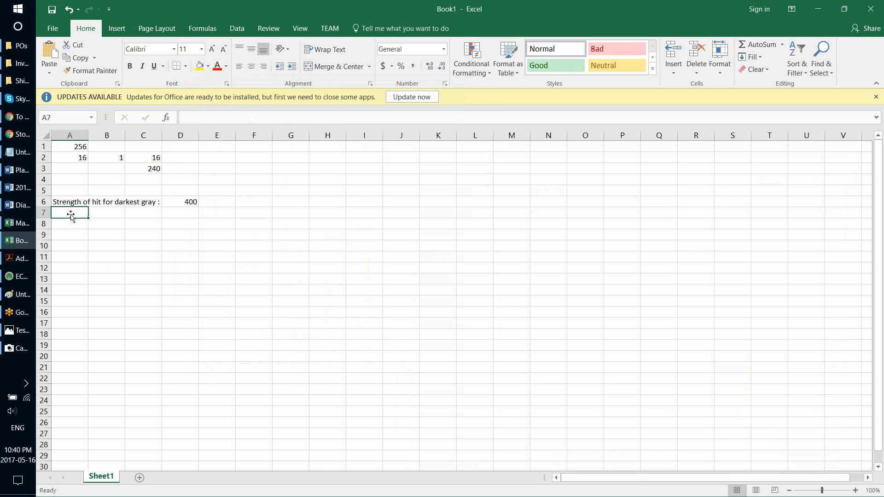
pyautogui.write('S')
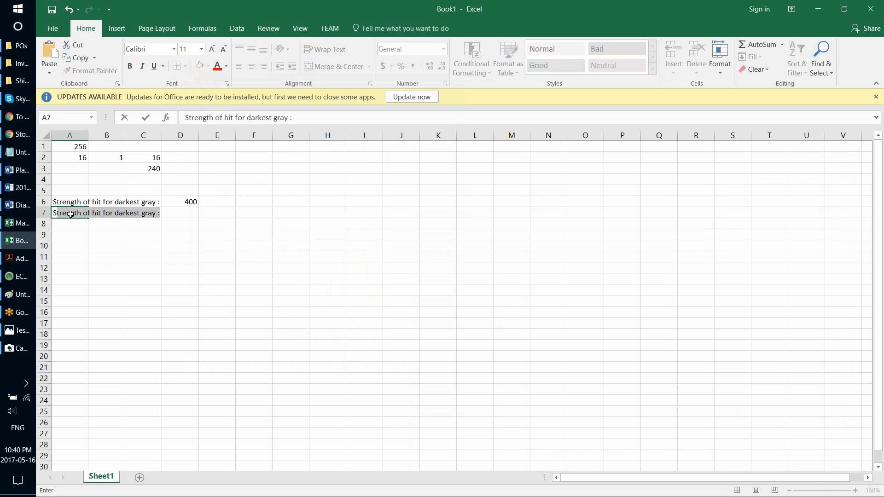
pyautogui.write('tren')
pyautogui.press('Right')
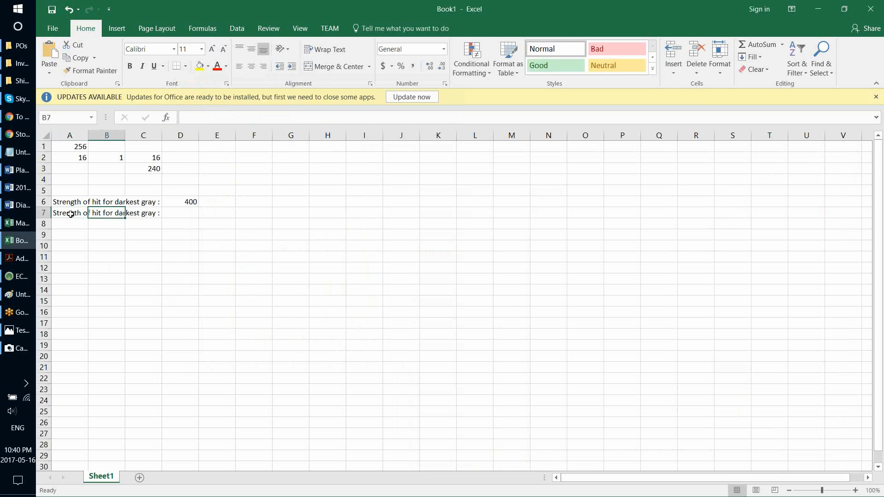
pyautogui.press('Right')
pyautogui.press('Right')
pyautogui.press('Left')
pyautogui.press('Left')
pyautogui.press('Left')
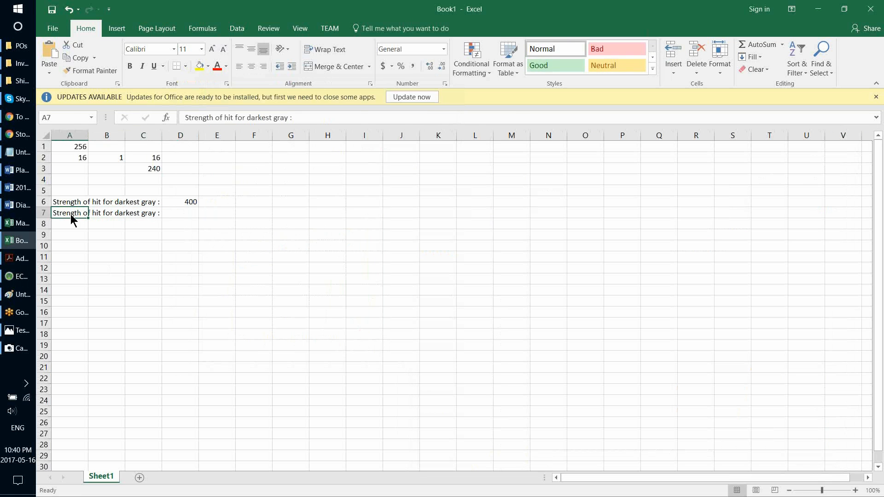
pyautogui.press('super+Tab')
pyautogui.press('Escape')
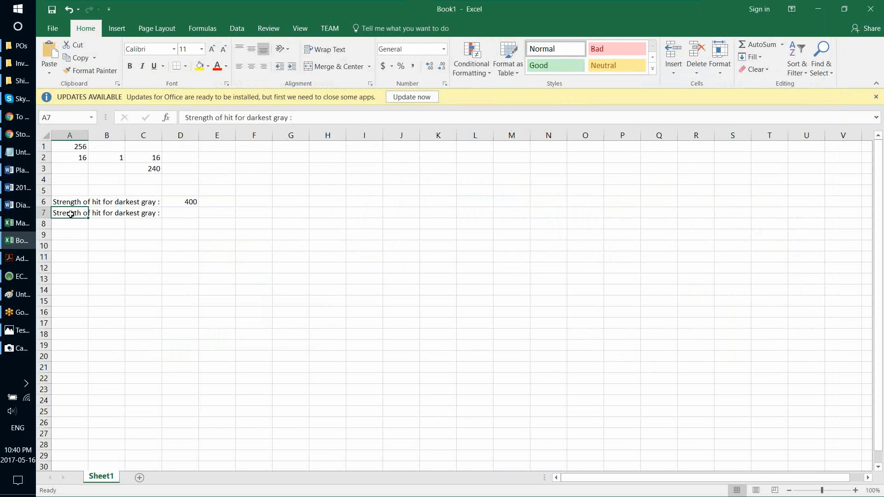
# Step: Reword the label in A7 to "Strength of hit for white color :"
pyautogui.doubleClick(261, 117)
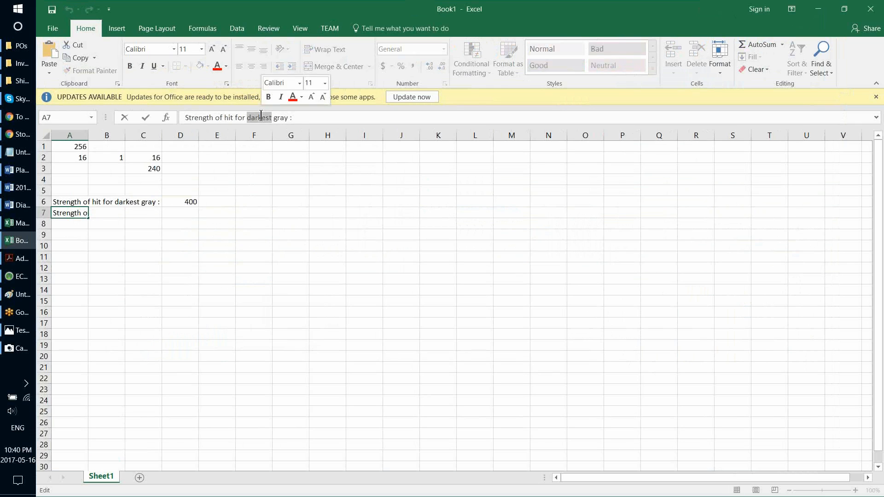
pyautogui.write('white co')
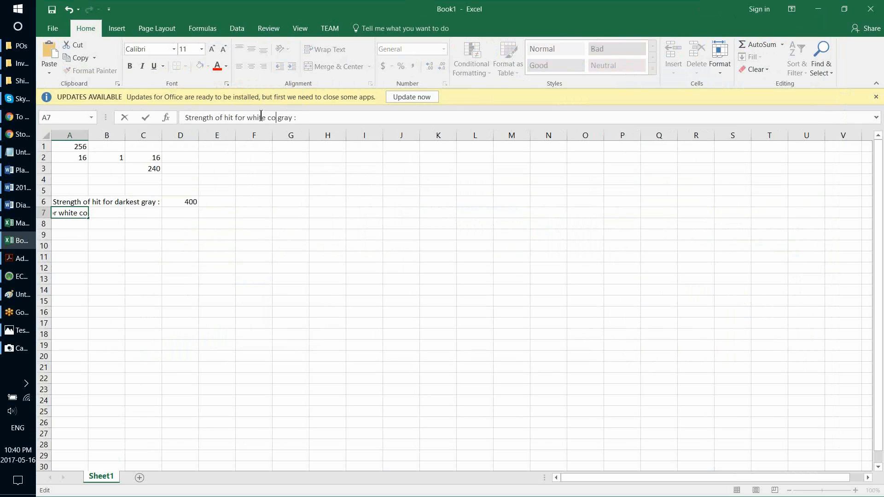
pyautogui.write('u')
pyautogui.press('BackSpace')
pyautogui.write('lor')
pyautogui.hotkey('ctrl', 'shift', 'Right')
pyautogui.hotkey('ctrl', 'shift', 'Right')
pyautogui.press('Tab')
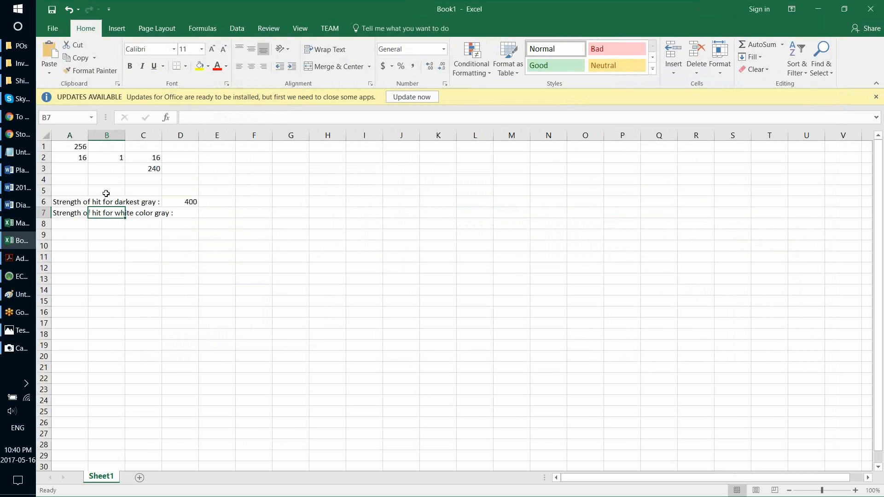
pyautogui.click(68, 213)
pyautogui.click(291, 117)
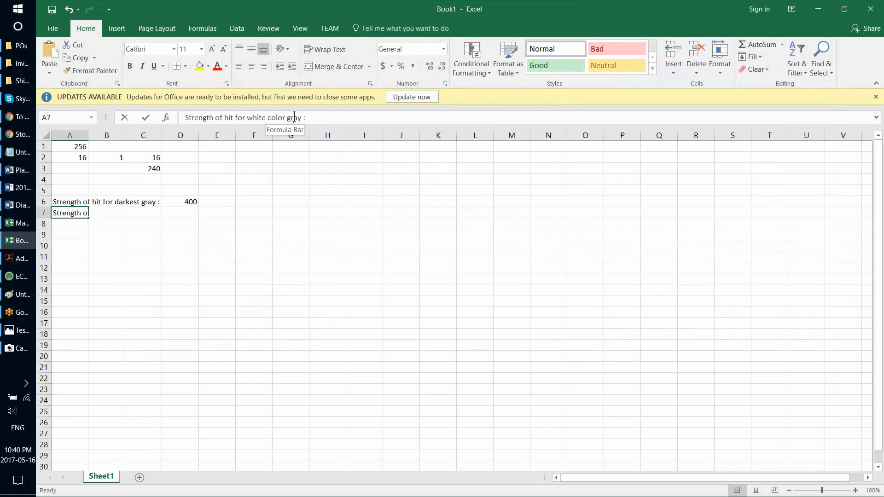
pyautogui.doubleClick(295, 117)
pyautogui.press('BackSpace')
pyautogui.press('Return')
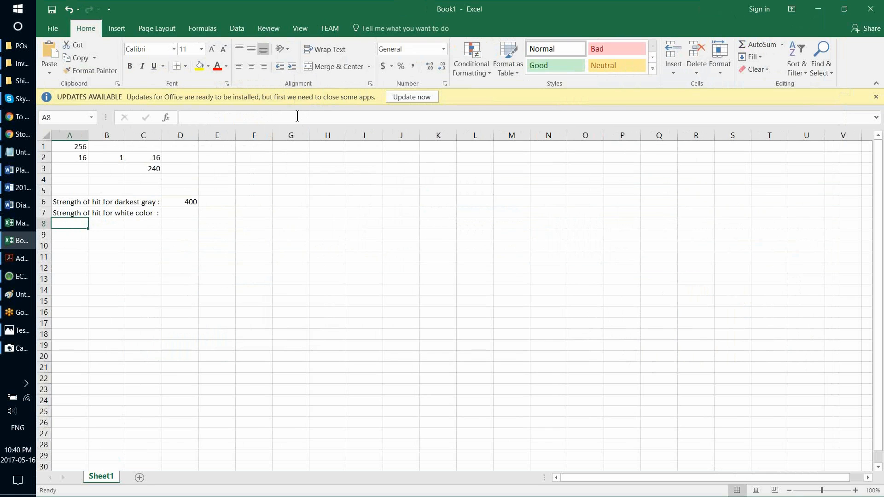
# Step: Read the marker's hit strength on the demo 1 chart in EControl Engraving Studio and enter 723 in Excel cell D7
pyautogui.press('super+Tab')
pyautogui.click(297, 116)
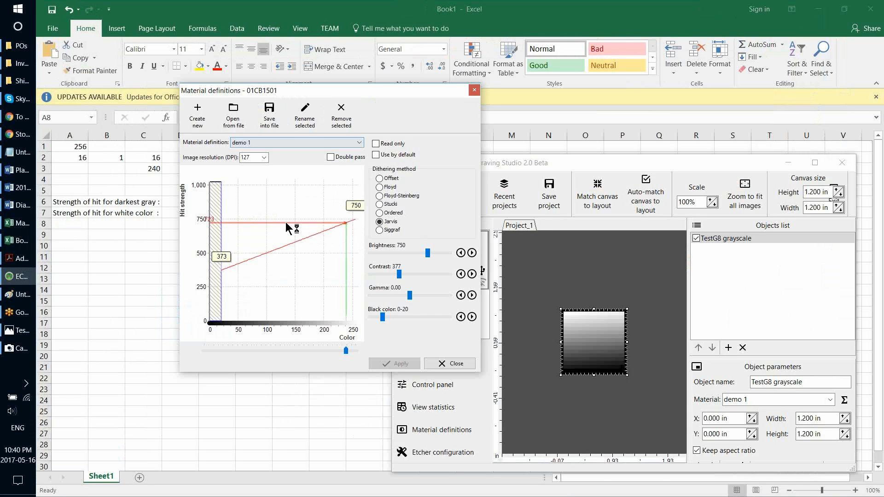
pyautogui.hotkey('alt', 'Tab')
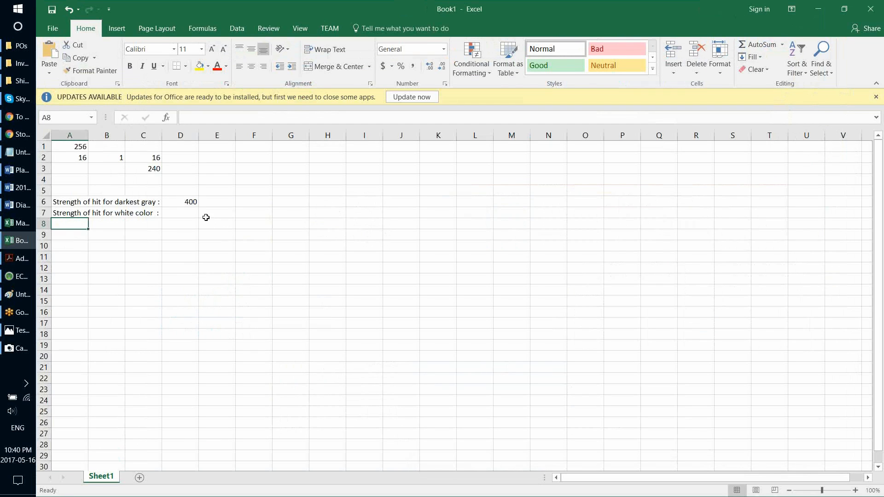
pyautogui.click(181, 213)
pyautogui.write('723')
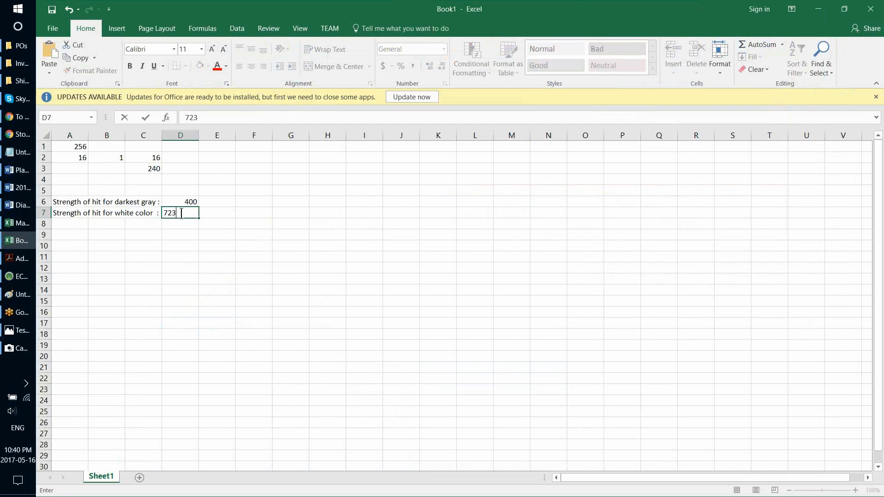
pyautogui.press('Return')
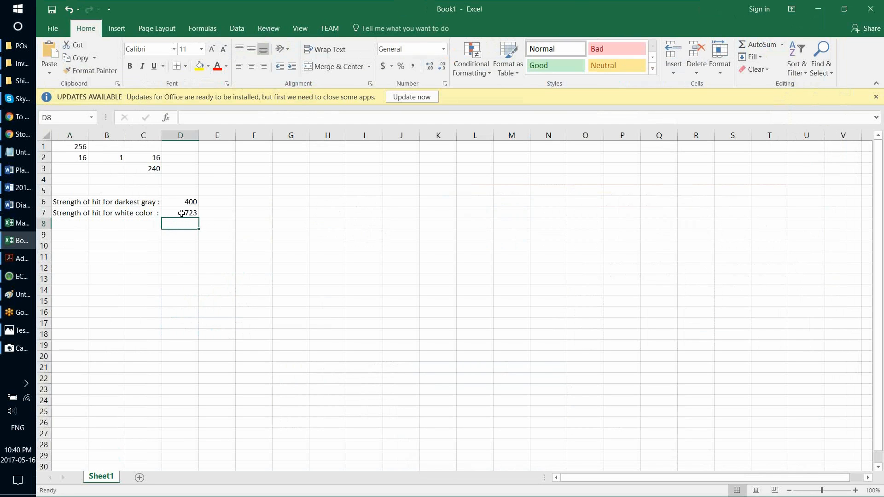
pyautogui.click(220, 214)
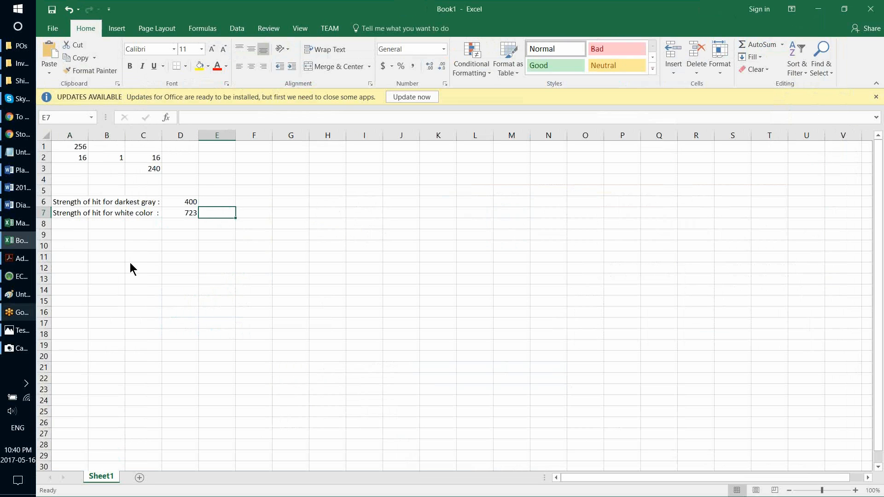
# Step: Move the Material definitions window clear of the spreadsheet values, then set Excel cell B2 to 3 and check C3 and D7
pyautogui.click(19, 277)
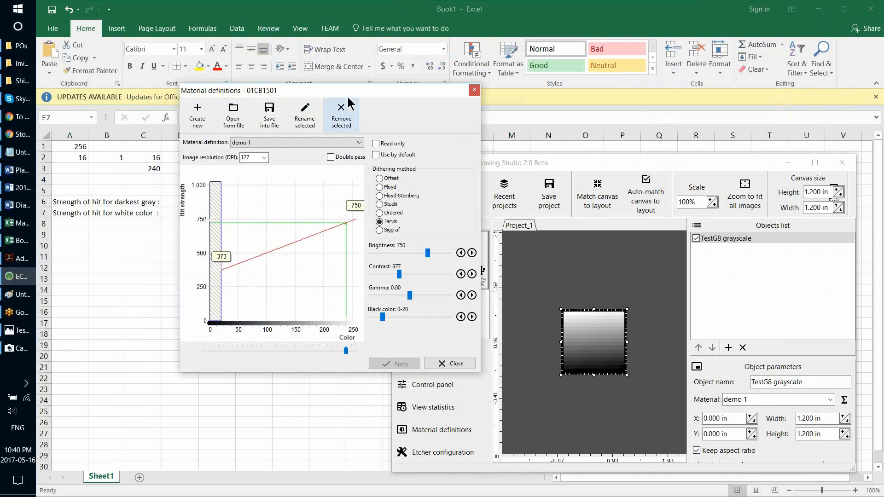
pyautogui.moveTo(348, 96); pyautogui.dragTo(410, 84)
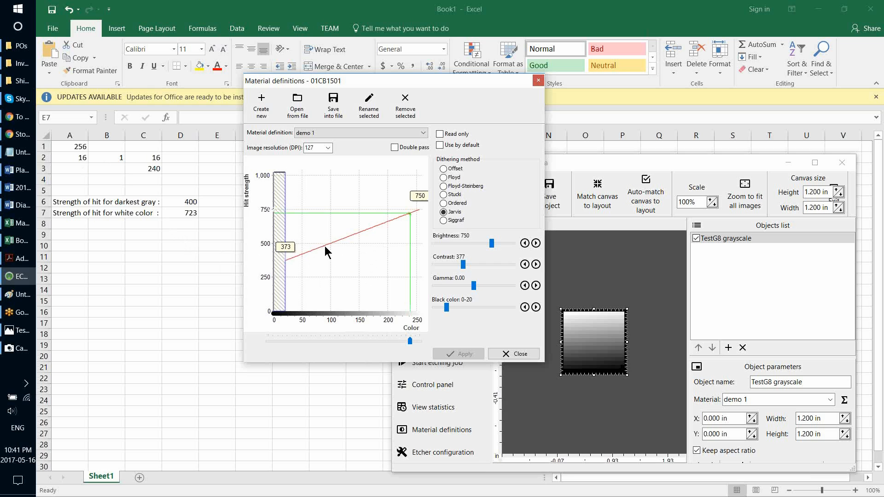
pyautogui.click(111, 157)
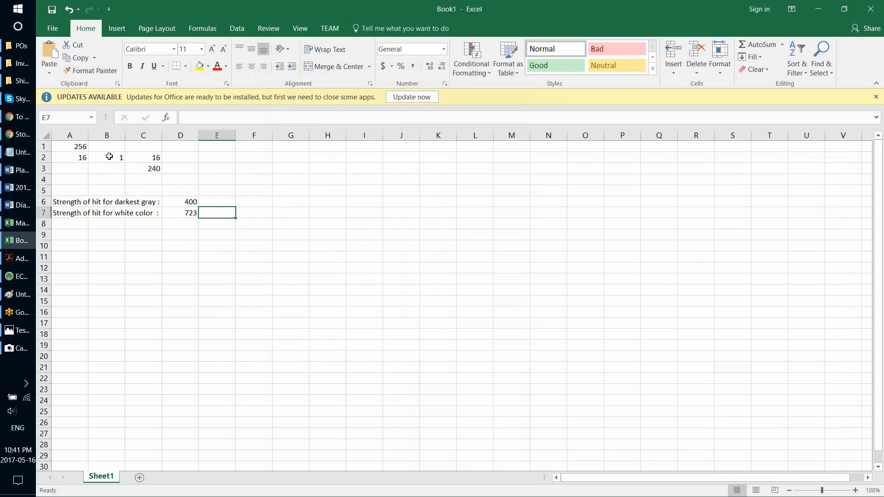
pyautogui.click(112, 159)
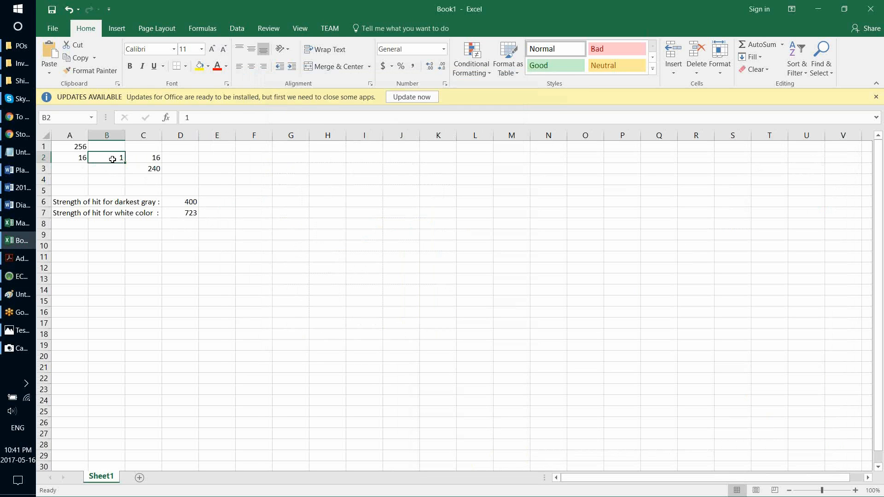
pyautogui.write('3')
pyautogui.press('Return')
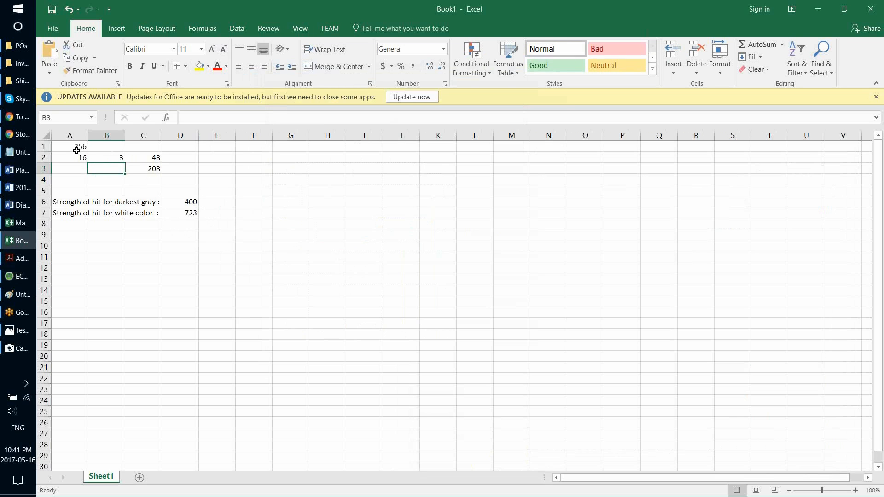
pyautogui.click(154, 169)
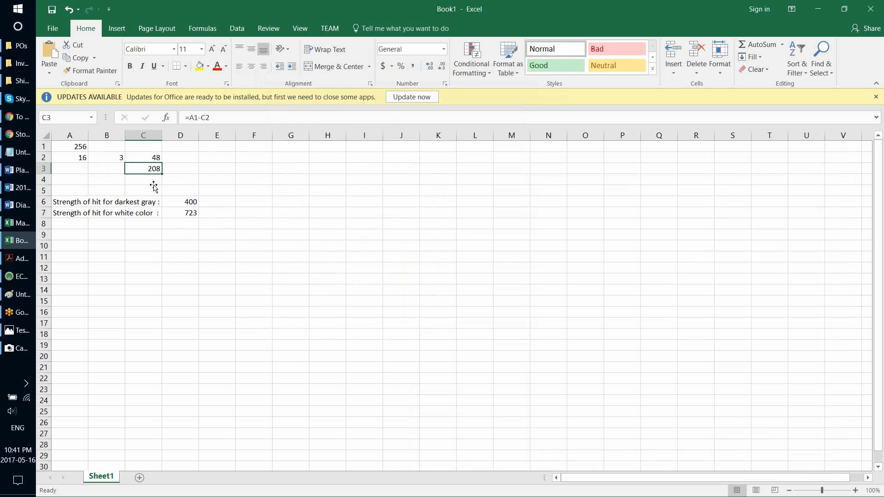
pyautogui.click(188, 215)
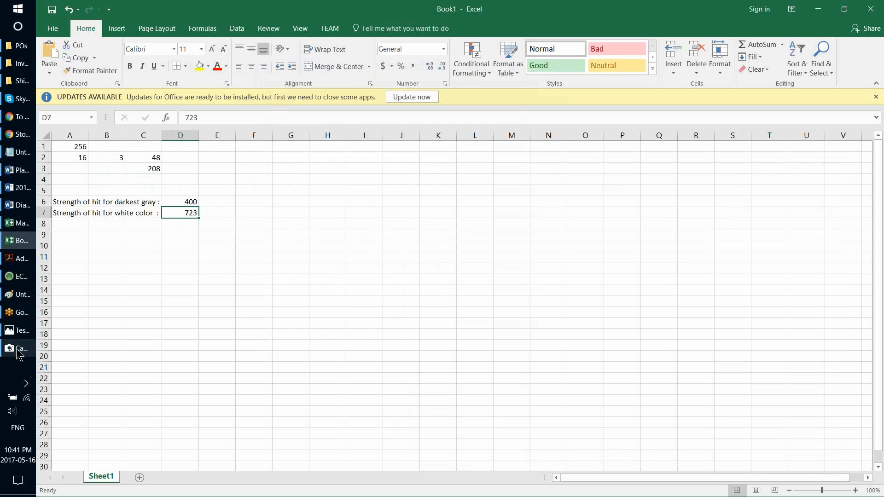
# Step: Switch to EControl Engraving Studio and move the demo 1 chart's color marker to about 208 to read its hit strength
pyautogui.click(18, 277)
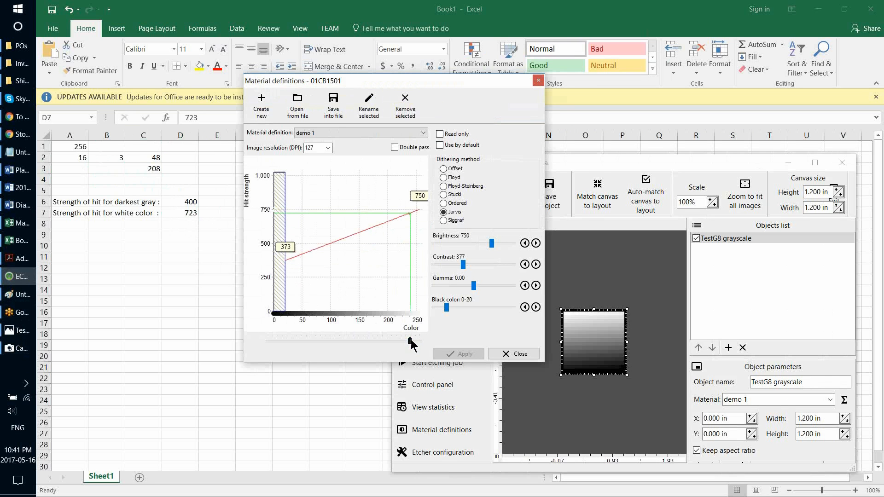
pyautogui.moveTo(410, 343); pyautogui.dragTo(394, 345)
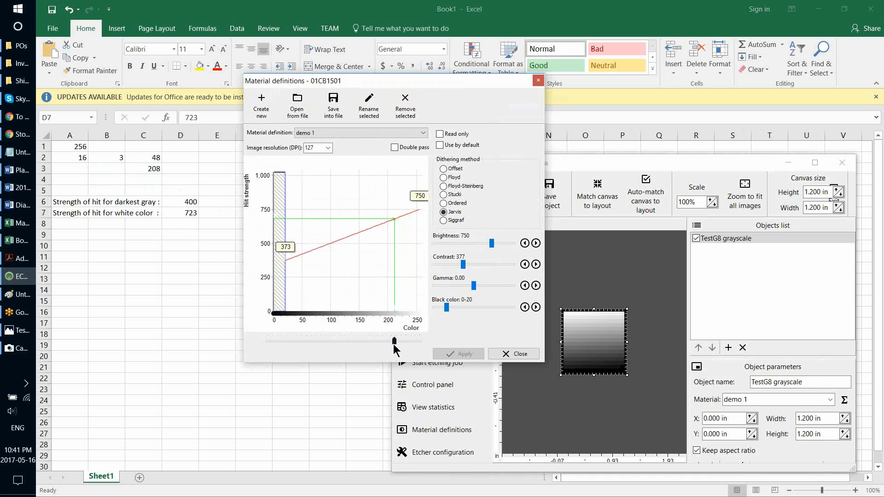
pyautogui.moveTo(395, 346); pyautogui.dragTo(392, 344)
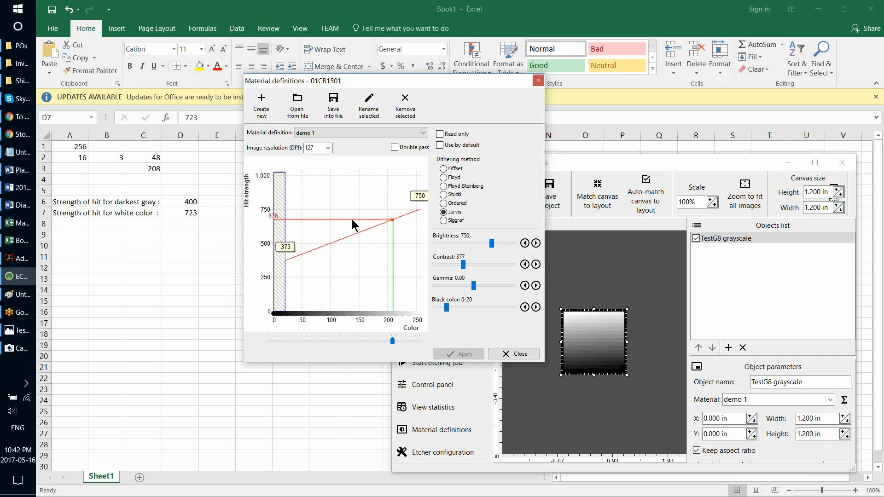
# Step: Set the demo 1 brightness to 797 so the hit strength at color 208 approximates the calculated 723
pyautogui.click(536, 243)
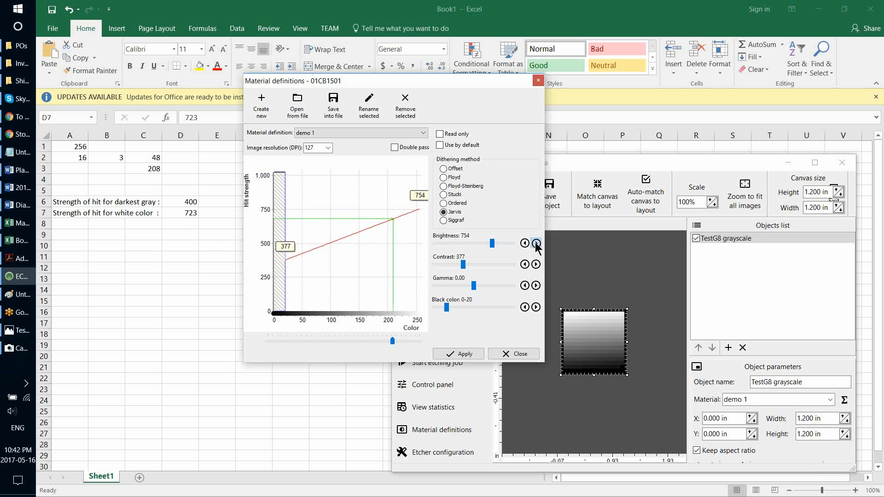
pyautogui.click(537, 243)
pyautogui.click(536, 243)
pyautogui.click(537, 243)
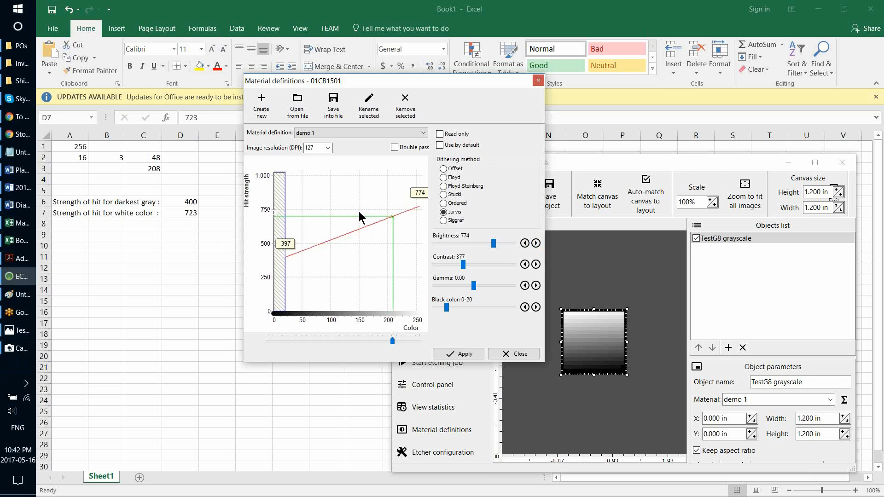
pyautogui.click(536, 243)
pyautogui.click(537, 244)
pyautogui.click(536, 243)
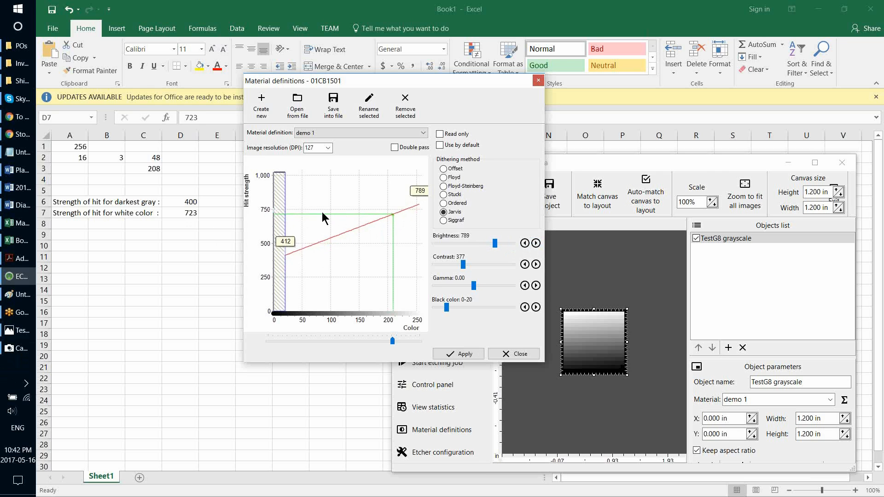
pyautogui.click(536, 243)
pyautogui.click(537, 243)
pyautogui.click(536, 243)
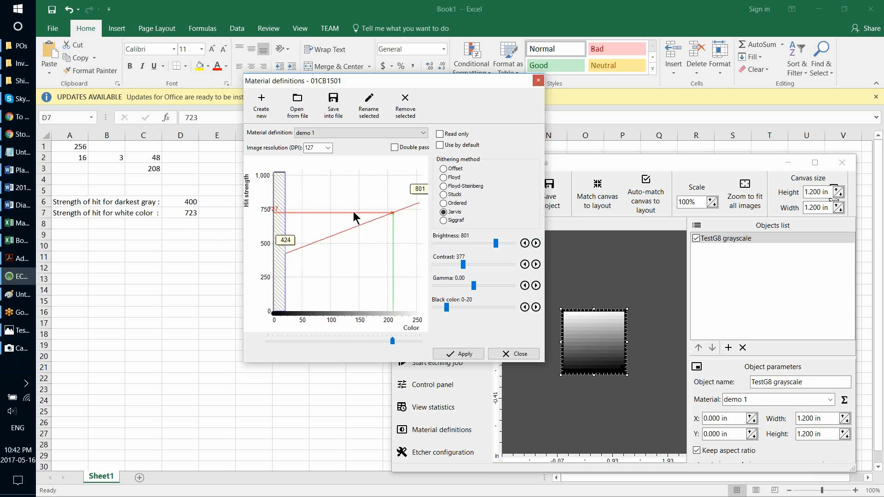
pyautogui.click(525, 243)
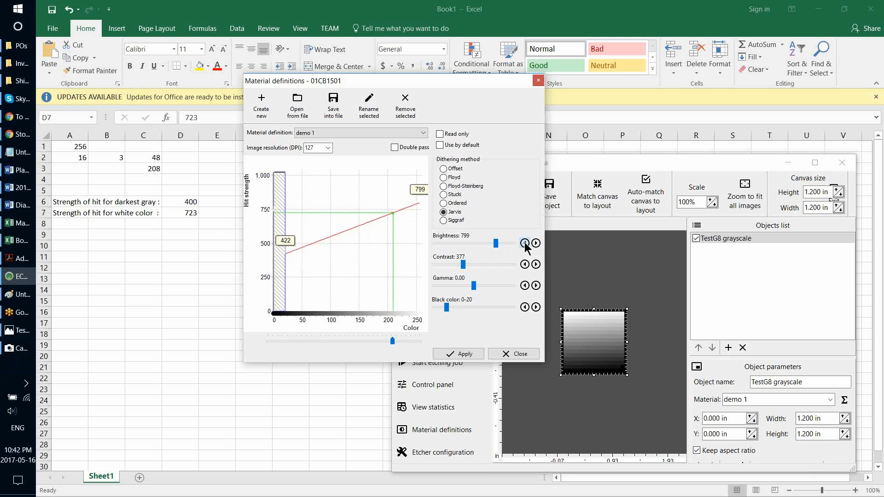
pyautogui.click(524, 243)
pyautogui.click(525, 243)
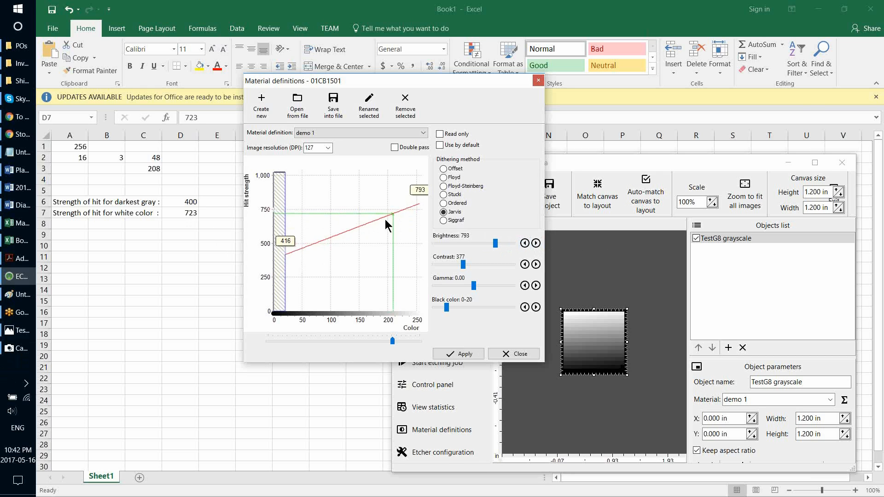
pyautogui.click(536, 243)
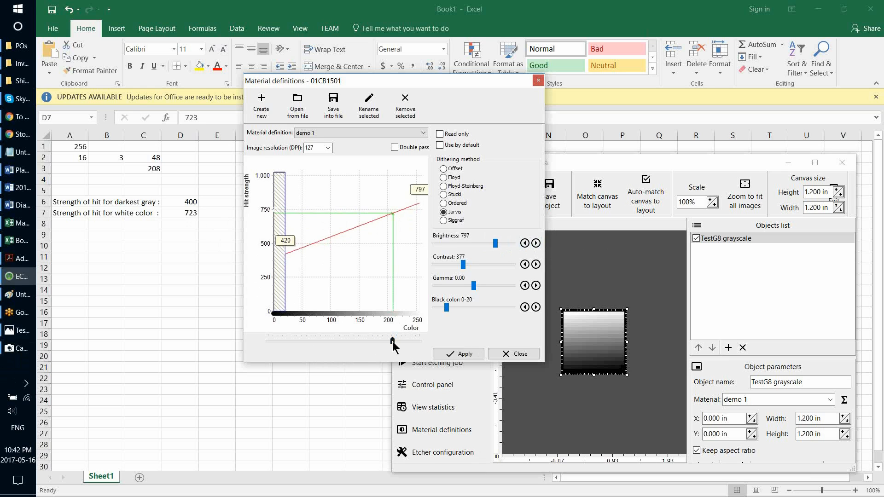
# Step: Move the demo 1 chart's color marker to about 48, the complement of 208 in the spreadsheet
pyautogui.moveTo(392, 340); pyautogui.dragTo(290, 341)
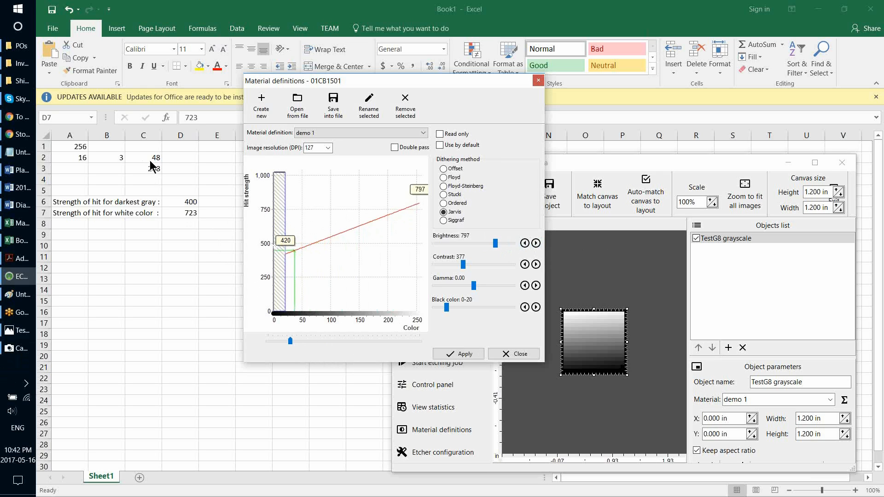
pyautogui.moveTo(290, 341); pyautogui.dragTo(287, 339)
pyautogui.moveTo(288, 345); pyautogui.dragTo(296, 341)
# Step: Set the demo 1 contrast to 447 so the hit strength at color 48 approximates the calculated 400
pyautogui.click(536, 264)
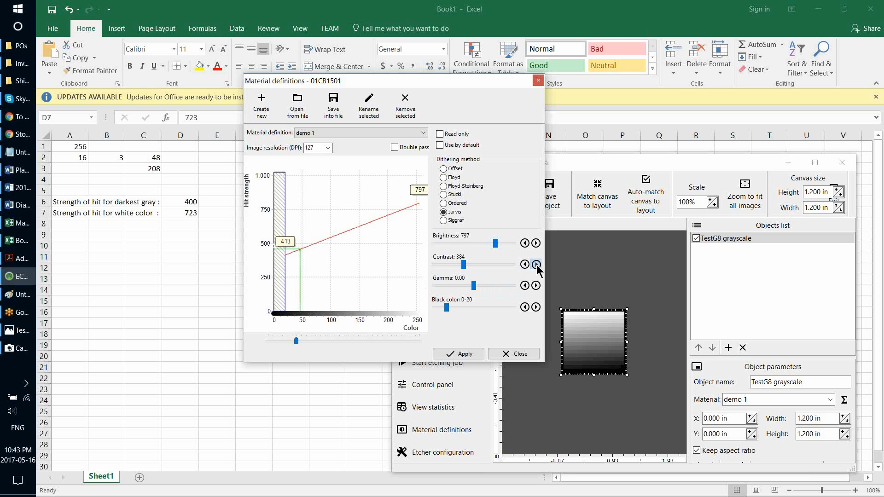
pyautogui.click(535, 265)
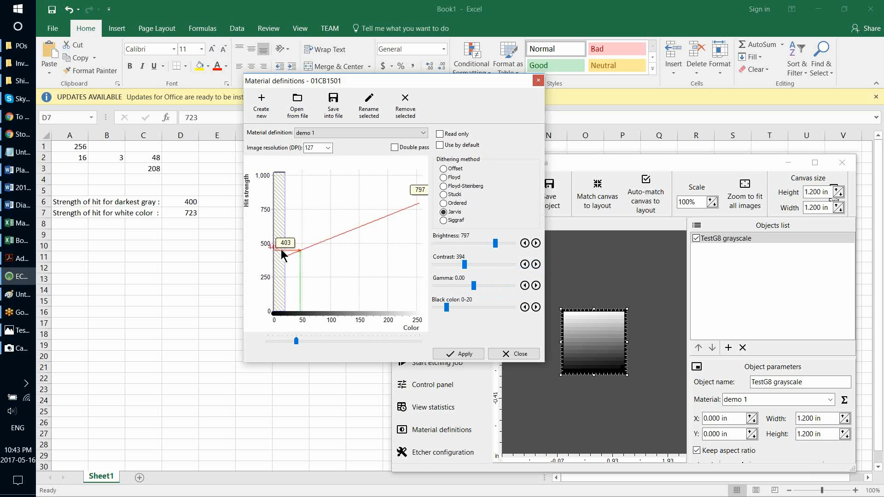
pyautogui.click(538, 265)
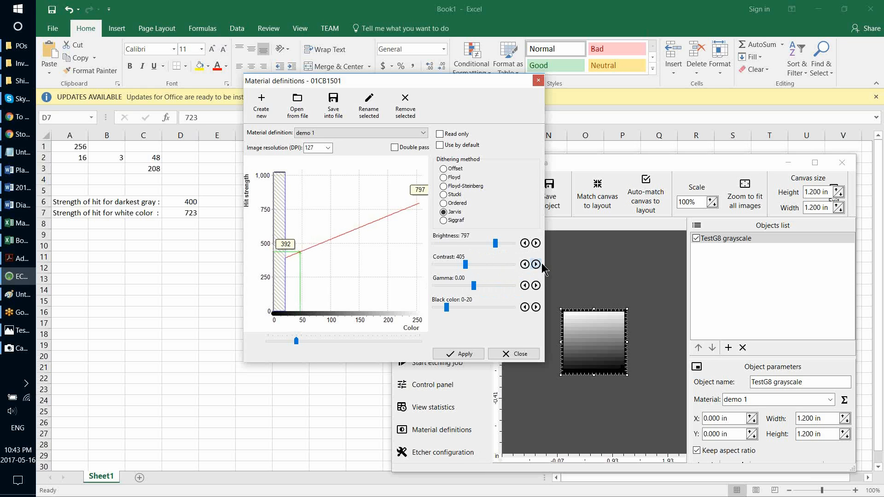
pyautogui.click(535, 264)
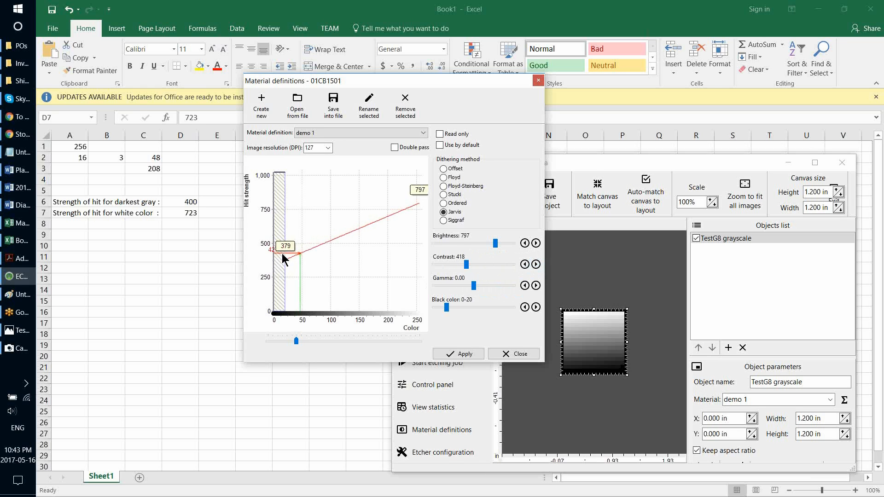
pyautogui.click(537, 265)
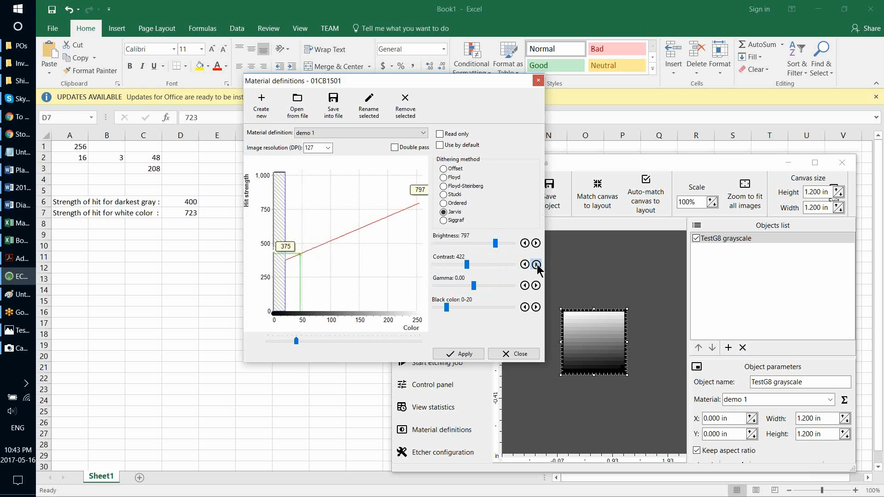
pyautogui.click(536, 265)
pyautogui.click(536, 265)
pyautogui.click(536, 265)
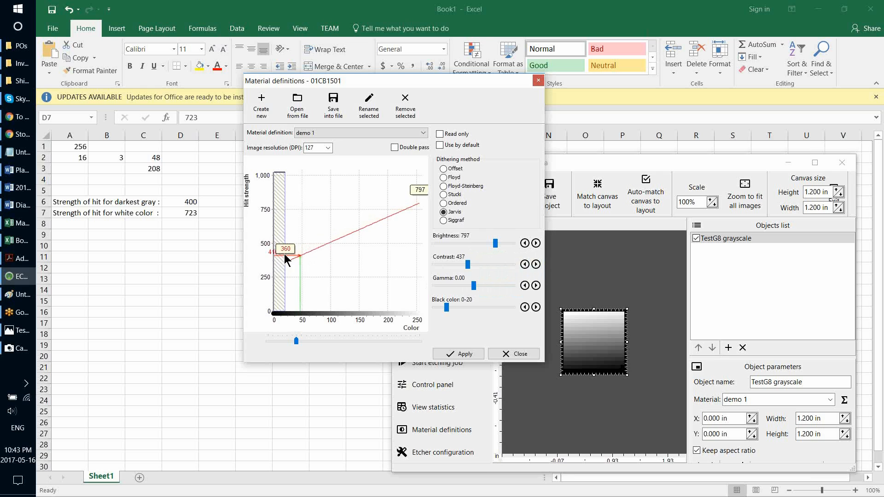
pyautogui.click(536, 265)
pyautogui.click(536, 264)
pyautogui.click(535, 265)
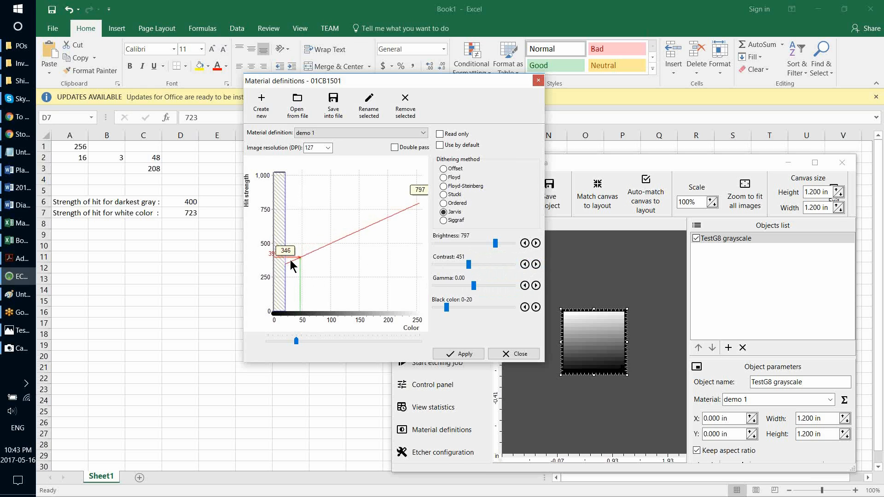
pyautogui.click(525, 264)
pyautogui.click(525, 265)
# Step: Set the demo 1 black color range to 0-32, apply the material changes and close the material definitions
pyautogui.click(536, 308)
pyautogui.click(536, 308)
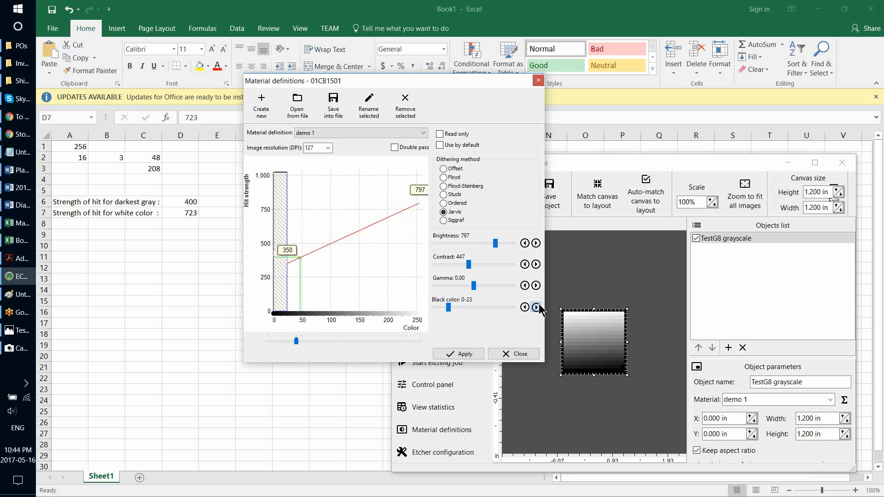
pyautogui.click(535, 307)
pyautogui.click(535, 307)
pyautogui.click(536, 307)
pyautogui.click(536, 307)
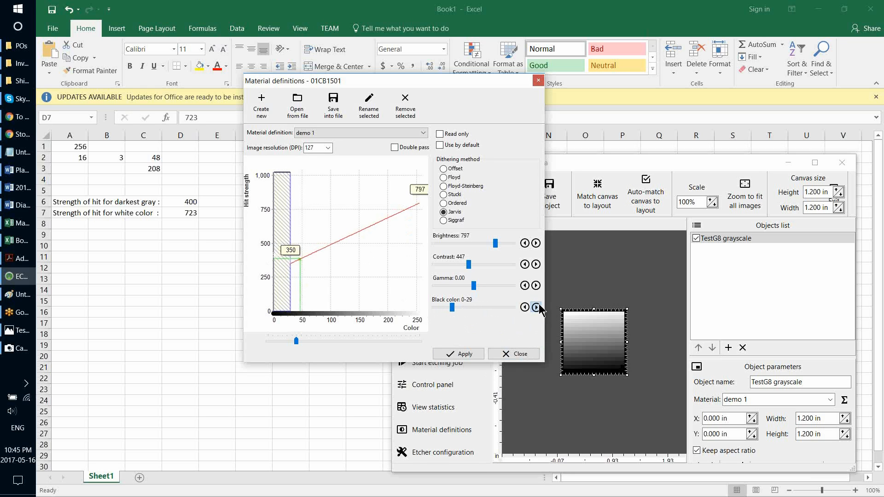
pyautogui.click(536, 307)
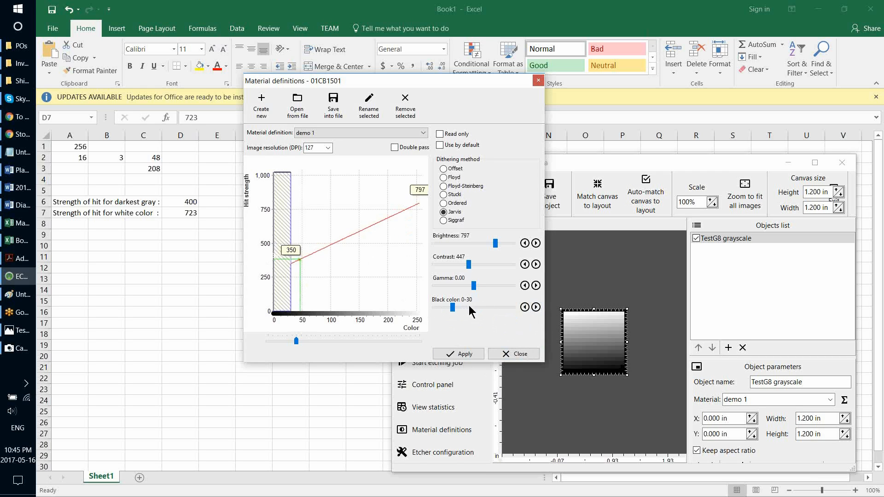
pyautogui.click(536, 307)
pyautogui.click(536, 308)
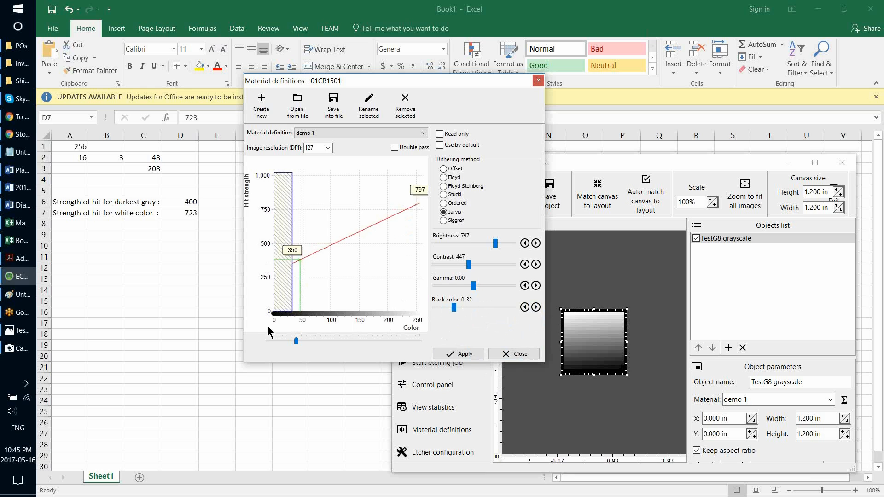
pyautogui.click(454, 356)
pyautogui.click(462, 354)
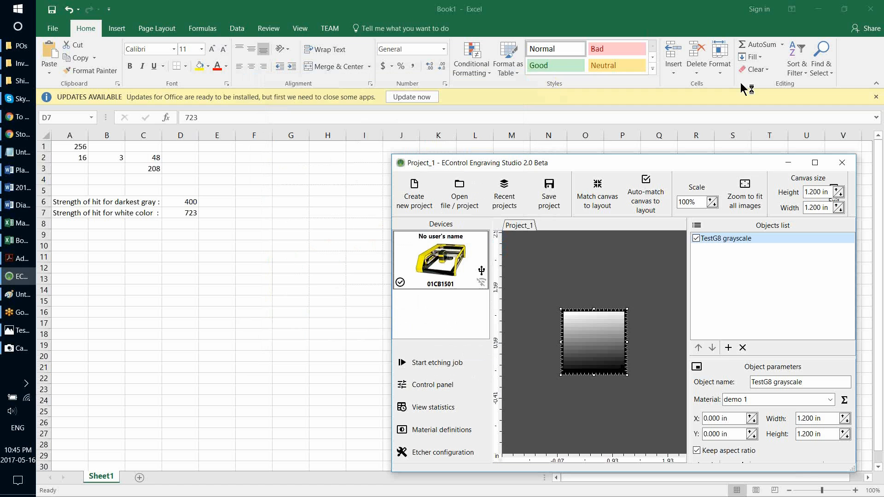
# Step: Minimize the Excel workbook and move the EControl Engraving Studio window clear of the camera view
pyautogui.click(844, 10)
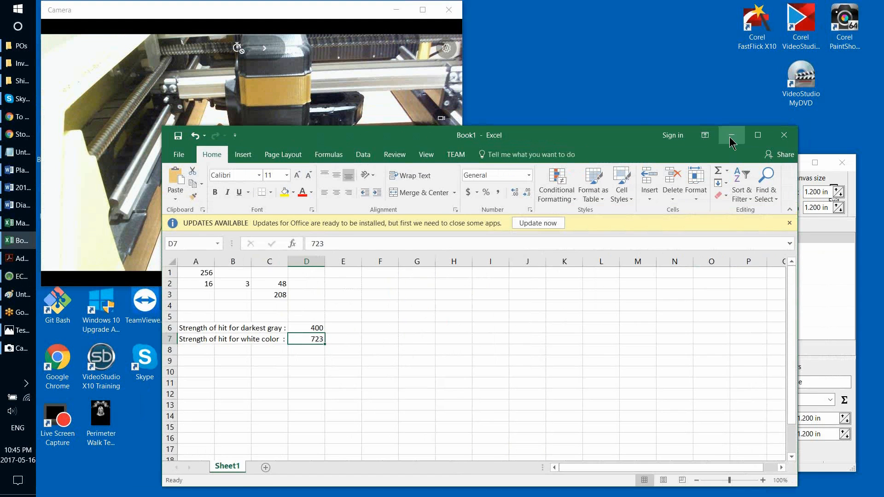
pyautogui.click(736, 138)
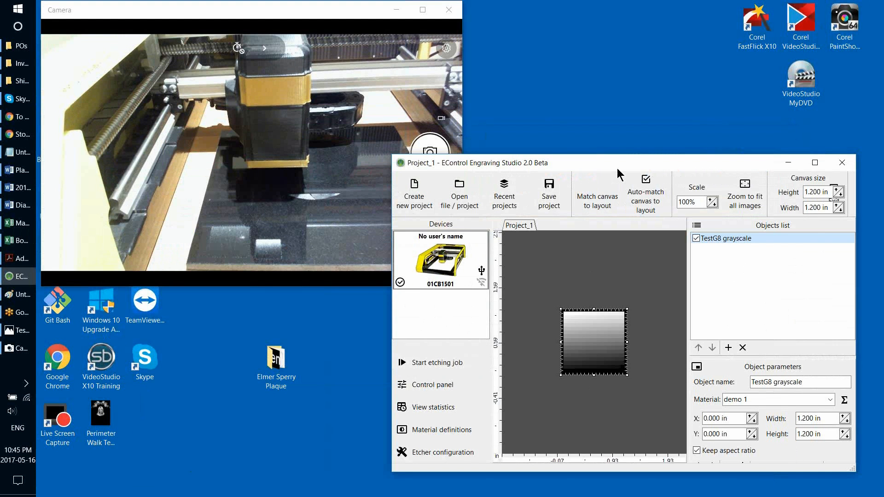
pyautogui.moveTo(619, 163); pyautogui.dragTo(664, 186)
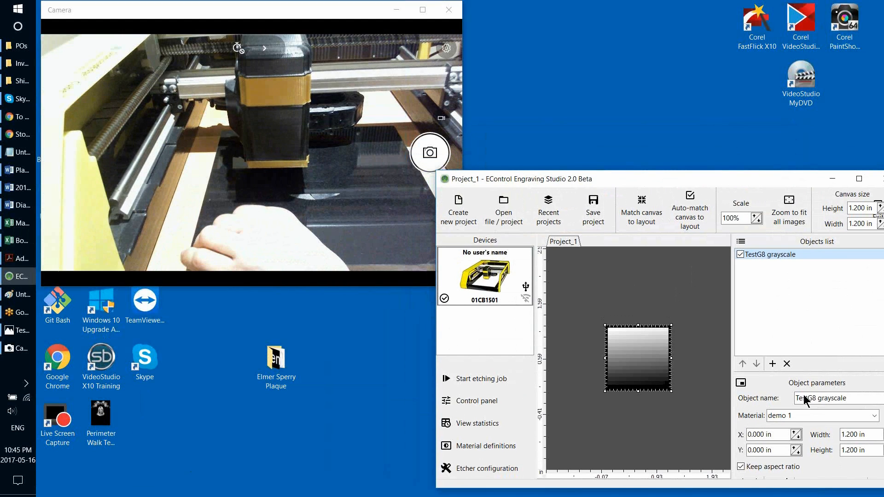
# Step: Raise the etching head's positioning speed to 2.17 in/sec and jog the head along Y to about 6.23 in
pyautogui.click(491, 278)
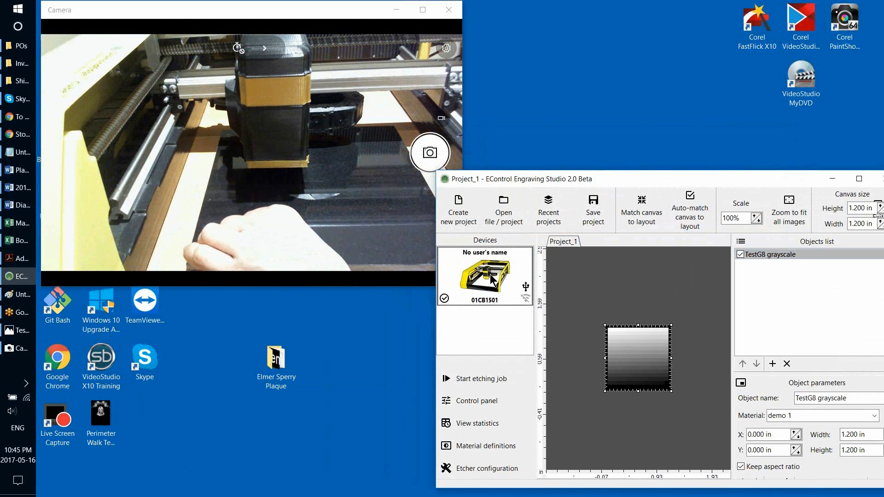
pyautogui.doubleClick(492, 279)
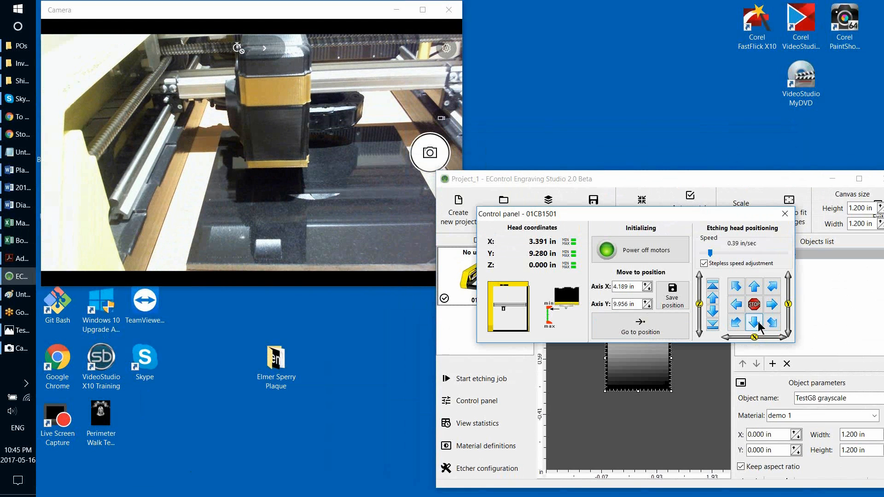
pyautogui.click(755, 323)
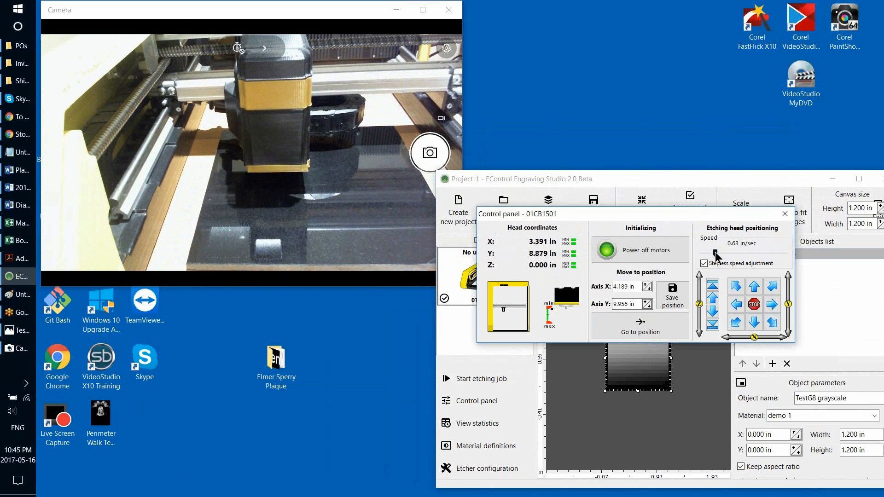
pyautogui.moveTo(746, 254); pyautogui.dragTo(747, 253)
pyautogui.click(754, 323)
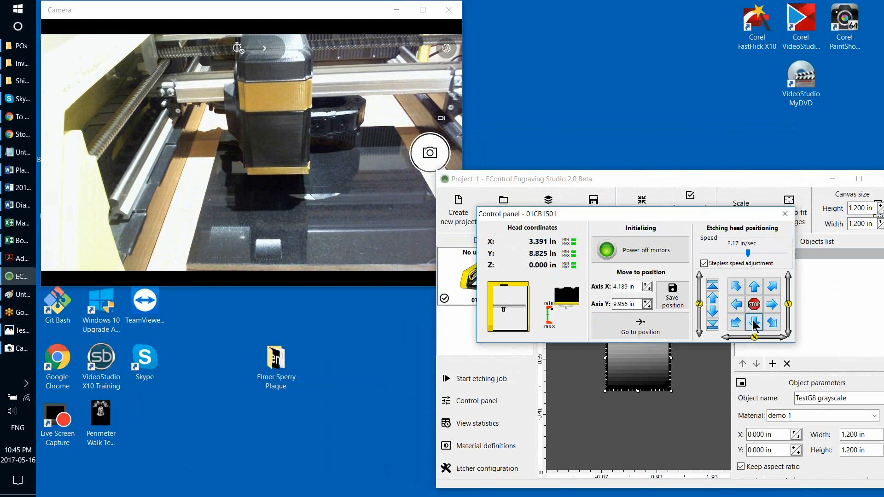
pyautogui.moveTo(760, 326); pyautogui.dragTo(763, 325)
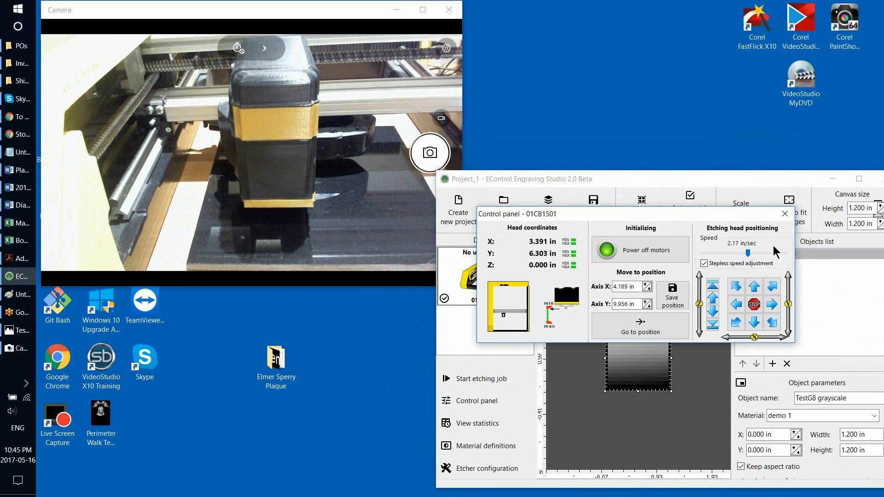
pyautogui.click(785, 214)
# Step: Resize the TestG8 grayscale object to 2 in wide with its aspect ratio kept and preview the etching job without running it
pyautogui.moveTo(696, 178); pyautogui.dragTo(531, 137)
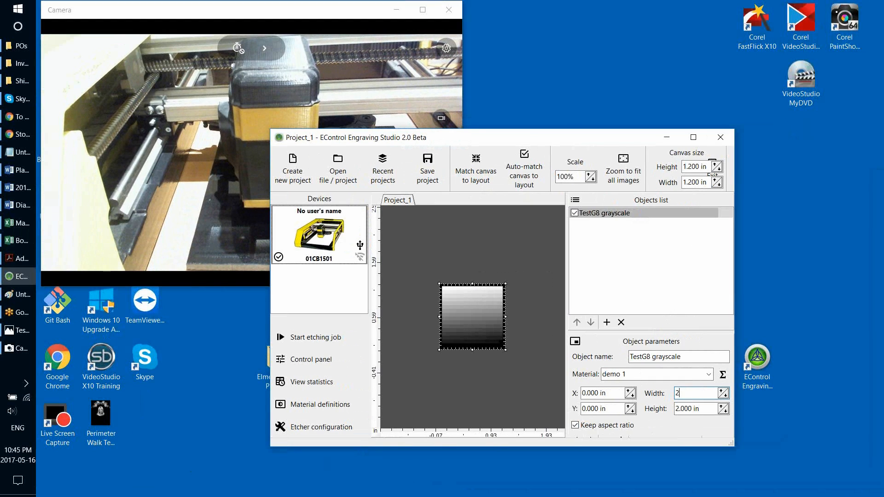
pyautogui.press('Return')
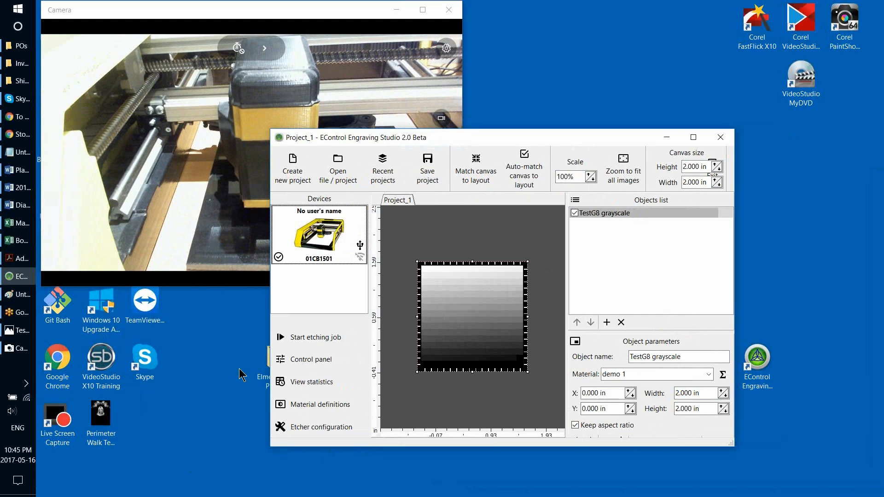
pyautogui.click(334, 339)
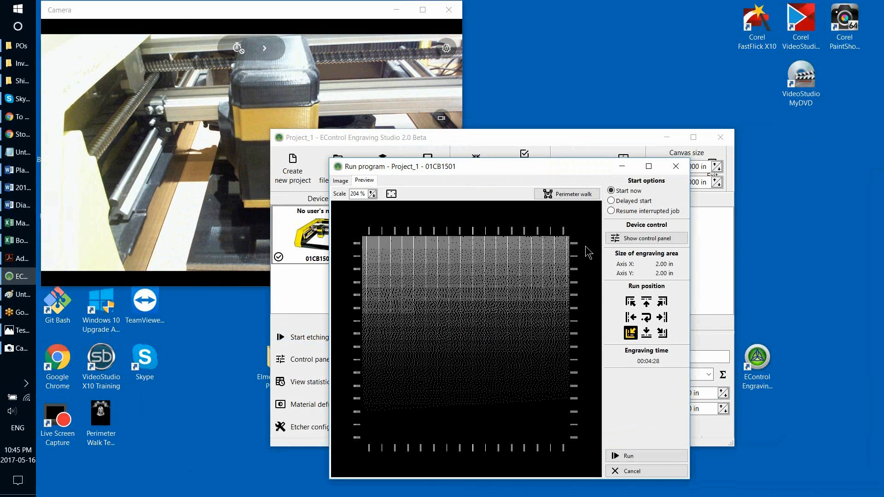
pyautogui.click(663, 471)
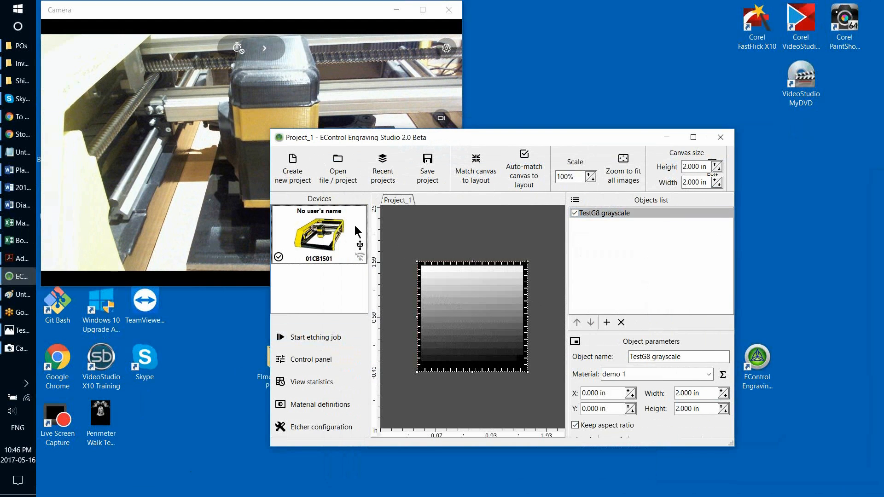
# Step: Move the EControl Engraving Studio window further away from the camera view
pyautogui.doubleClick(357, 231)
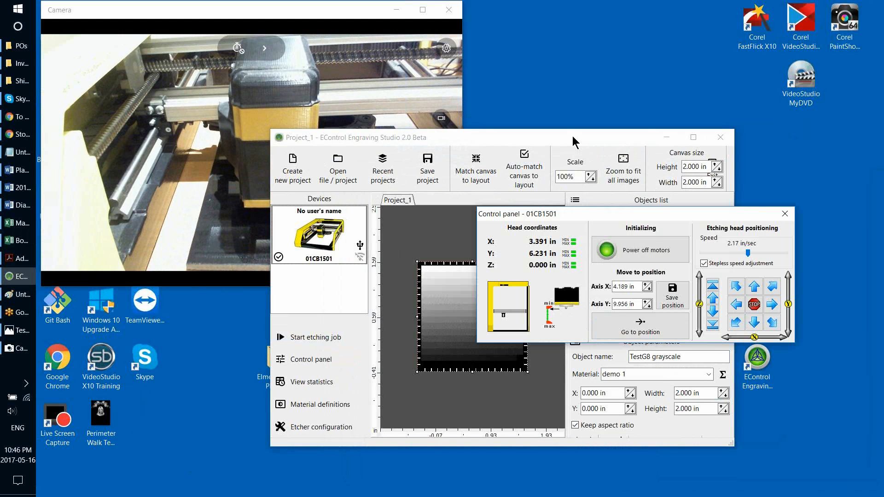
pyautogui.moveTo(574, 142); pyautogui.dragTo(644, 172)
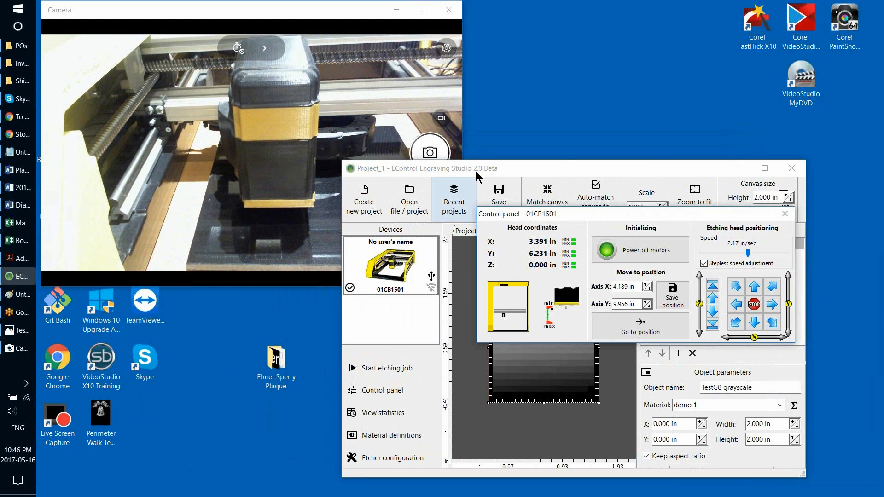
pyautogui.moveTo(476, 175); pyautogui.dragTo(650, 181)
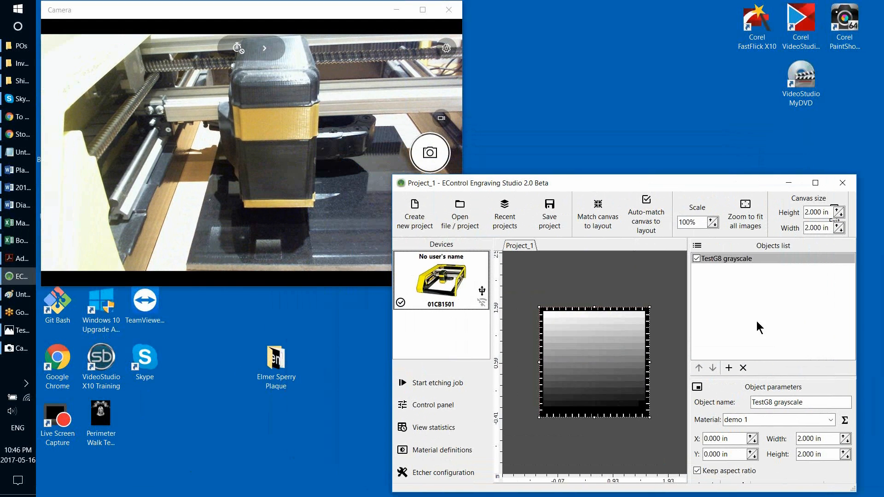
# Step: Turn off stepless speed adjustment and jog the etching head to about X 3.765 in, Y 3.409 in and Z 0.883 in
pyautogui.doubleClick(442, 278)
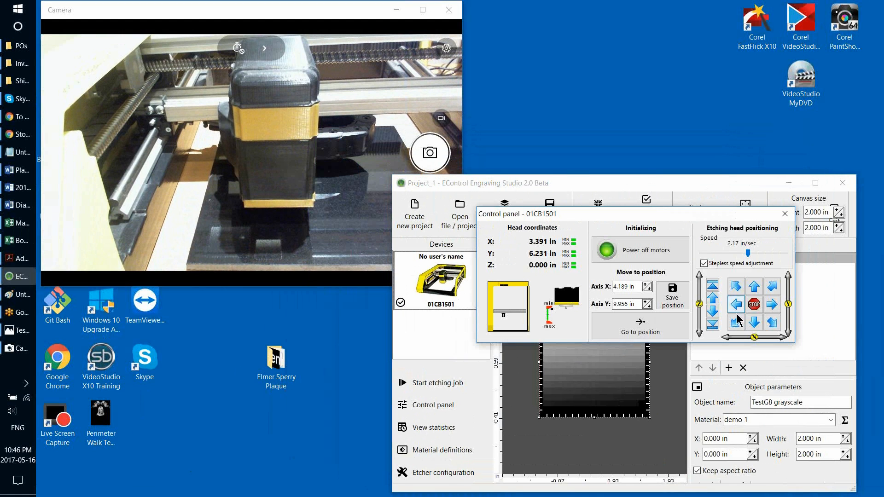
pyautogui.click(754, 328)
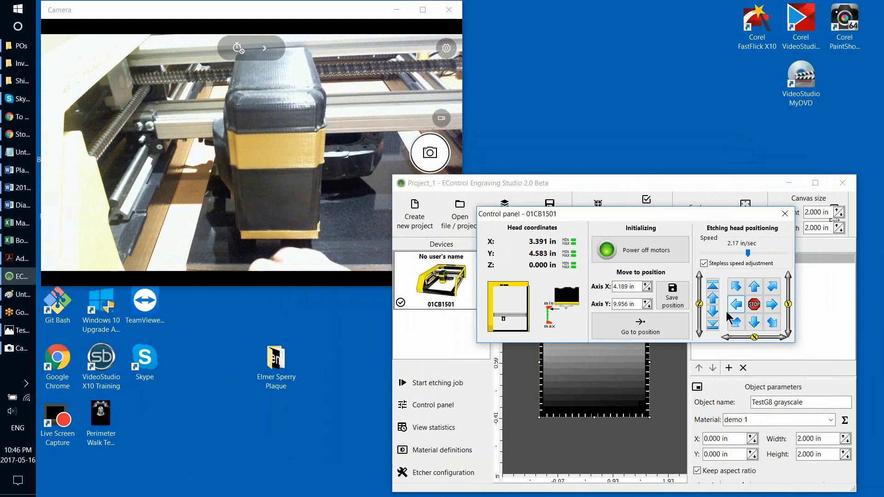
pyautogui.click(703, 263)
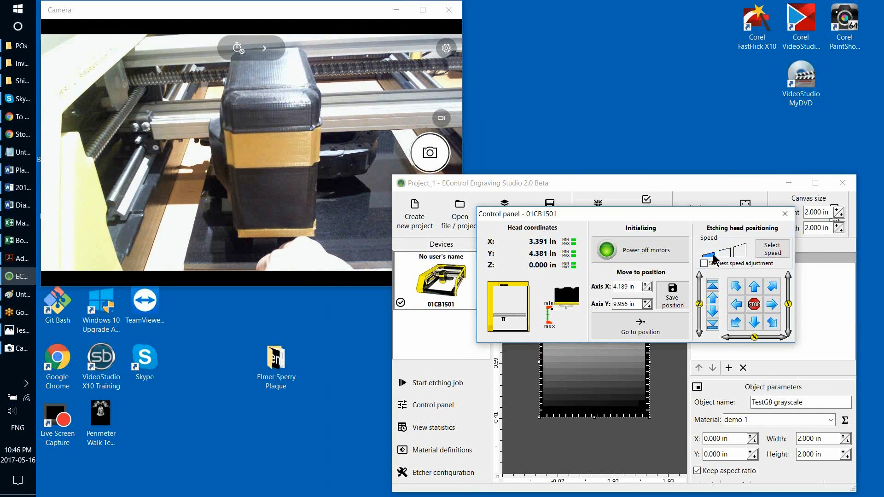
pyautogui.click(755, 324)
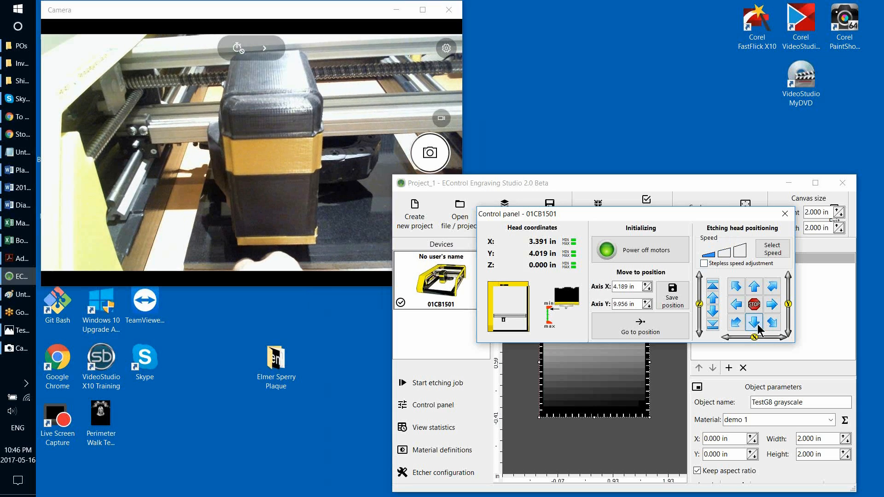
pyautogui.click(712, 315)
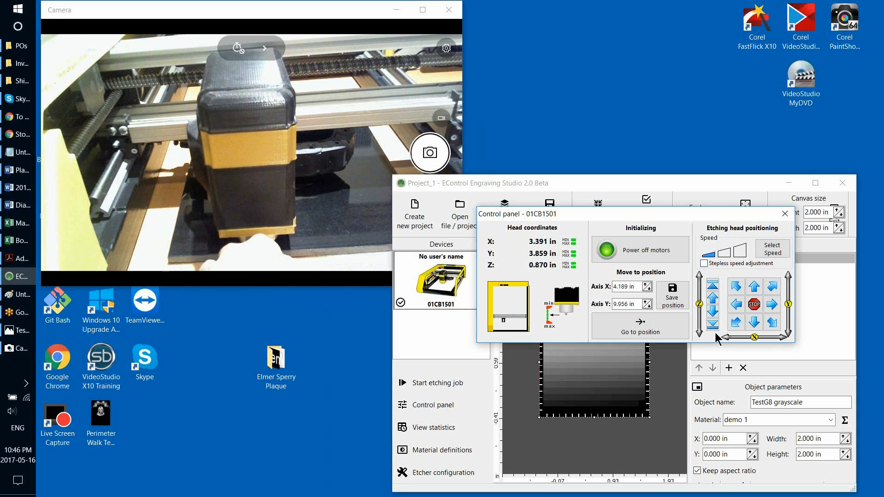
pyautogui.click(753, 328)
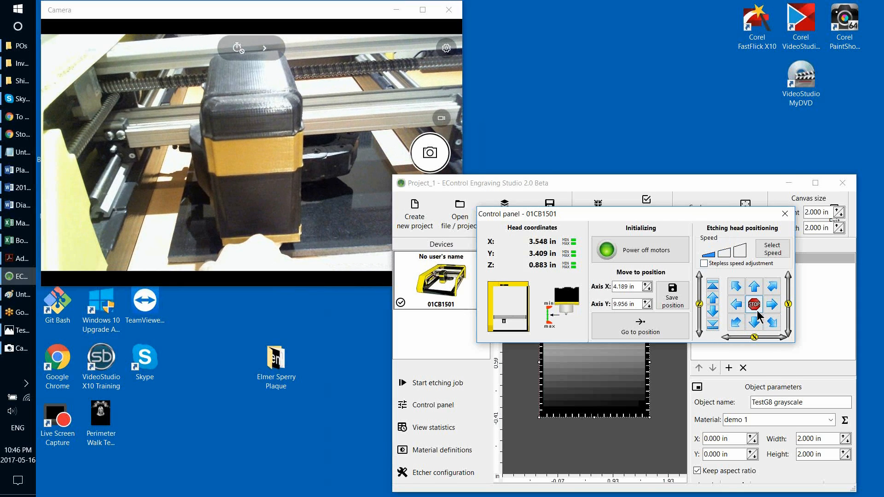
pyautogui.click(759, 320)
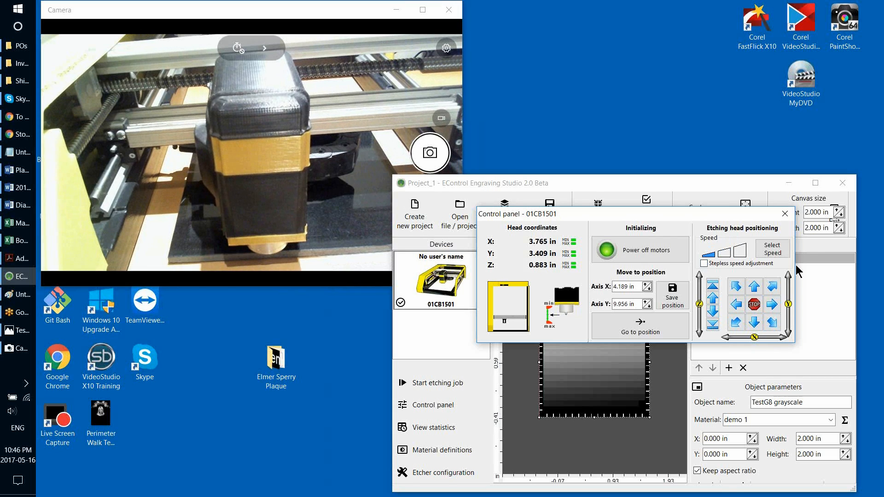
# Step: Close the head control panel, shift the main window clear of the camera and run the TestG8 grayscale etching job with immediate start
pyautogui.click(785, 215)
pyautogui.moveTo(677, 183); pyautogui.dragTo(735, 173)
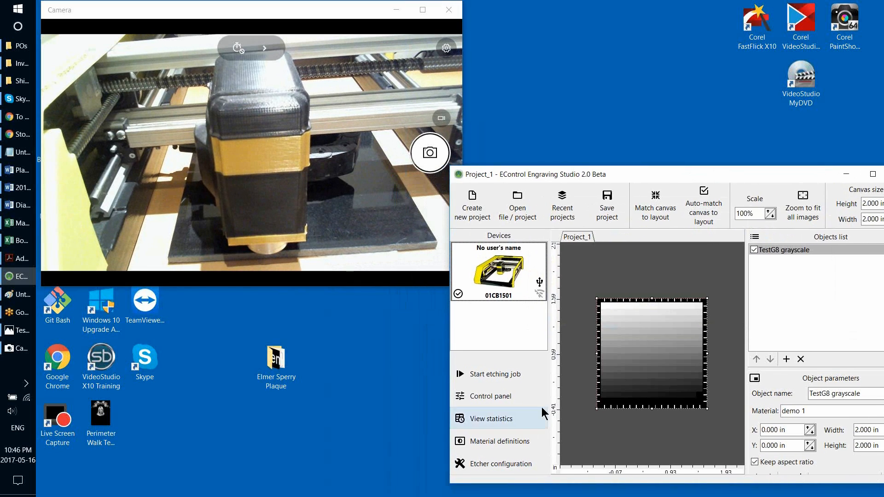
pyautogui.click(515, 374)
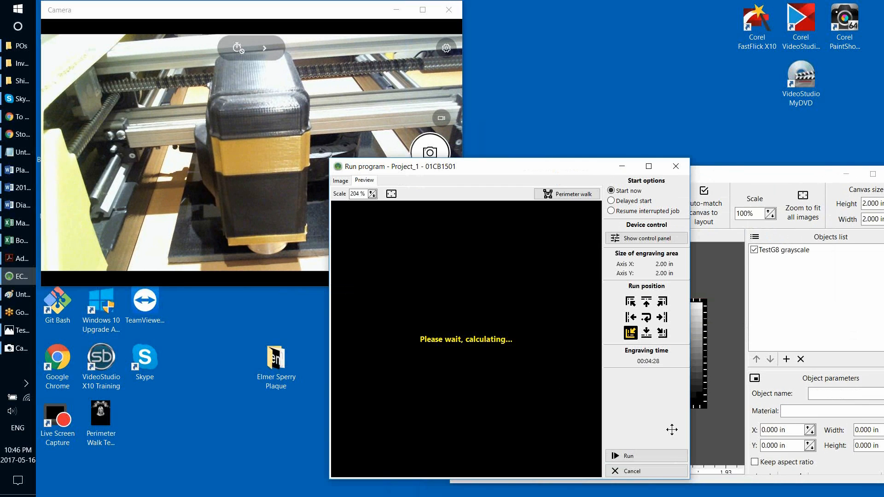
pyautogui.click(648, 455)
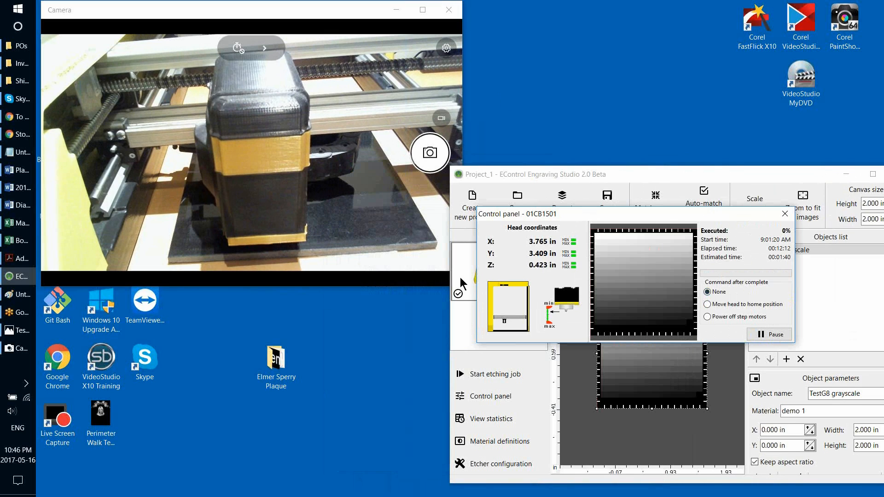
# Step: Watch the etching in a maximized camera view, and restore the camera window to its smaller size
pyautogui.click(372, 10)
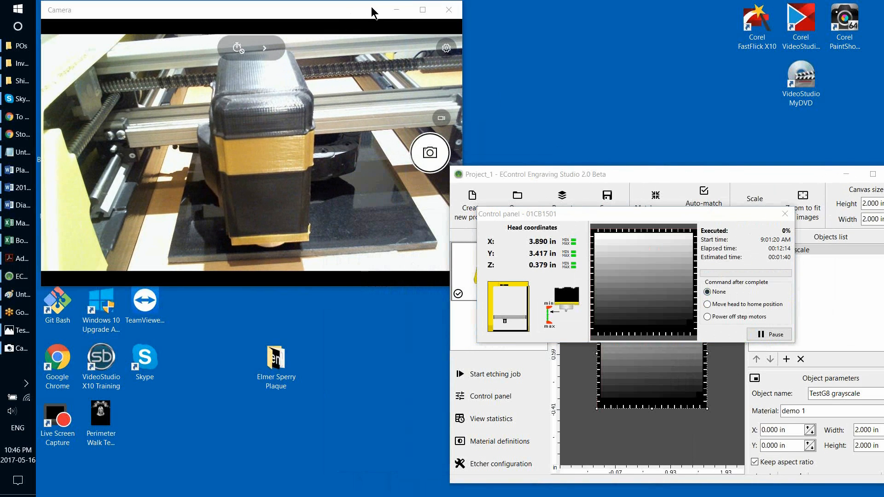
pyautogui.doubleClick(422, 9)
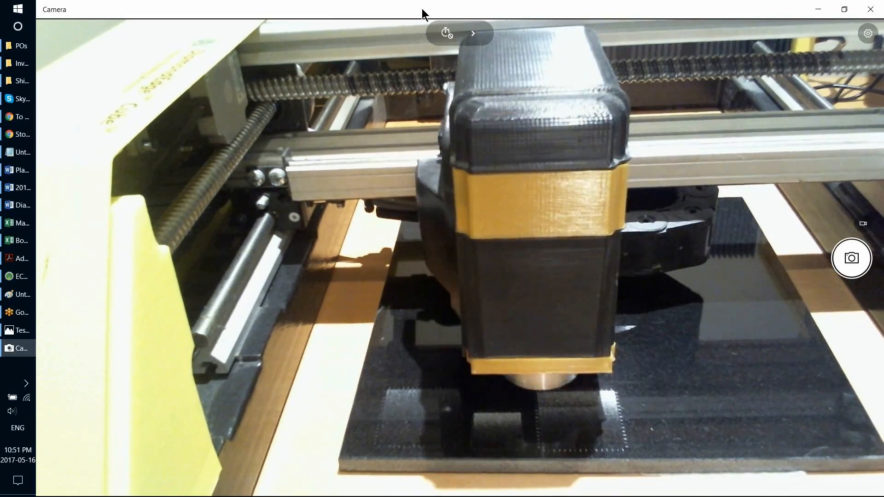
pyautogui.click(843, 10)
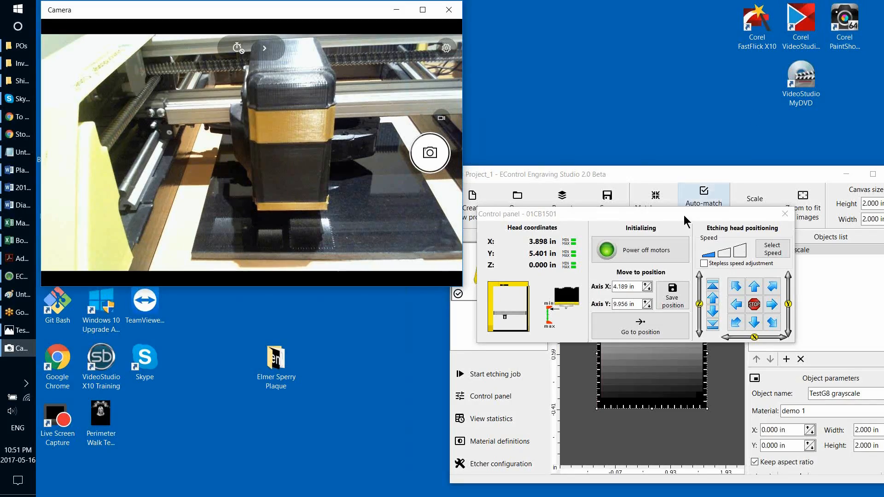
# Step: Set the head positioning speed to the highest level, jog the head along Y to about 14.93 in and close its control panel
pyautogui.click(742, 253)
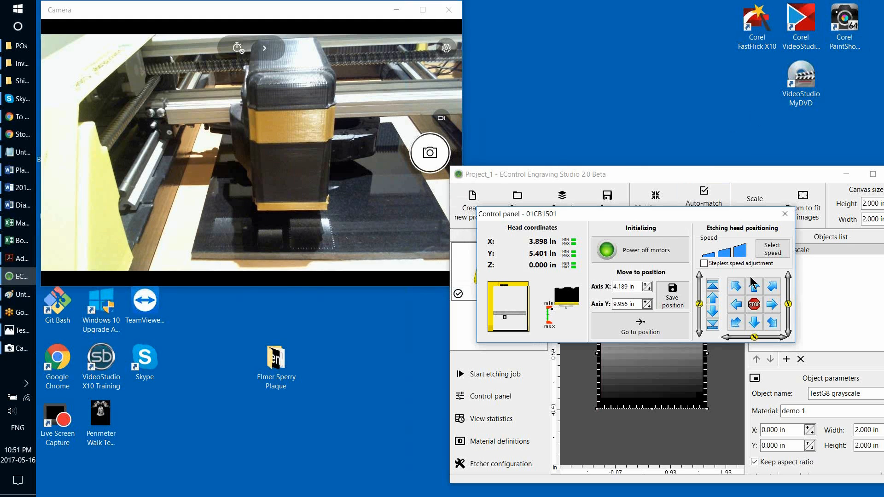
pyautogui.click(754, 288)
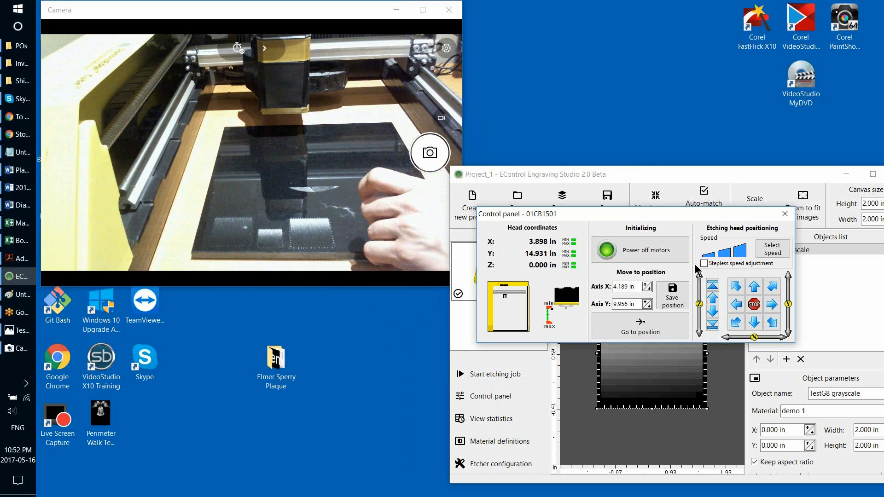
pyautogui.click(784, 214)
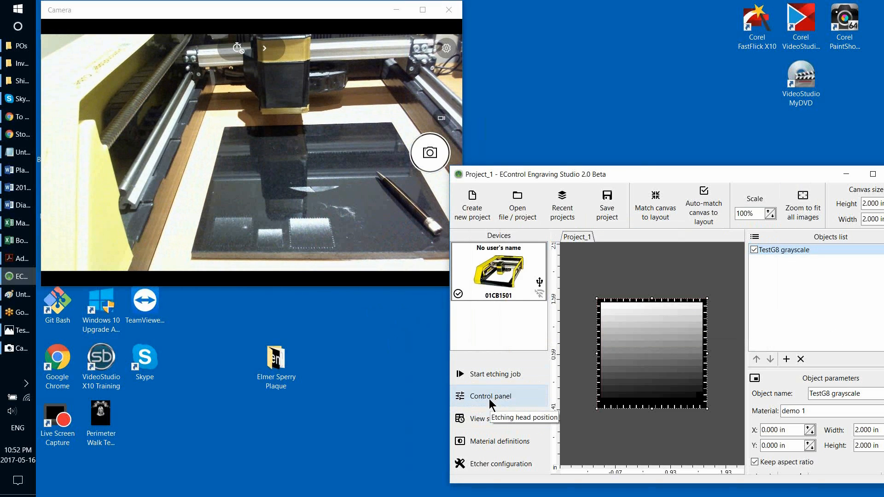
# Step: Open the material definitions and lower the contrast of demo 1 to 407
pyautogui.click(496, 441)
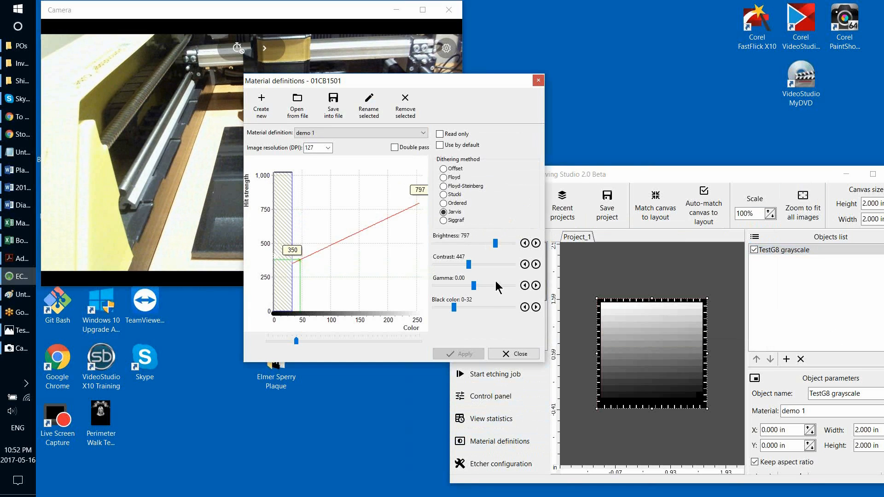
pyautogui.doubleClick(525, 264)
pyautogui.click(525, 264)
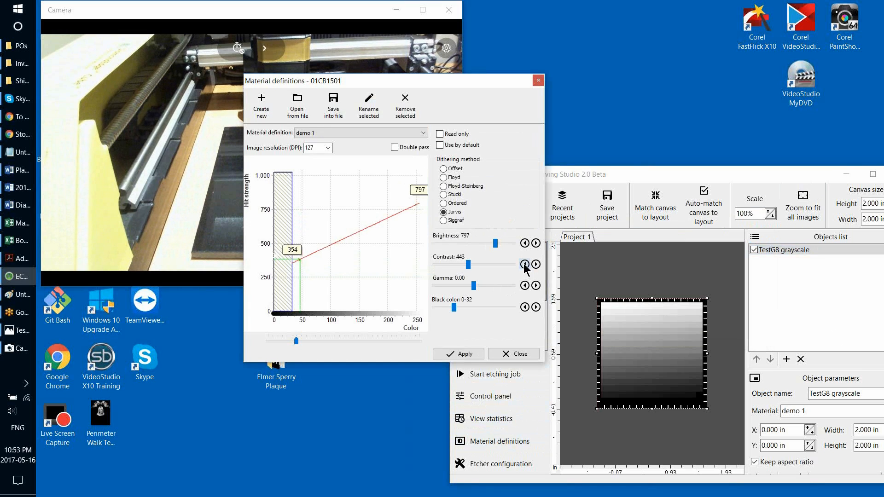
pyautogui.click(524, 265)
pyautogui.click(525, 264)
pyautogui.click(525, 265)
pyautogui.click(524, 264)
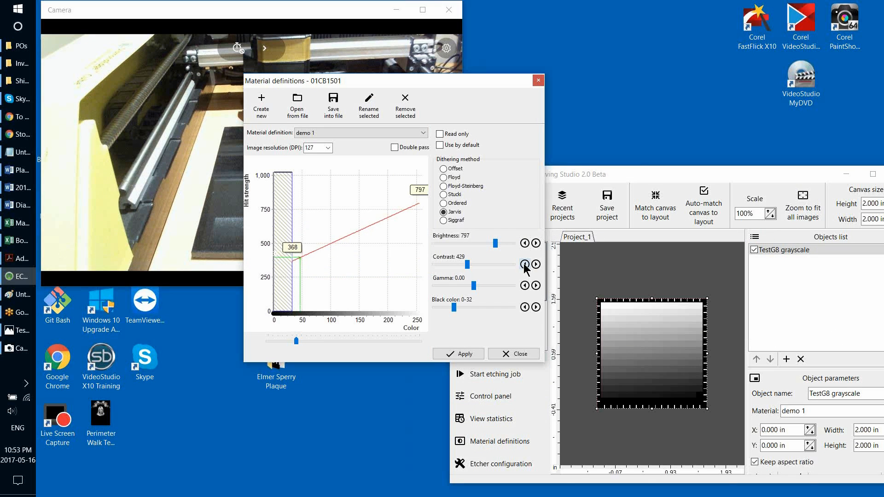
pyautogui.click(524, 264)
pyautogui.click(524, 264)
pyautogui.click(525, 264)
pyautogui.click(523, 265)
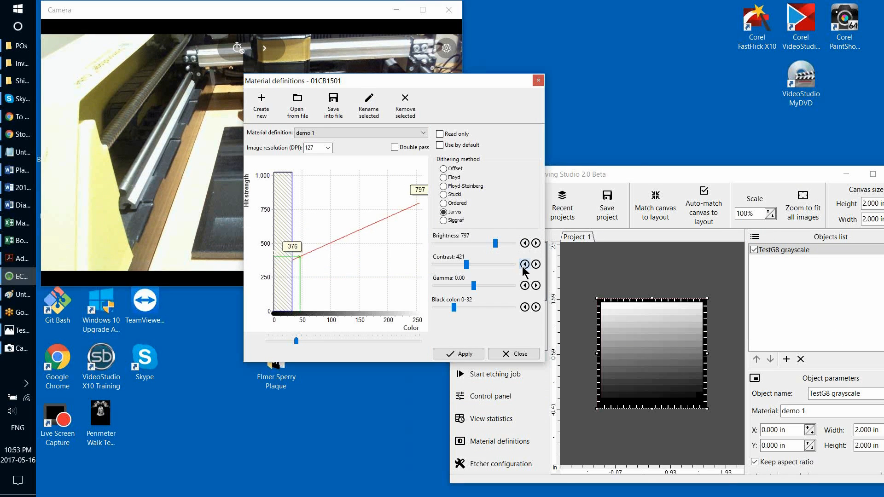
pyautogui.click(524, 265)
pyautogui.click(525, 264)
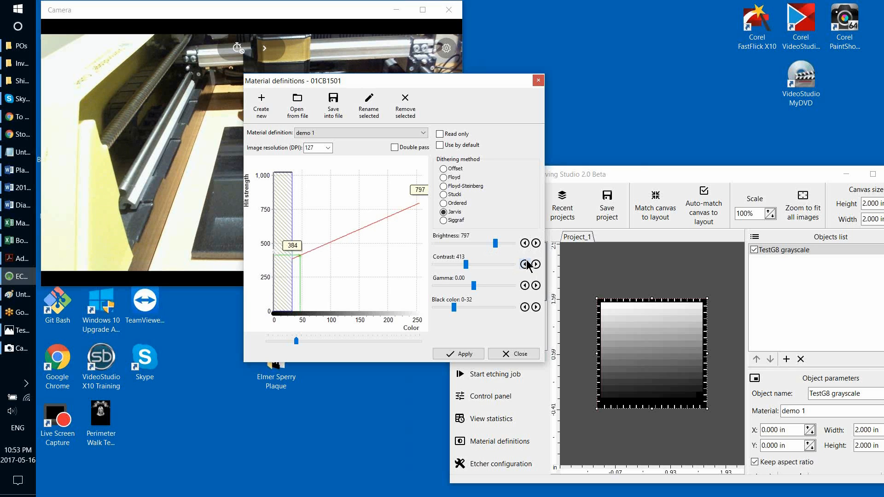
pyautogui.click(526, 264)
pyautogui.click(525, 264)
pyautogui.click(525, 264)
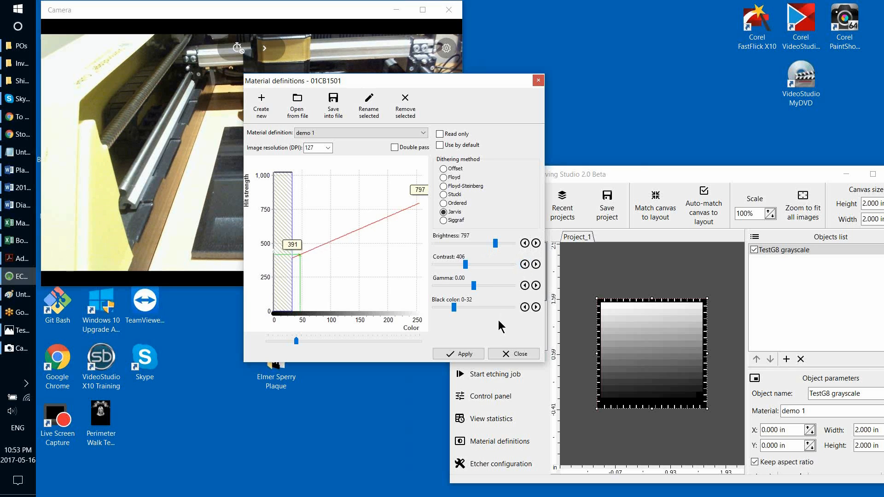
pyautogui.click(535, 265)
pyautogui.click(525, 265)
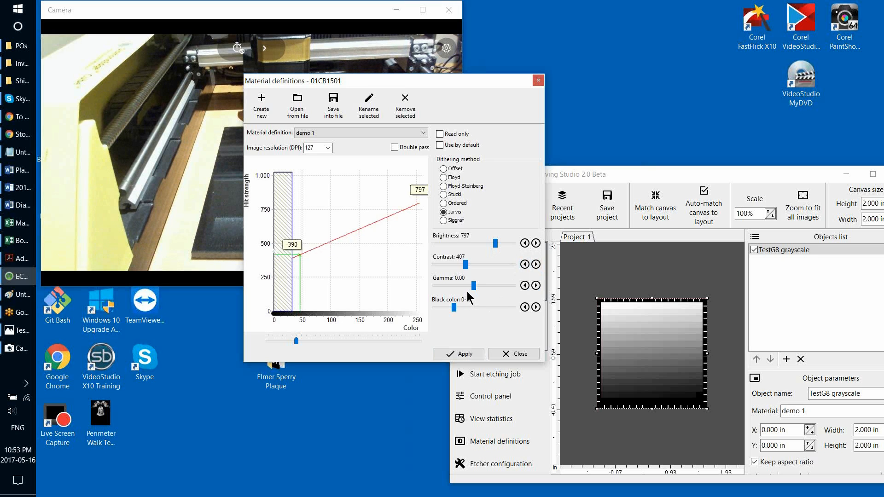
# Step: Move the material definitions dialog aside to compare the etched test squares on camera with the demo 1 hit strength graph
pyautogui.moveTo(419, 80); pyautogui.dragTo(603, 40)
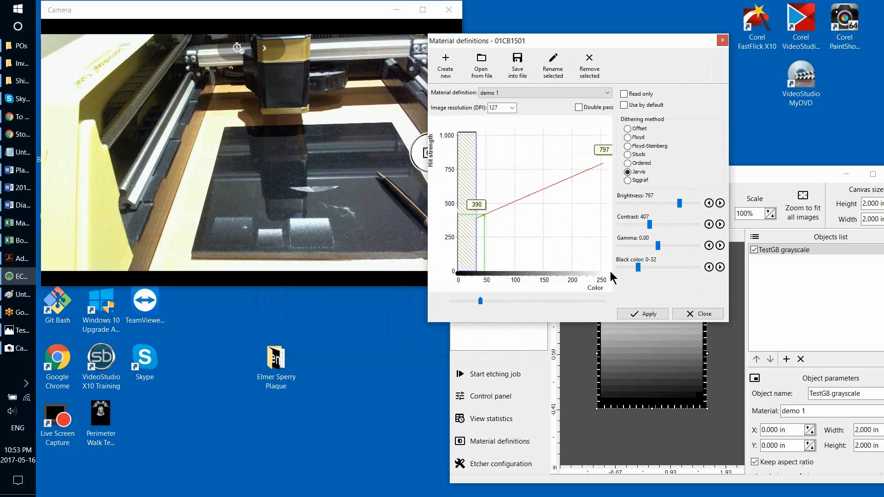
pyautogui.moveTo(628, 38); pyautogui.dragTo(681, 39)
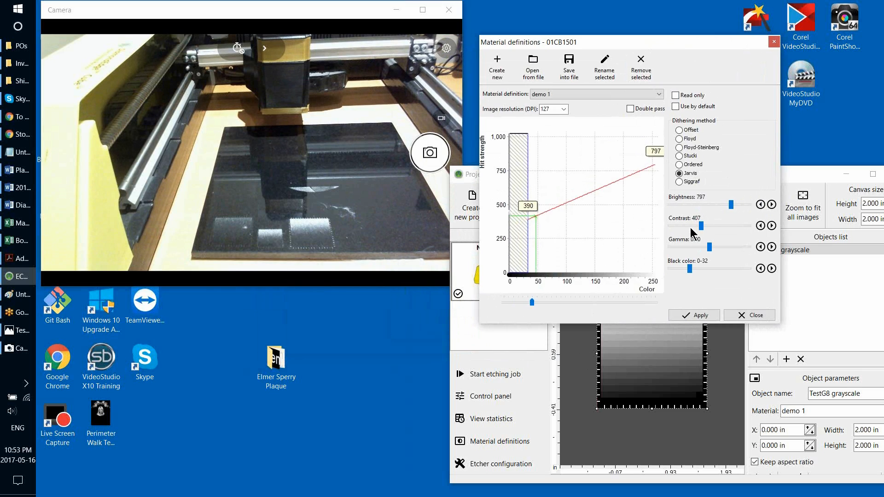
pyautogui.moveTo(525, 216)
pyautogui.moveTo(659, 43); pyautogui.dragTo(617, 93)
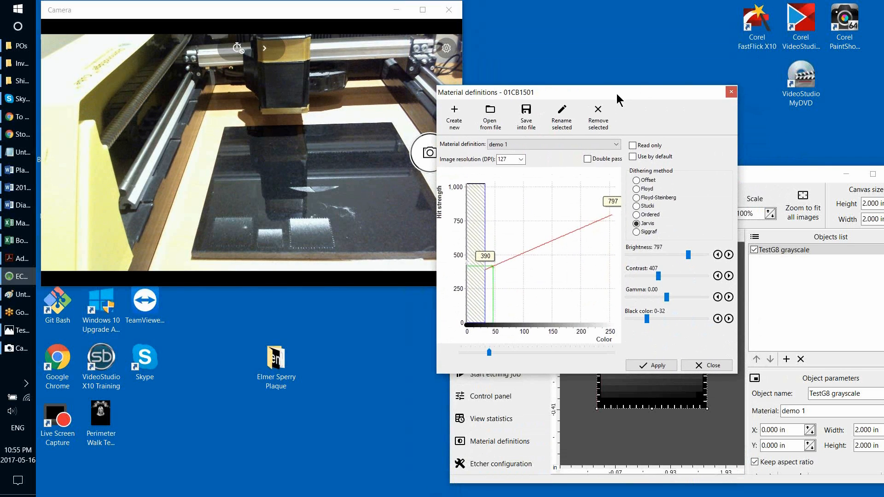
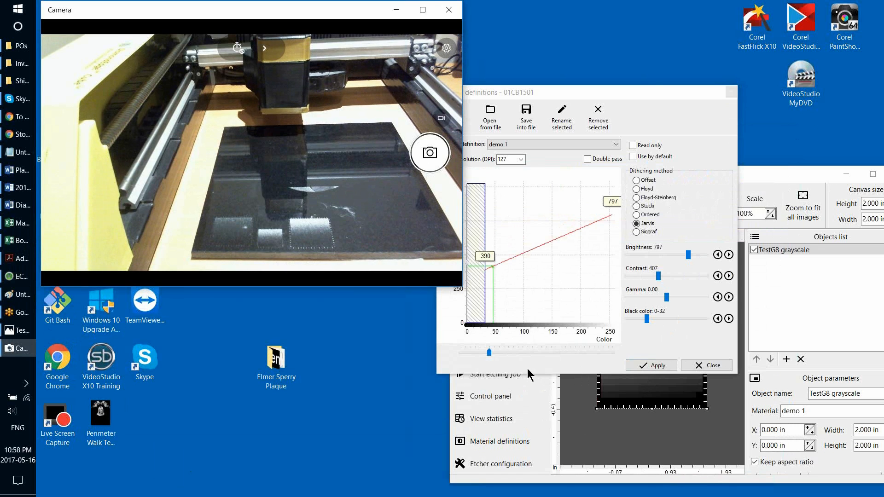
# Step: Close the material definitions and maximize the EControl Engraving Studio window
pyautogui.moveTo(530, 88); pyautogui.dragTo(403, 100)
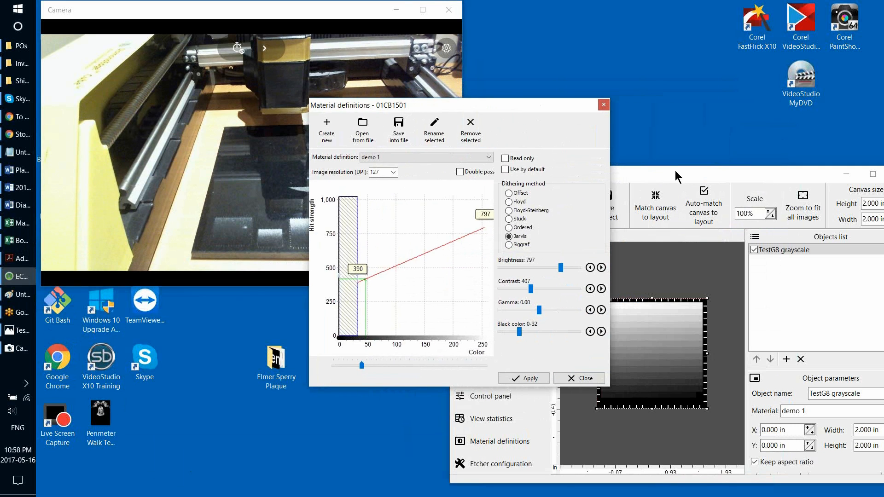
pyautogui.click(604, 105)
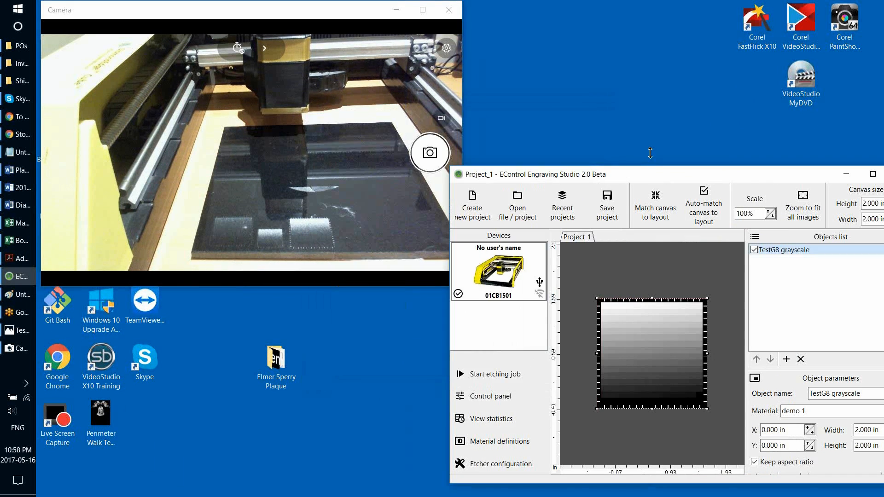
pyautogui.doubleClick(650, 174)
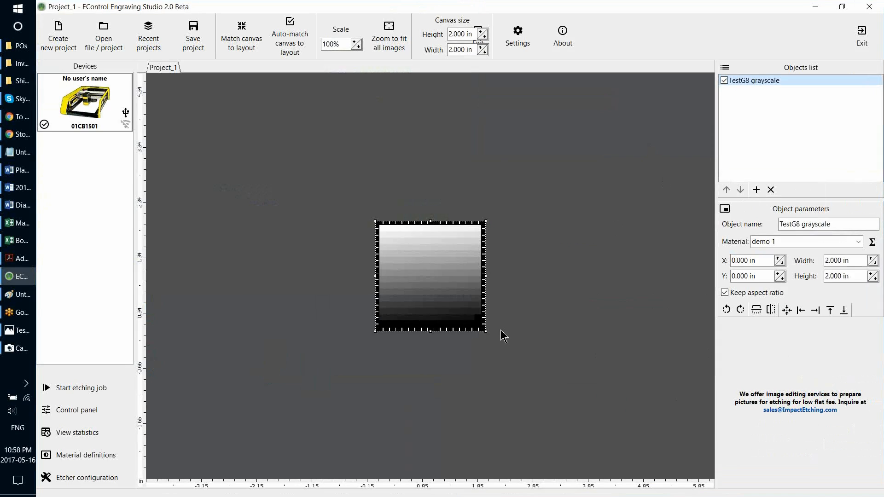
# Step: Open the material definitions and review the image resolution values available for demo 1 without choosing a different one
pyautogui.click(93, 456)
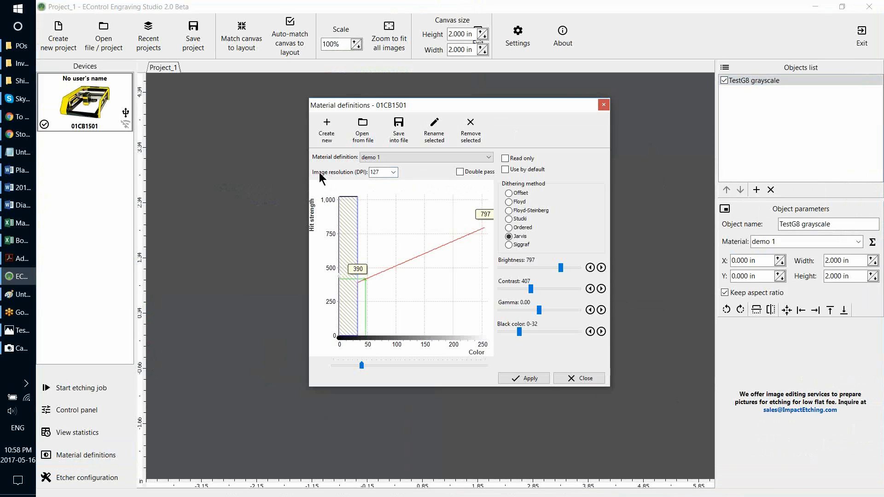
pyautogui.click(397, 171)
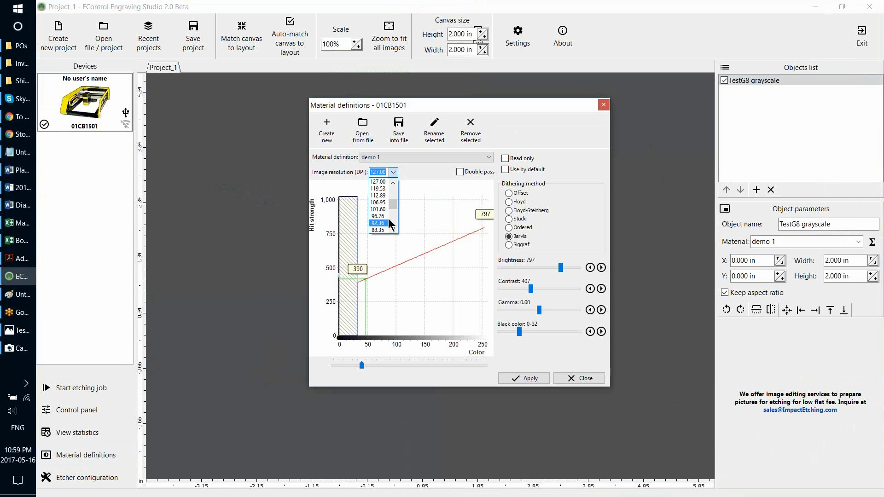
pyautogui.click(418, 169)
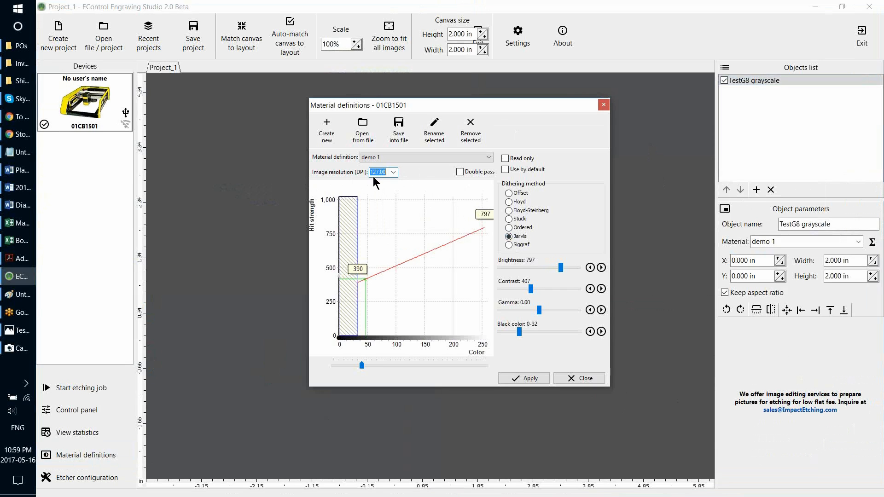
pyautogui.click(394, 172)
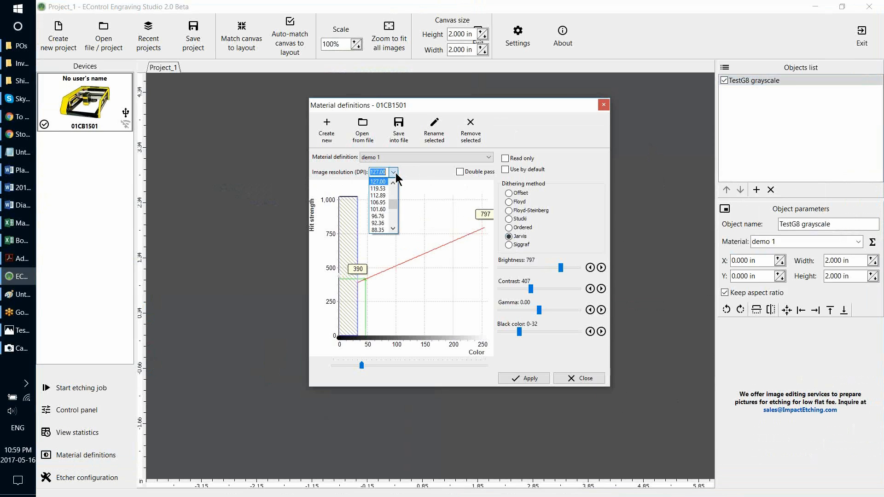
pyautogui.click(424, 173)
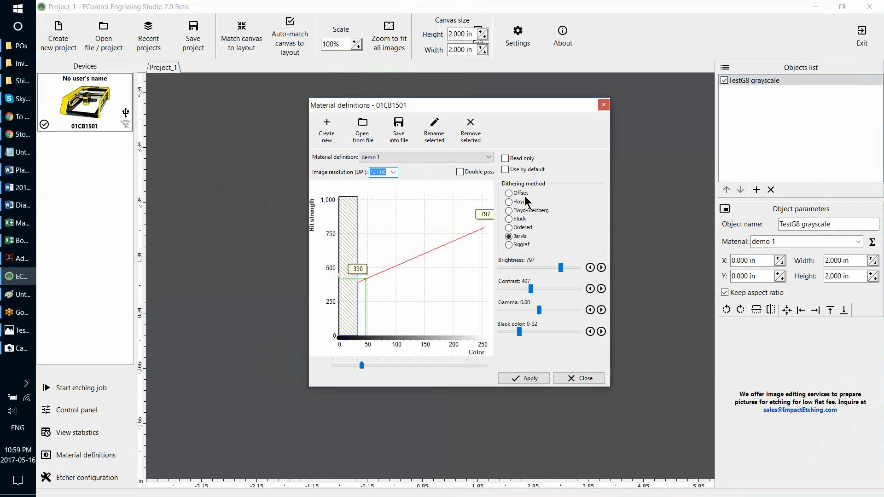
pyautogui.click(396, 170)
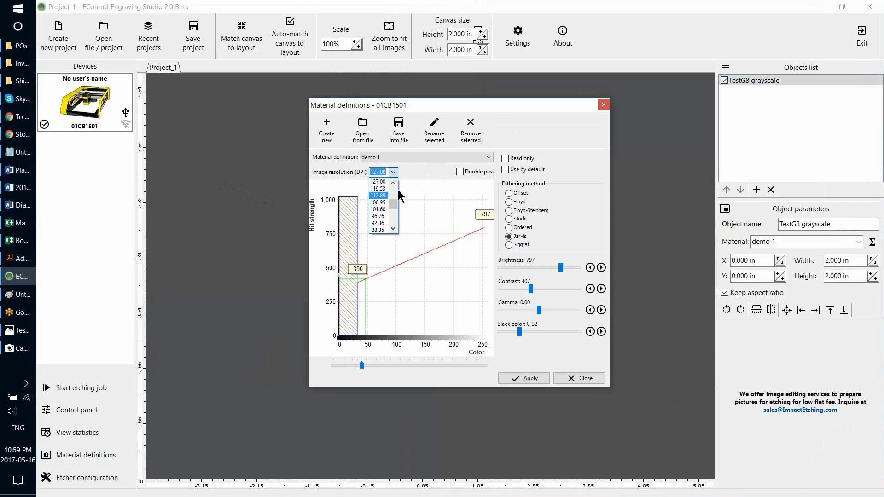
pyautogui.click(425, 174)
pyautogui.click(392, 172)
pyautogui.click(393, 183)
pyautogui.click(420, 173)
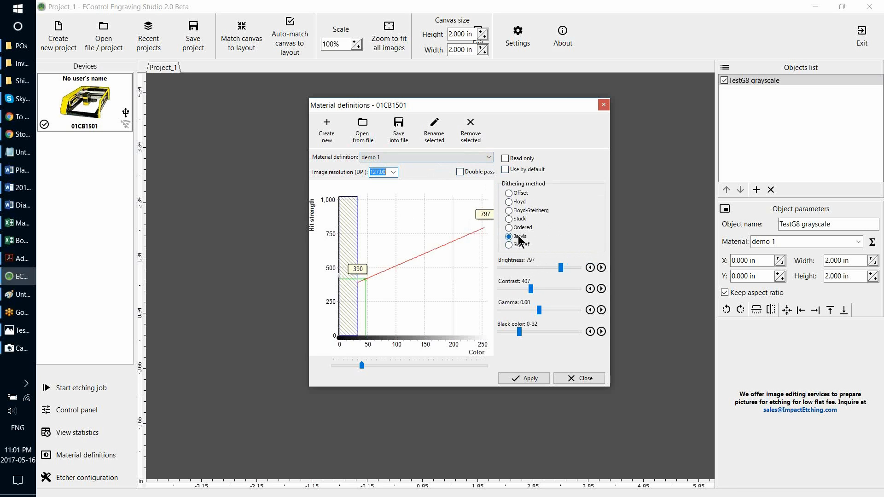
# Step: Try the Offset dithering method and gamma values of 0.49 and 2.13 on demo 1, restoring Jarvis and gamma 0.00
pyautogui.click(509, 192)
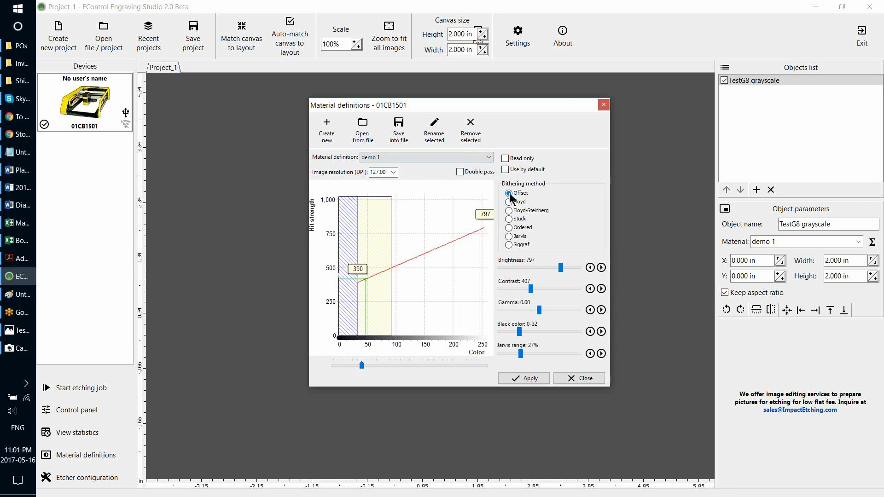
pyautogui.click(510, 236)
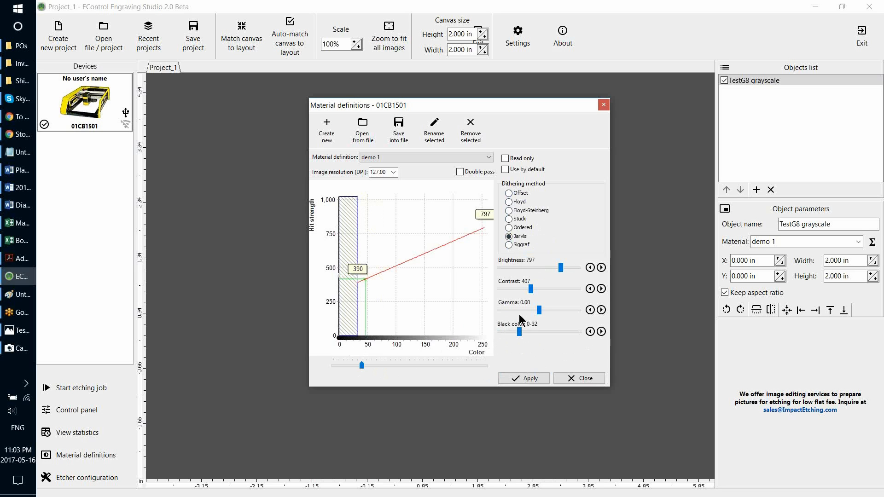
pyautogui.moveTo(541, 309)
pyautogui.mouseDown()
pyautogui.moveTo(555, 310)
pyautogui.moveTo(545, 308)
pyautogui.mouseUp()
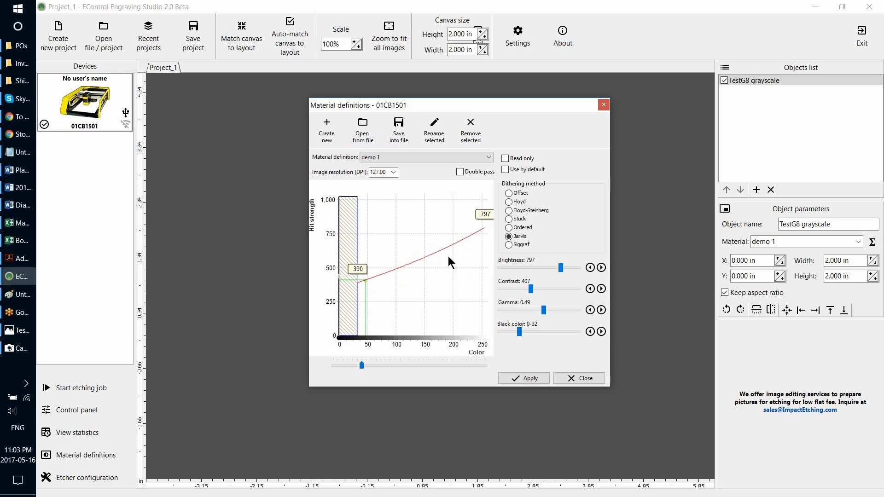
pyautogui.moveTo(545, 310)
pyautogui.mouseDown()
pyautogui.moveTo(562, 316)
pyautogui.moveTo(568, 309)
pyautogui.moveTo(560, 309)
pyautogui.mouseUp()
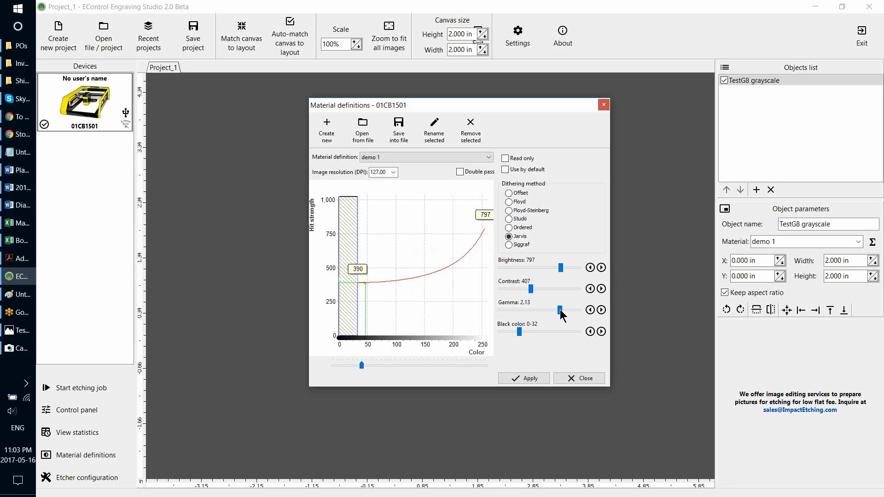
pyautogui.moveTo(560, 310); pyautogui.dragTo(537, 313)
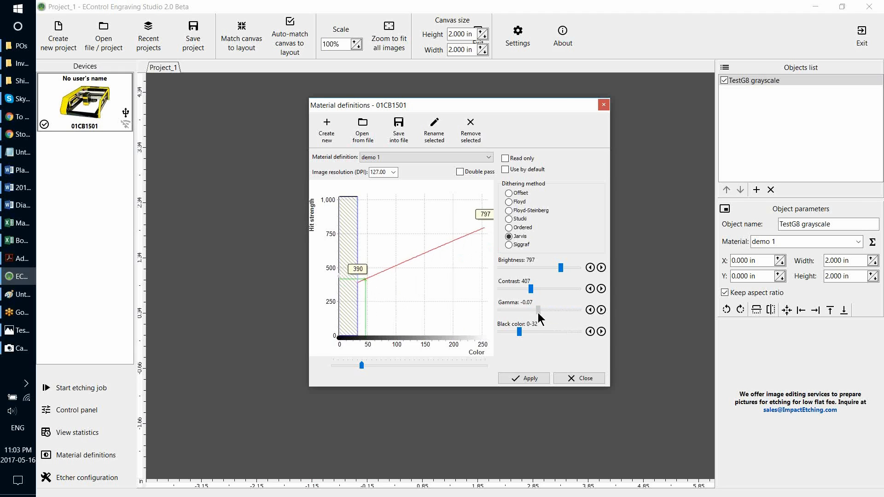
pyautogui.click(601, 310)
pyautogui.moveTo(461, 106); pyautogui.dragTo(422, 90)
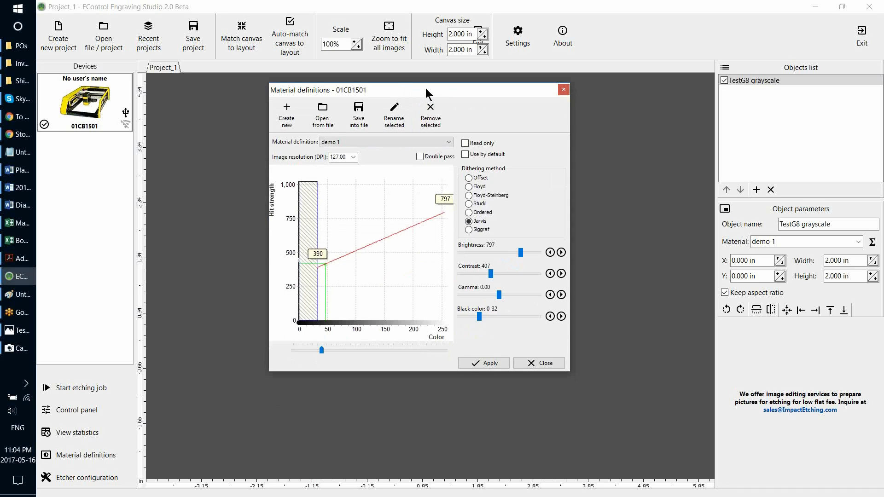
pyautogui.moveTo(418, 88); pyautogui.dragTo(391, 96)
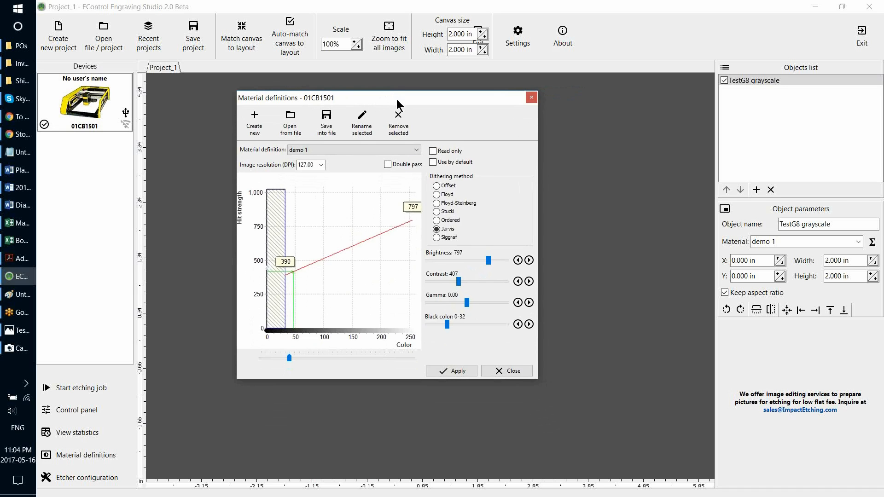
pyautogui.moveTo(397, 96); pyautogui.dragTo(397, 102)
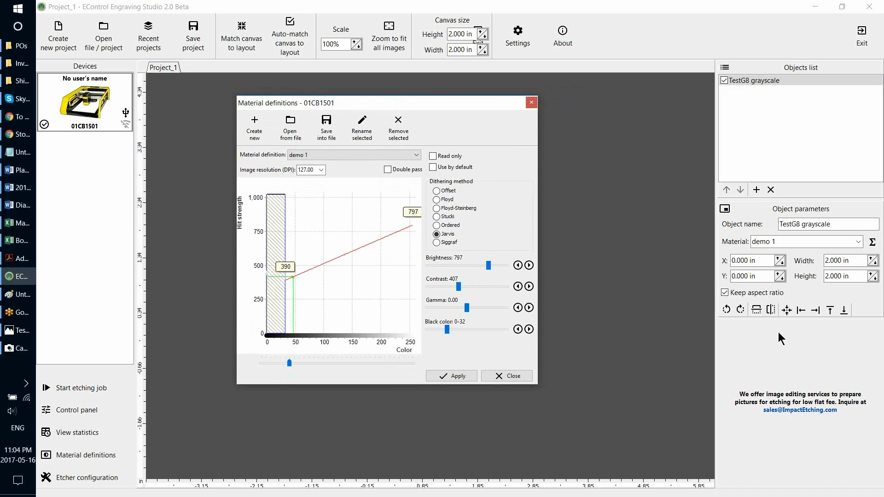
pyautogui.click(836, 347)
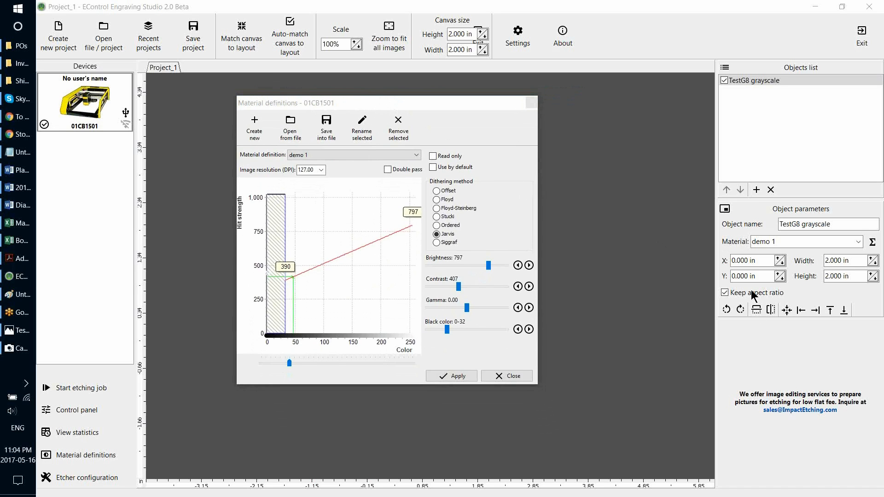